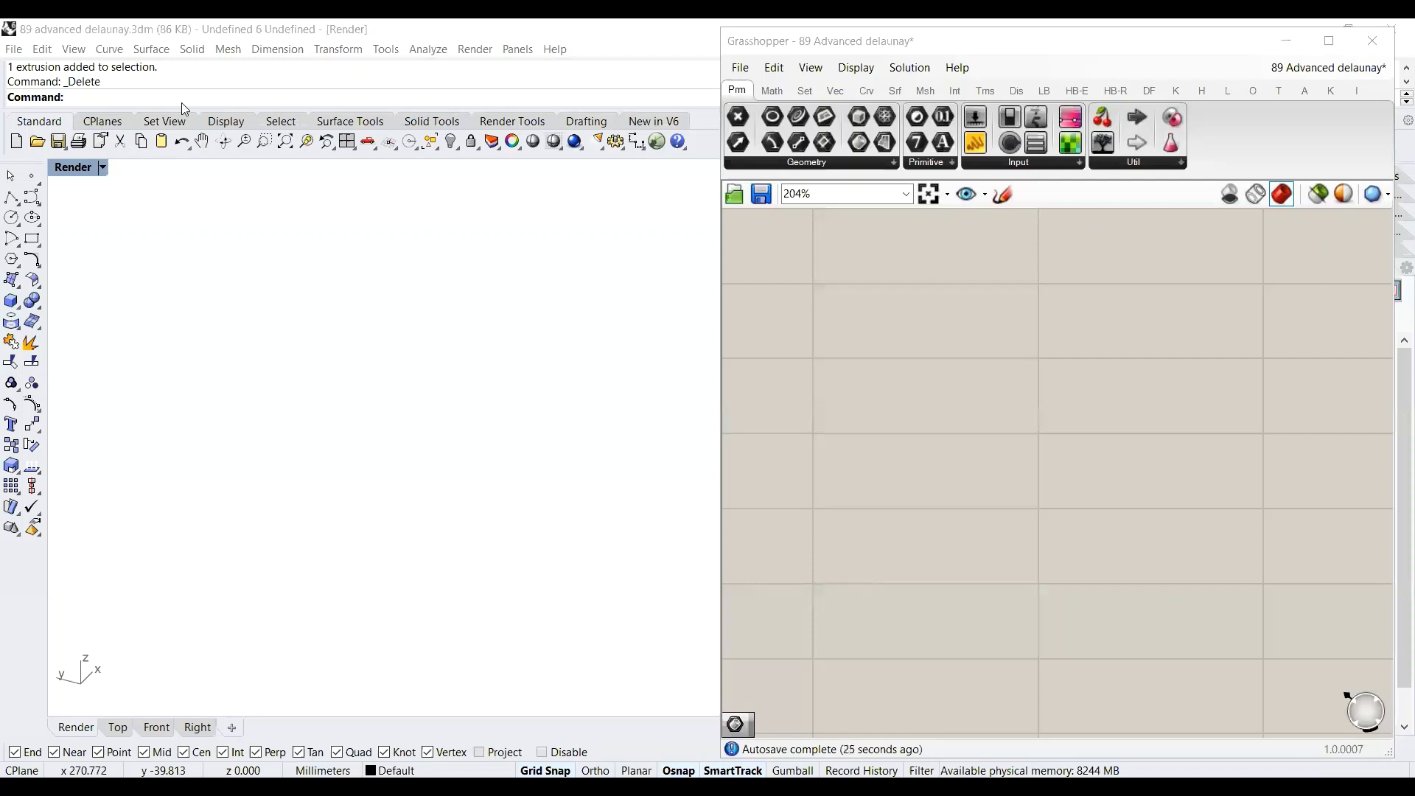
Step: Model a freehand rectangular solid box in the Rhino viewport, with its long side receding and a height lower than its width
text(box)
key(Return)
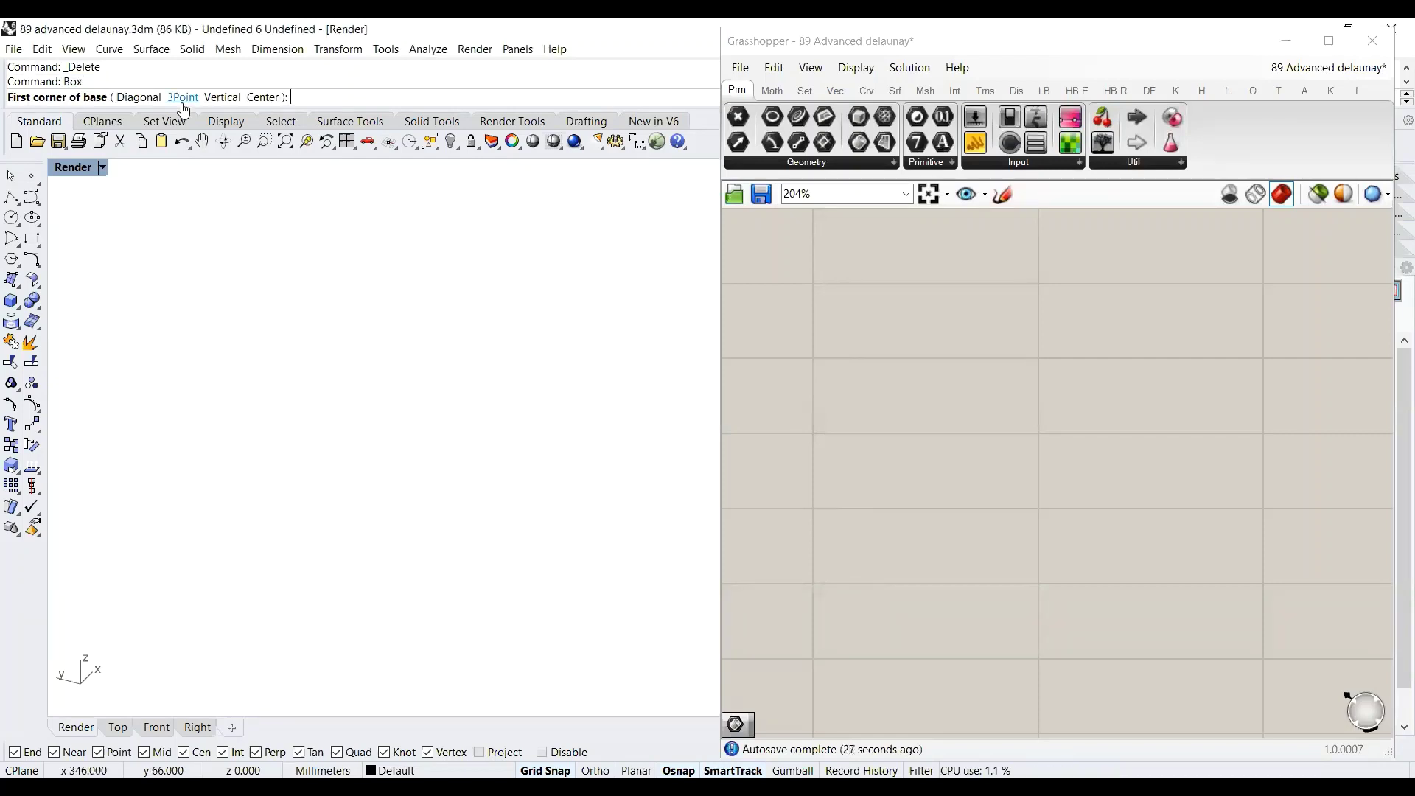
click(479, 315)
click(389, 627)
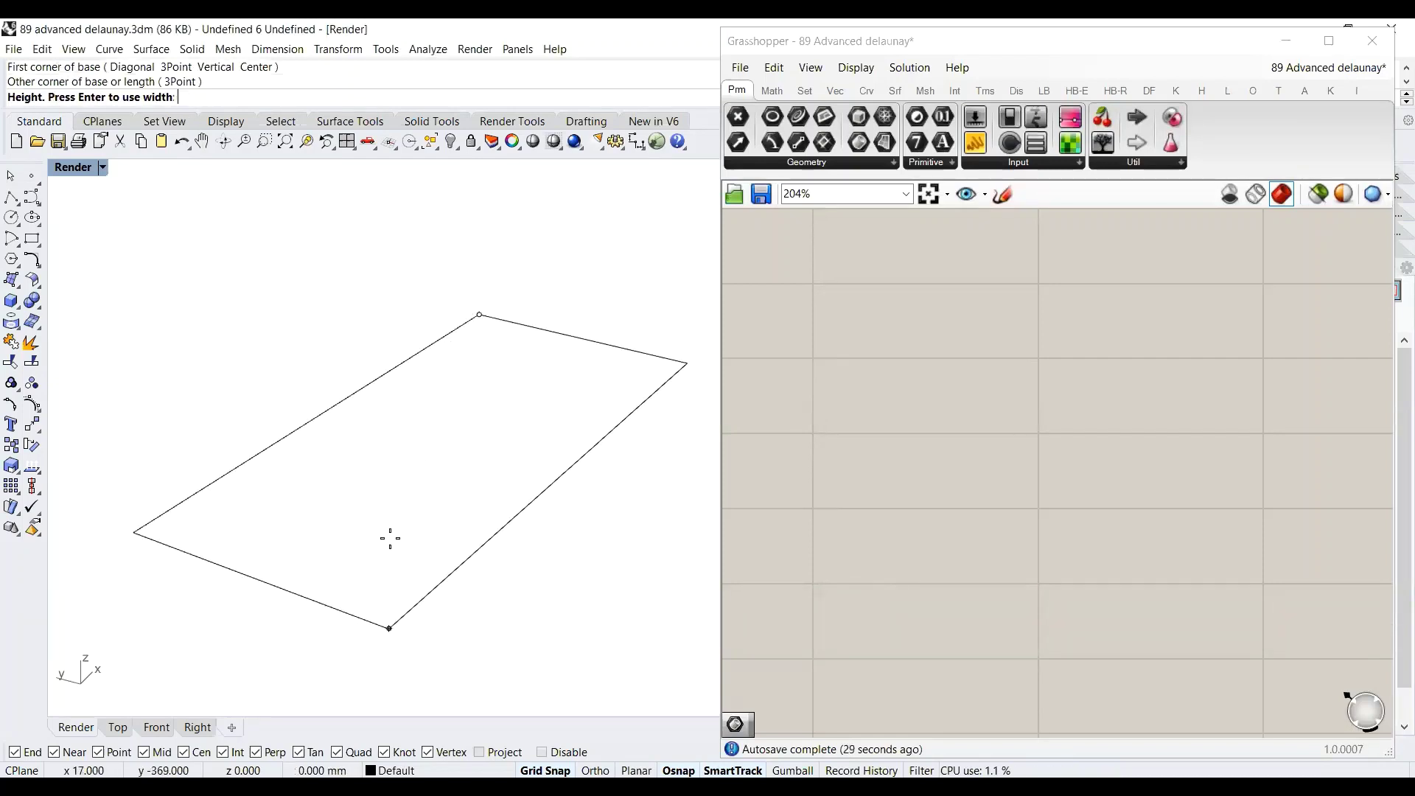
click(392, 480)
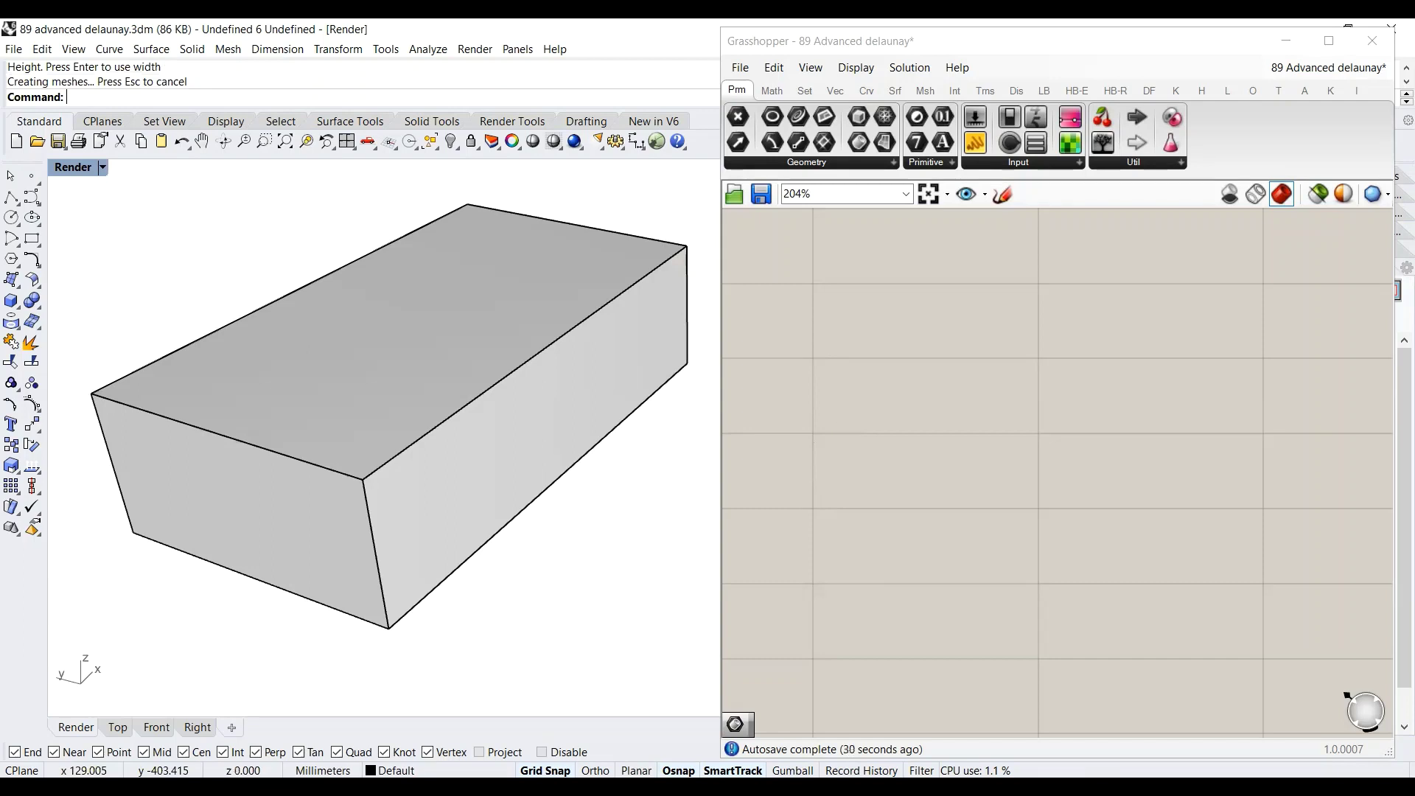
Step: Place a Brep parameter on the Grasshopper canvas and reference the Rhino box in it with Set one Brep
click(893, 162)
drag(777, 404, 841, 427)
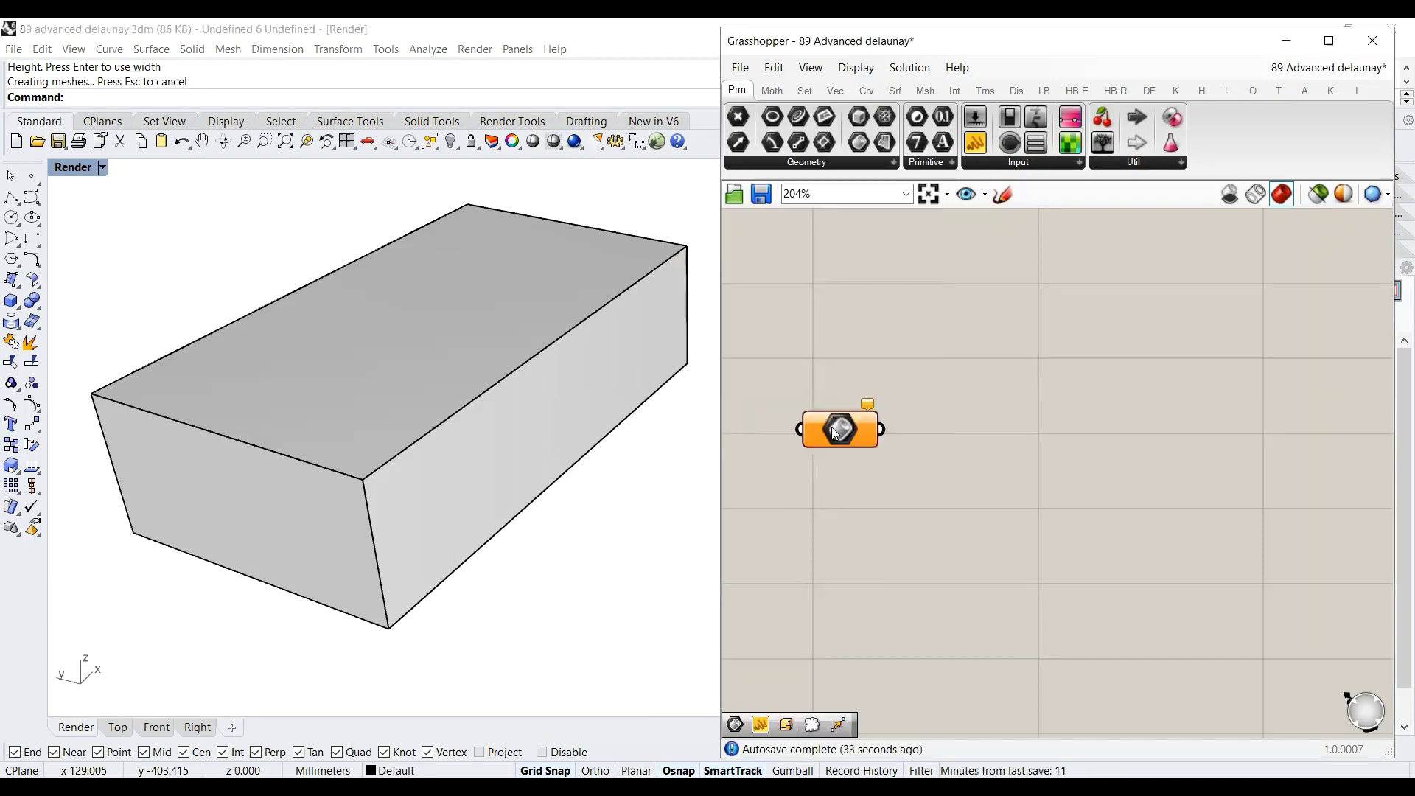
right_click(839, 428)
click(931, 643)
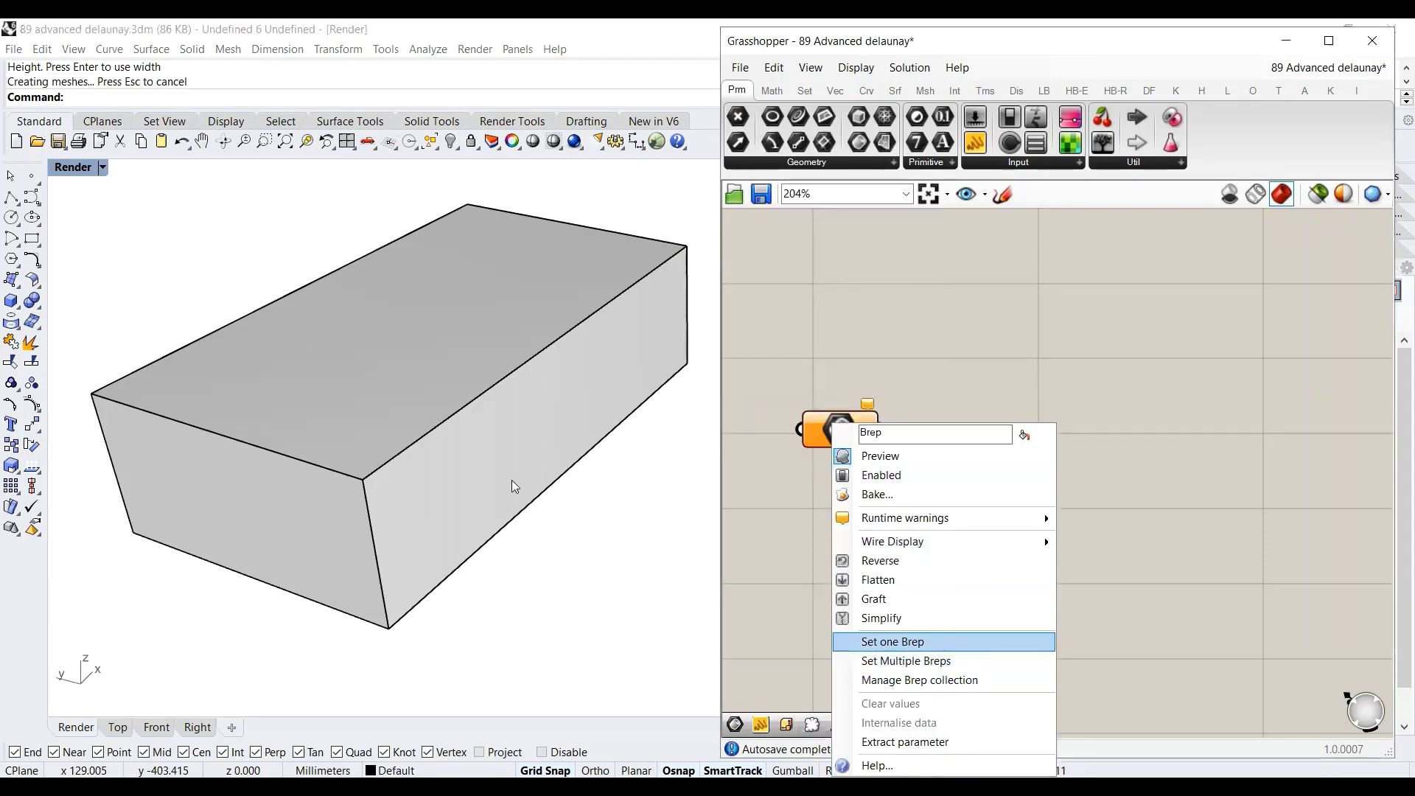
click(512, 479)
drag(837, 438, 870, 417)
Step: Add a Populate 3D component and feed the Brep into its region input, lining the Brep up beside it
click(1011, 443)
double_click(1012, 443)
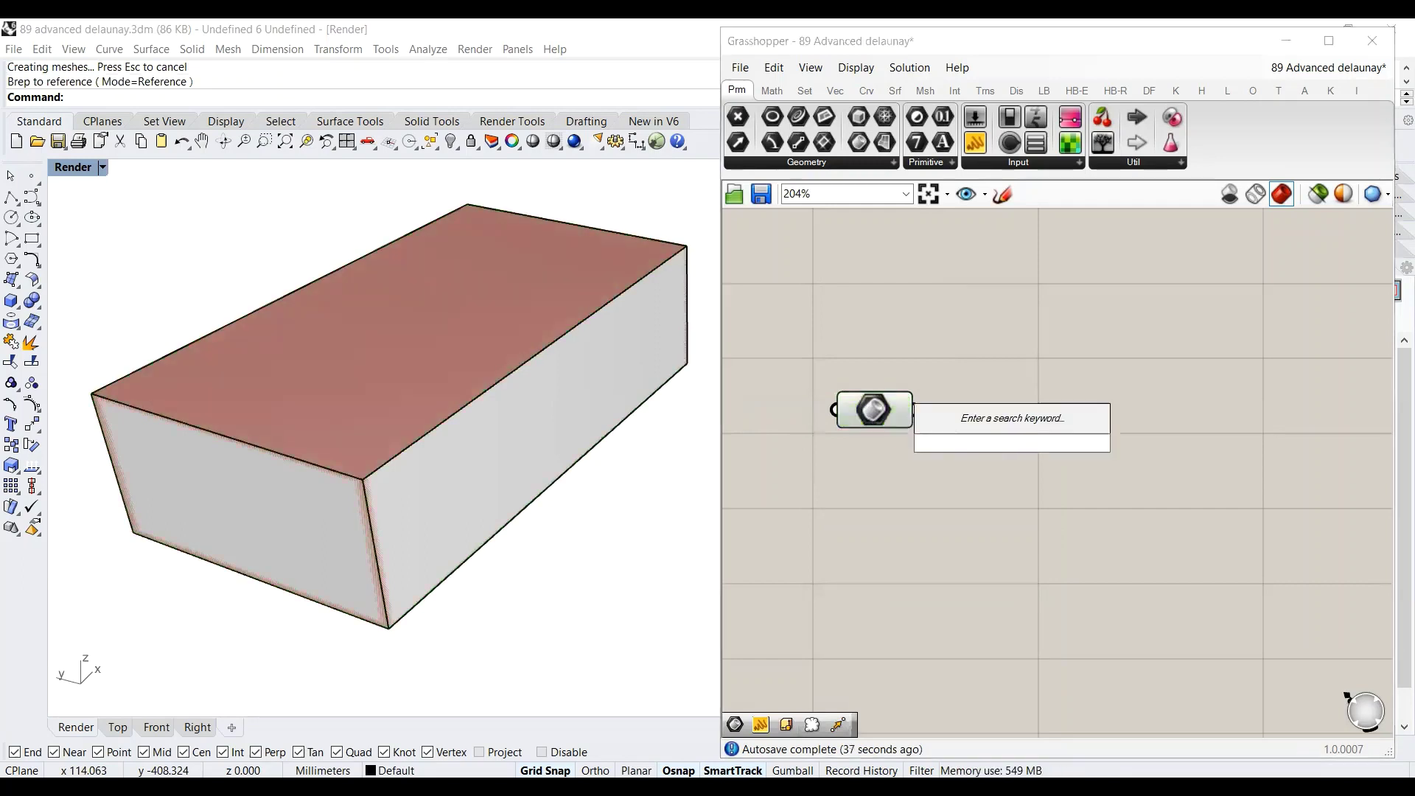
text(popu)
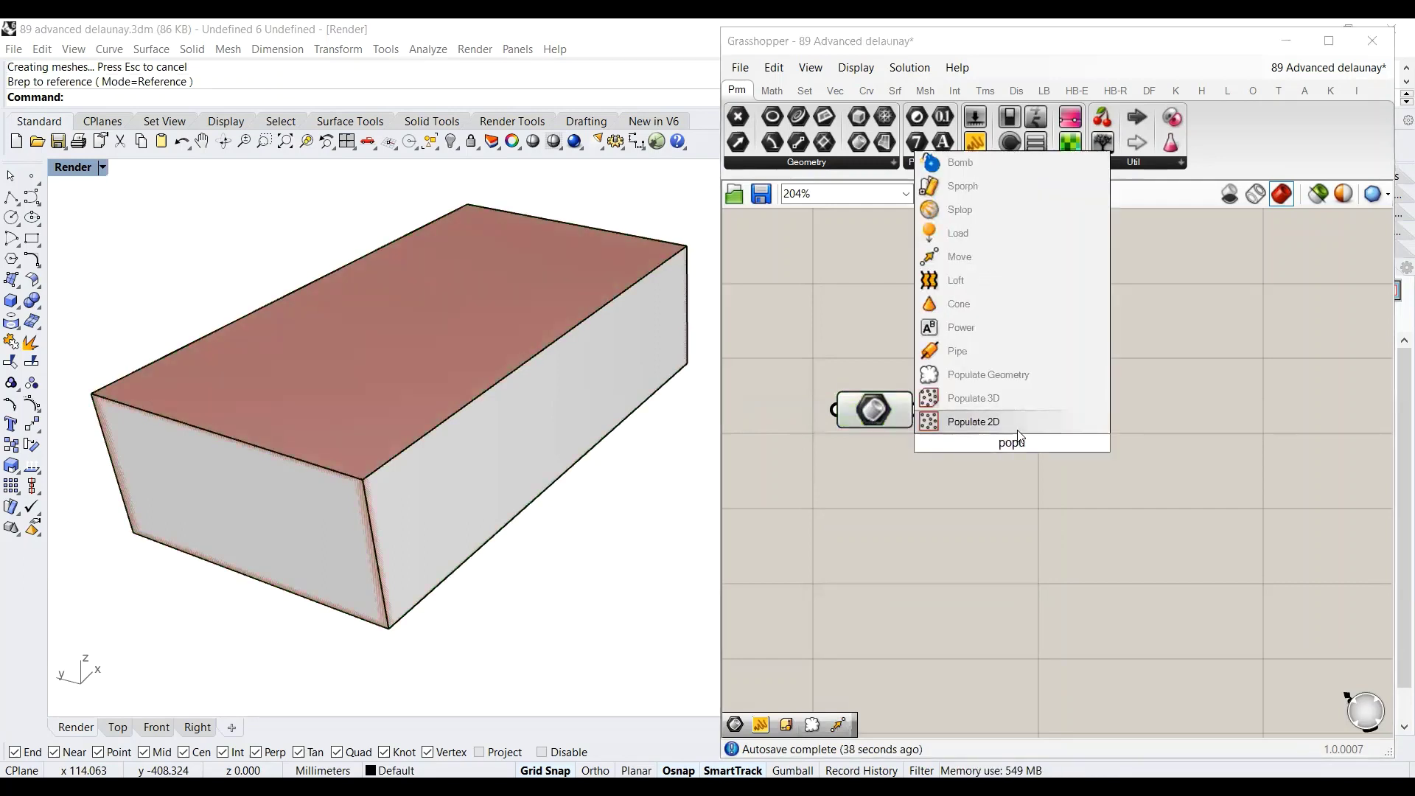
key(Return)
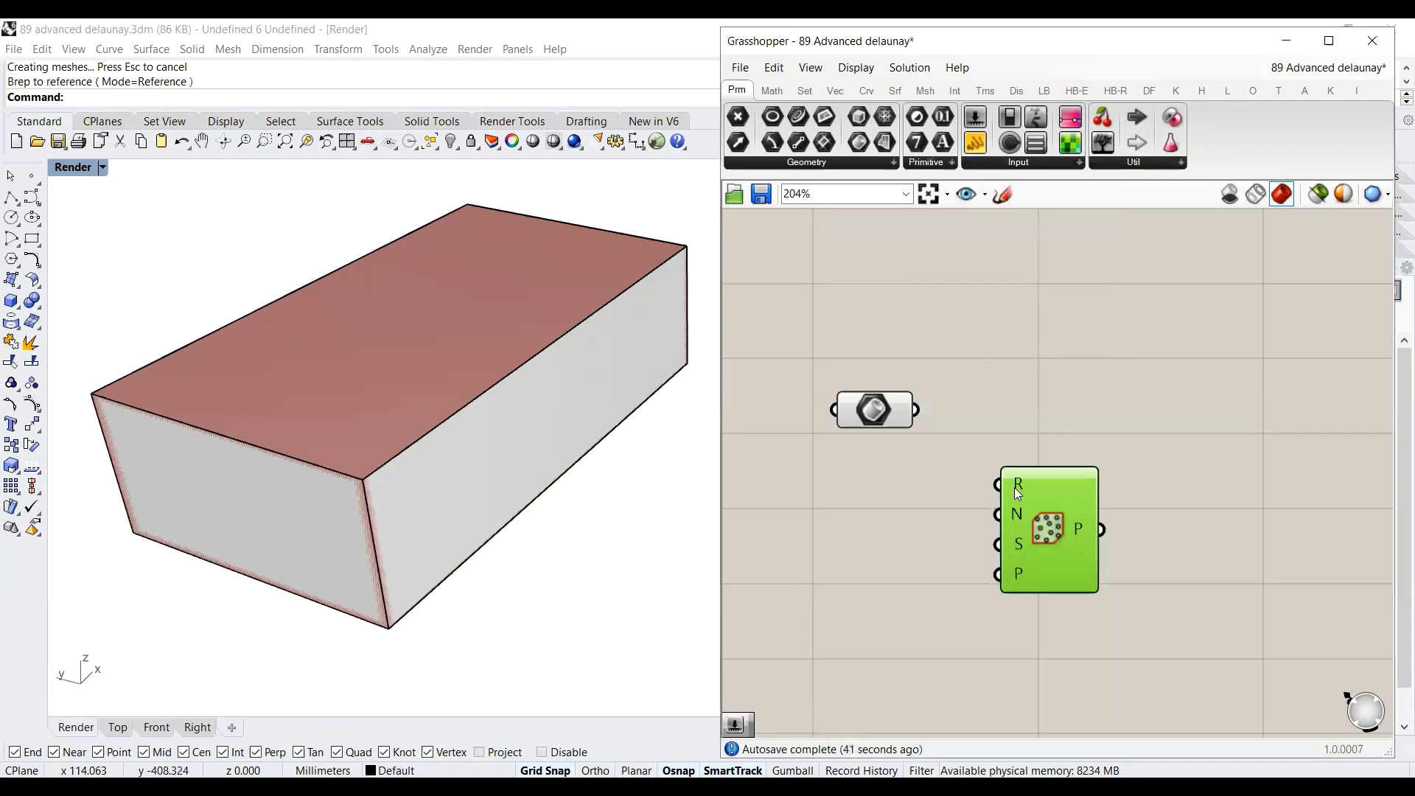
drag(916, 410, 1012, 490)
drag(894, 417, 900, 492)
mouse_move(1019, 490)
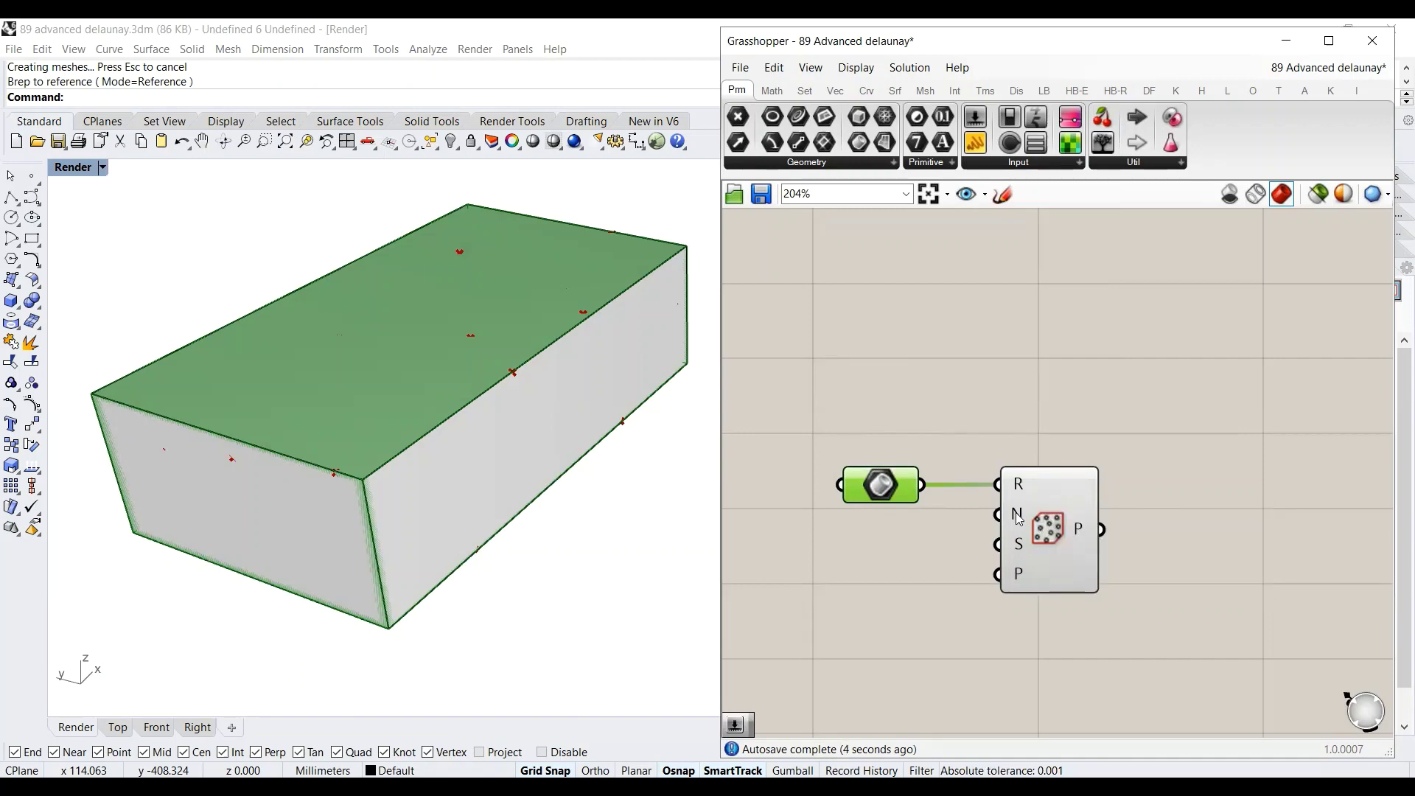
Step: Create a number slider with the value 39 and connect it to the count input of Populate 3D
mouse_move(1018, 519)
click(866, 530)
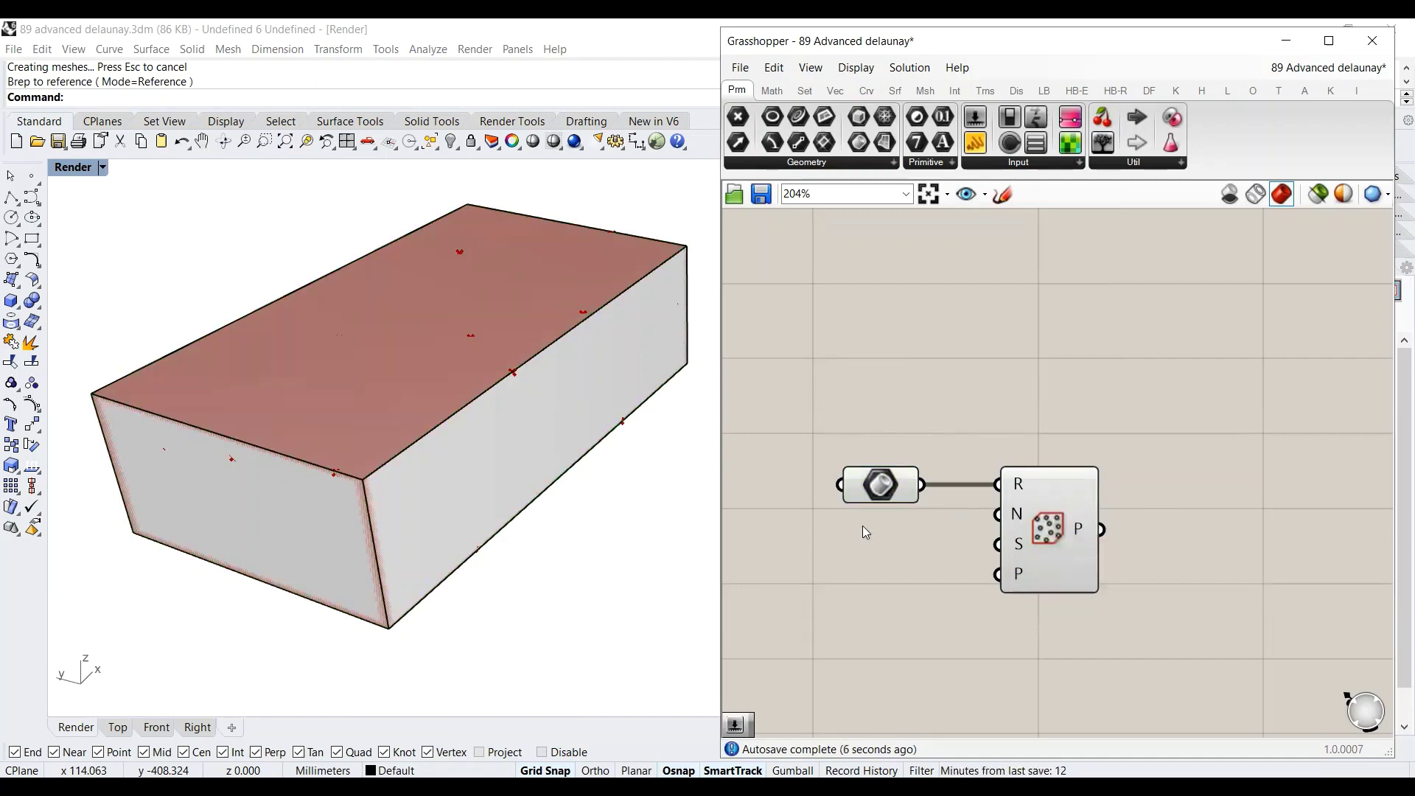
double_click(865, 527)
text(20)
key(Return)
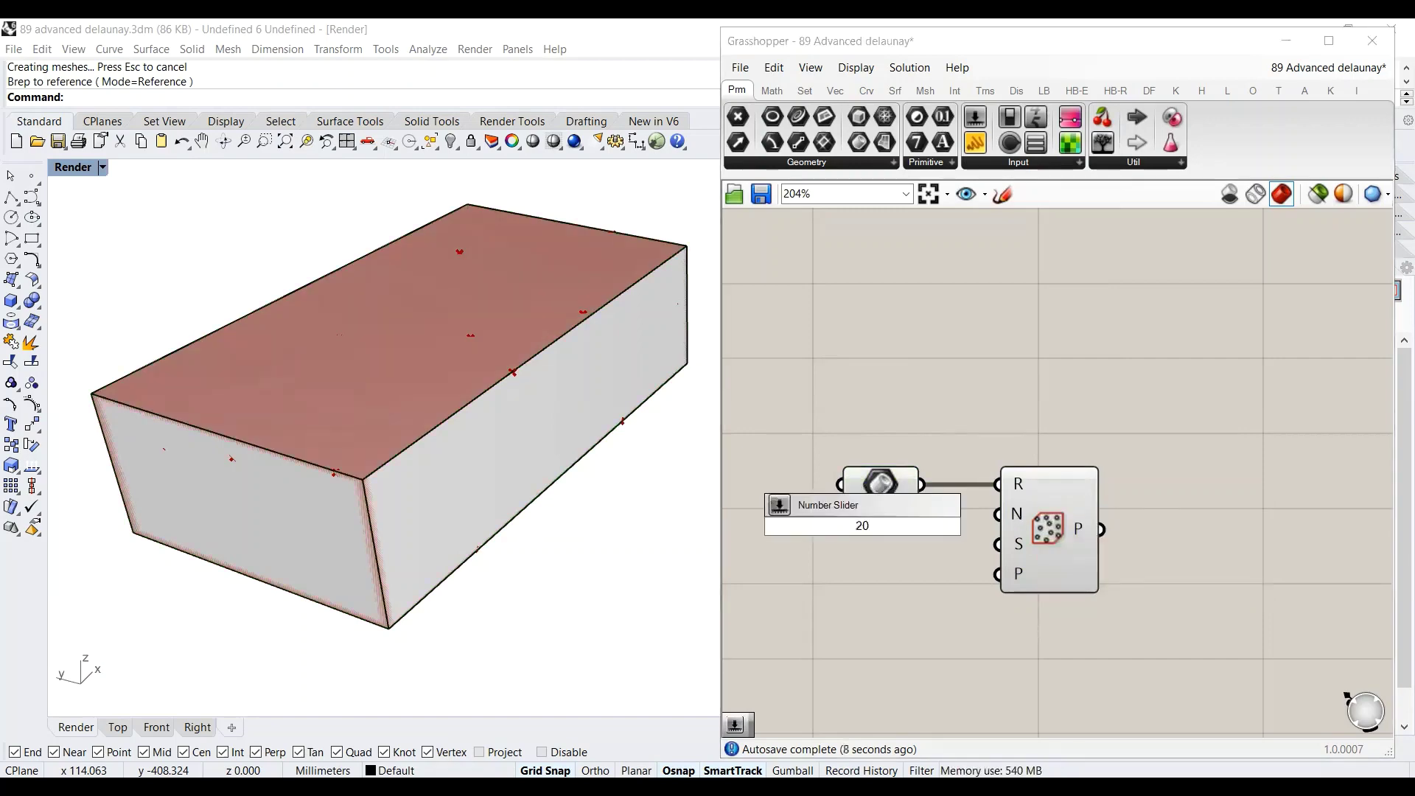
drag(844, 527, 998, 515)
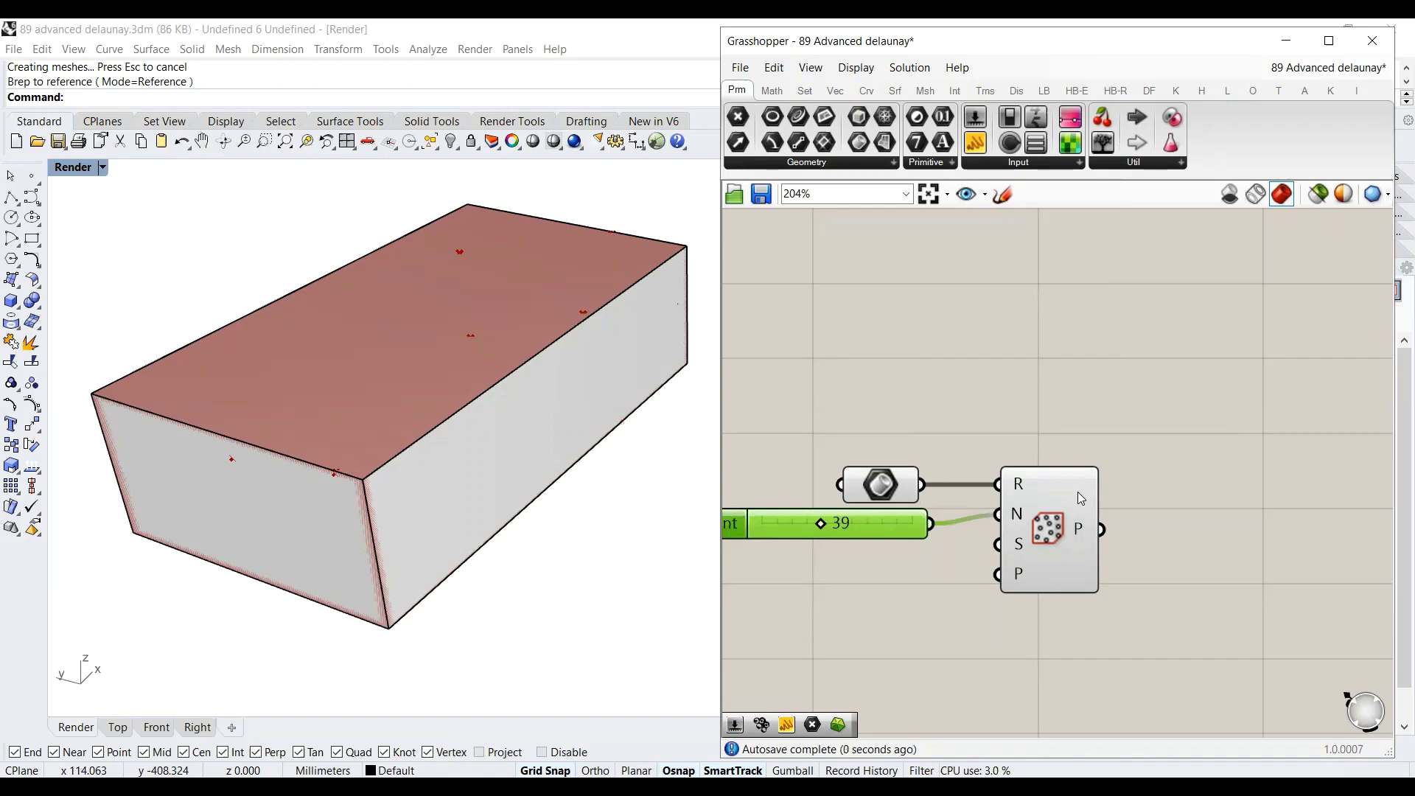
scroll(1078, 493, down, 2)
scroll(1014, 550, up, 2)
click(1064, 547)
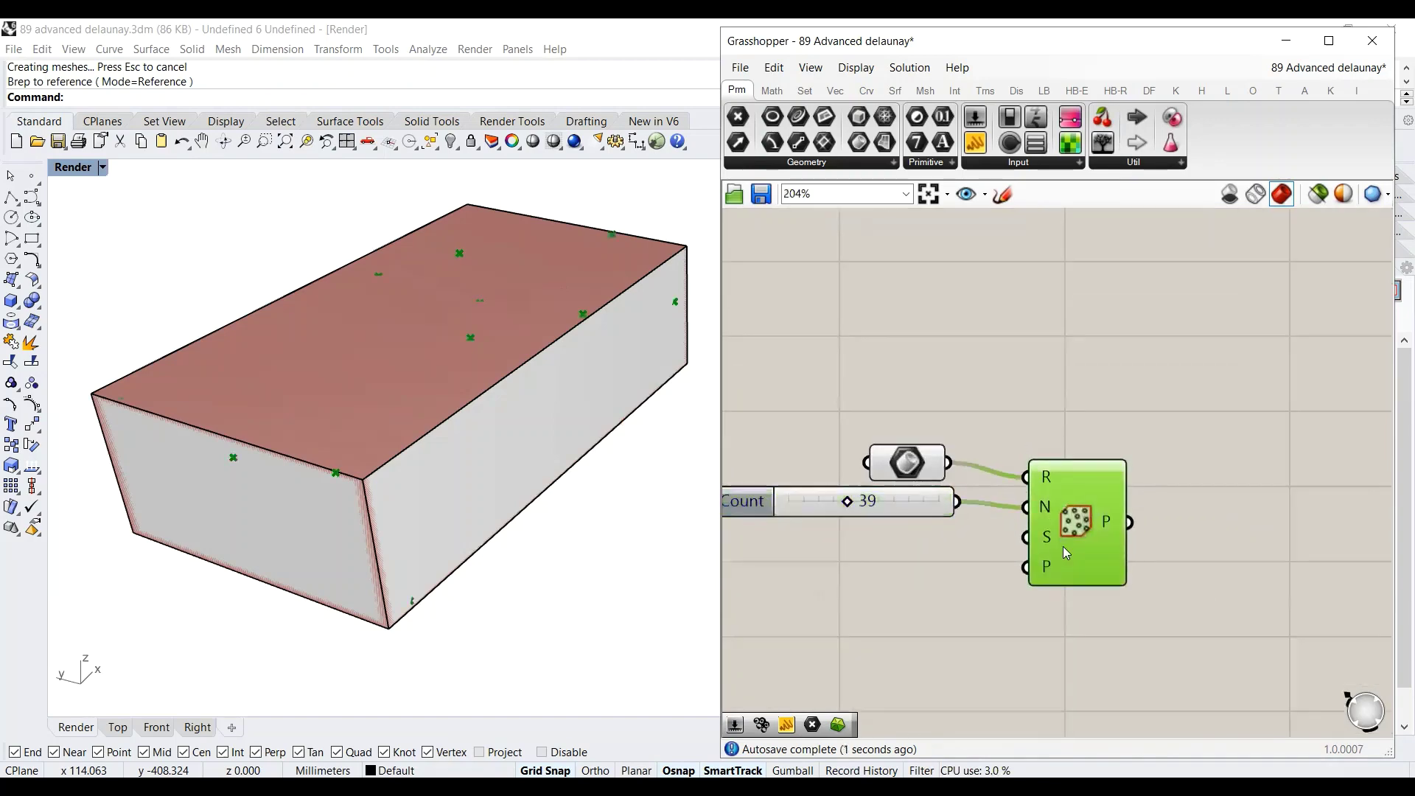
Step: Create a 0 to 10 number slider, connect it to the Populate 3D seed input and set it to 6
click(882, 546)
double_click(883, 547)
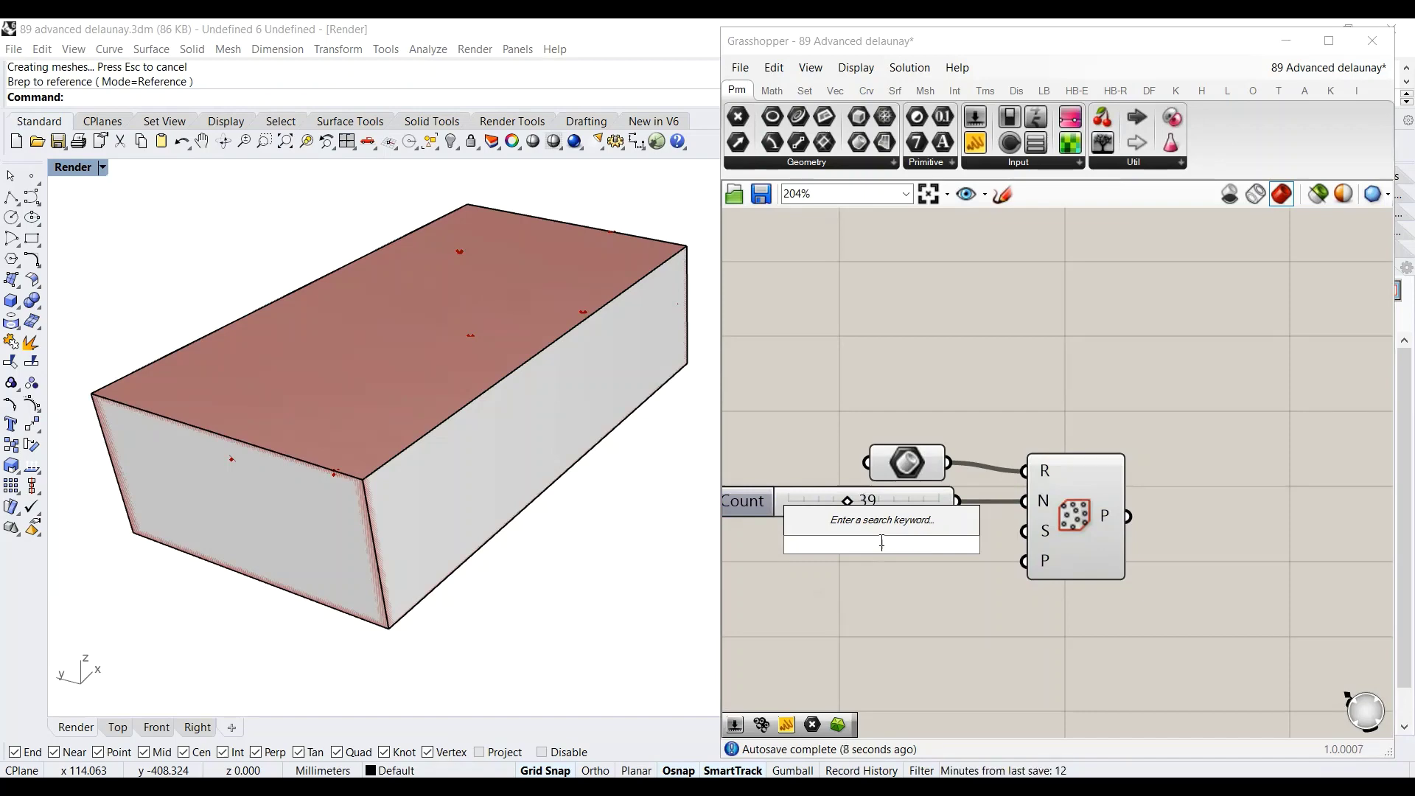
text(8)
key(Return)
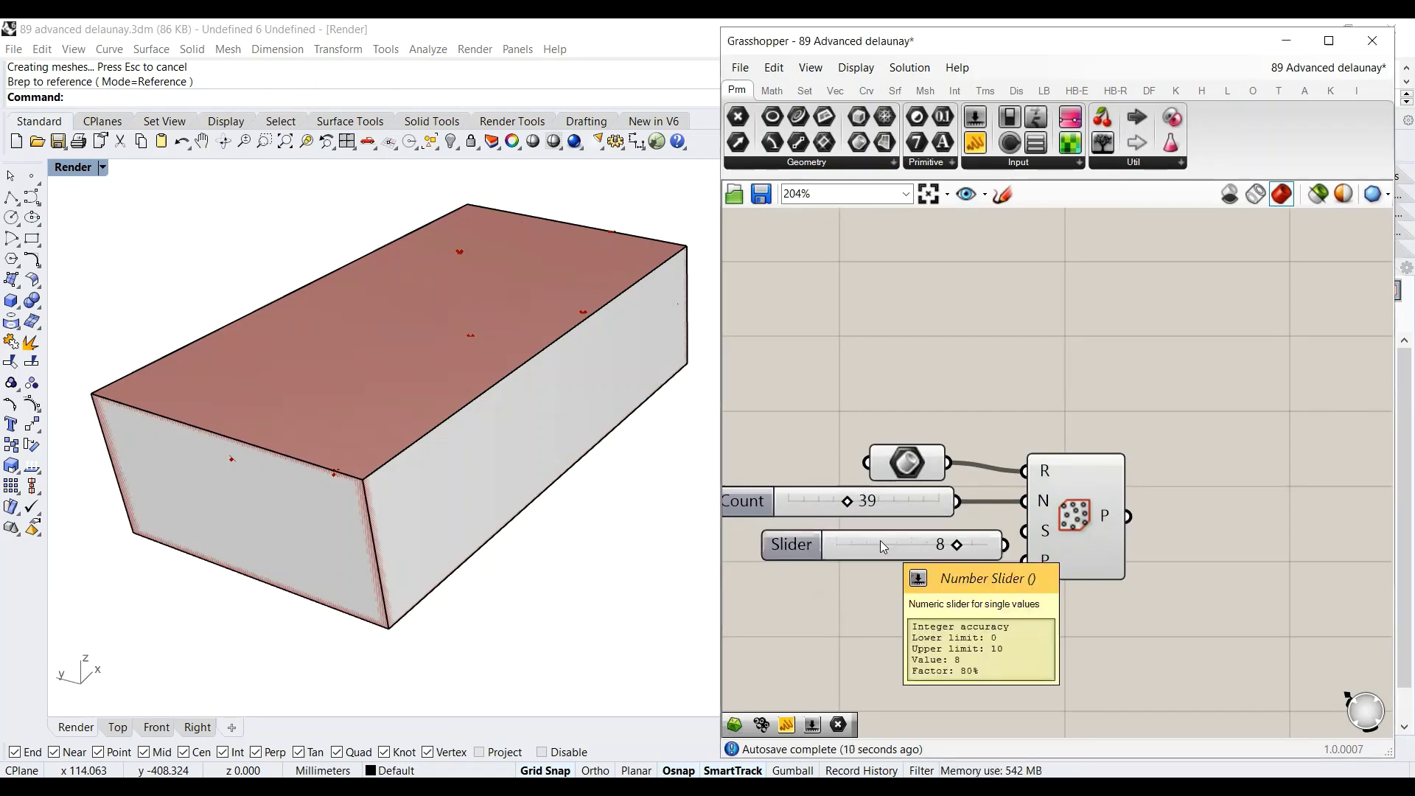
drag(1011, 546, 922, 555)
drag(1073, 523, 1085, 523)
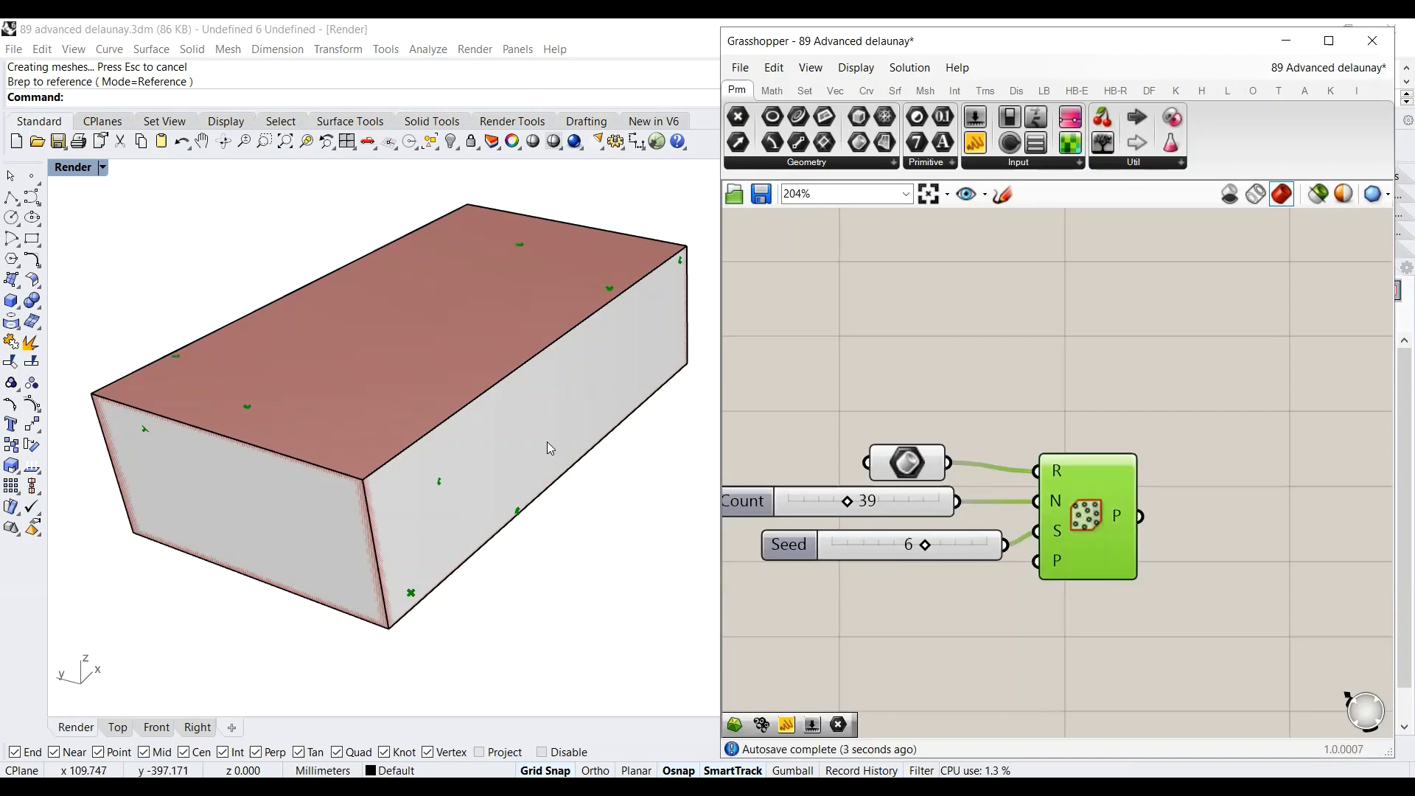
Step: Hide the Rhino box with the Hide command
click(470, 395)
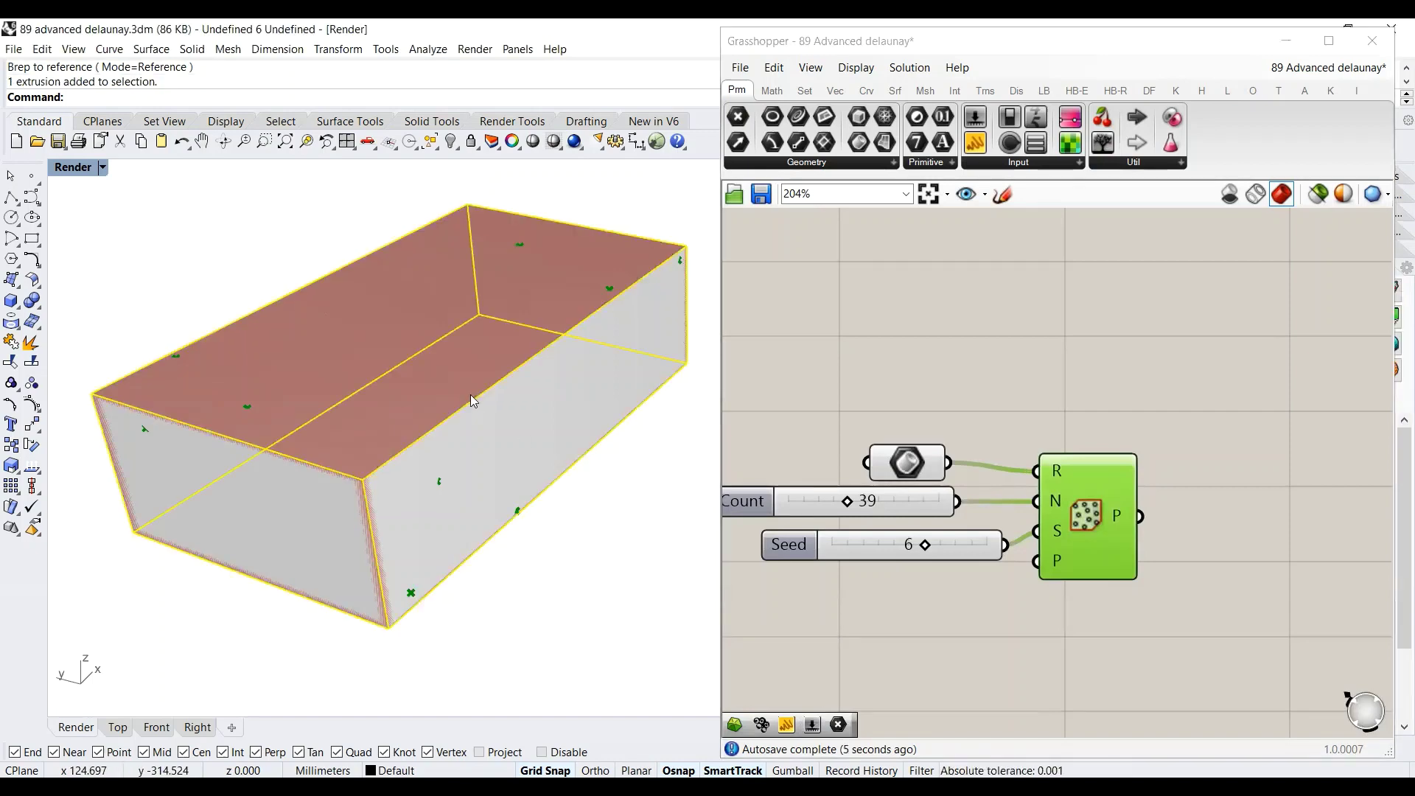
text(Hide)
key(Return)
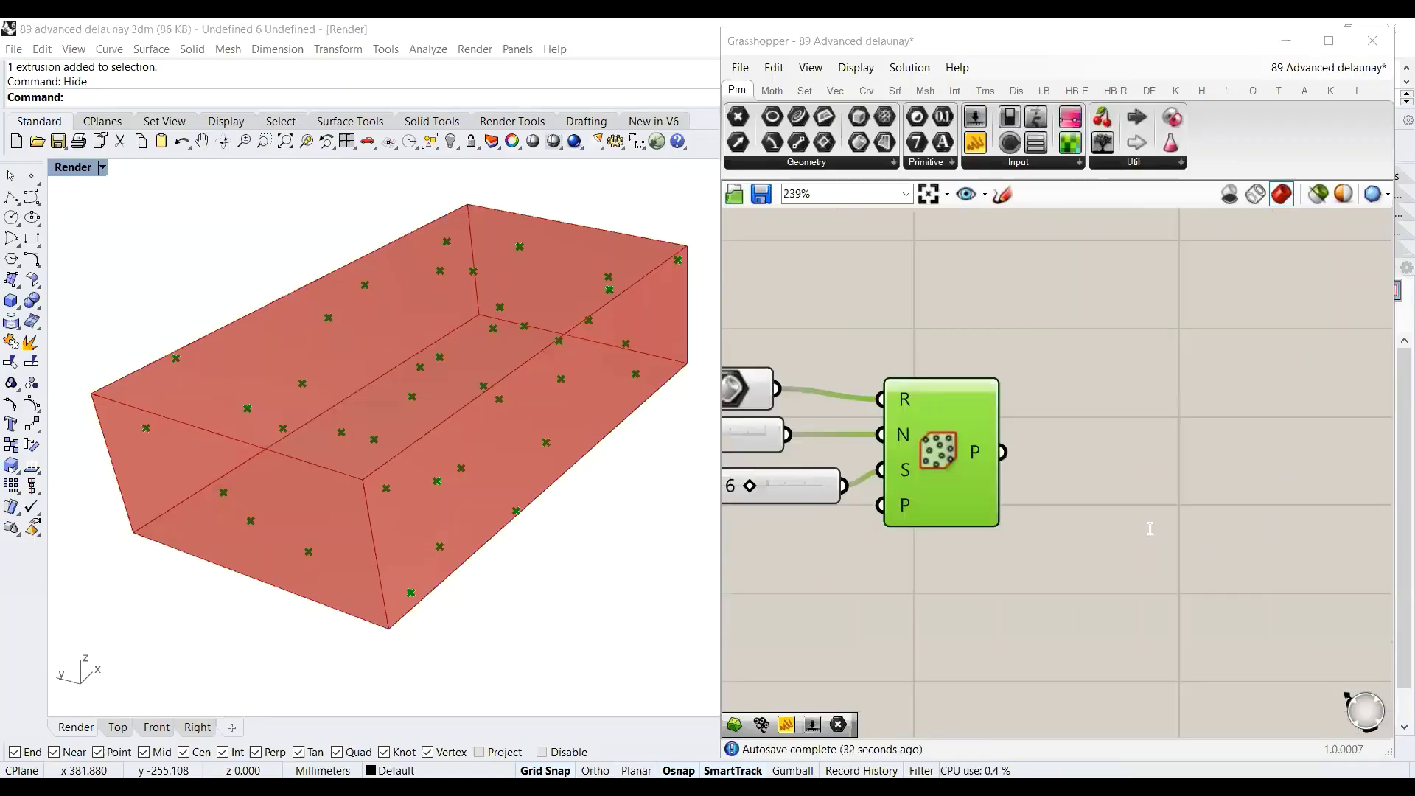
Step: Add a Delaunay Mesh component and connect the Populate 3D points to its points input
double_click(1151, 528)
text(delaunay)
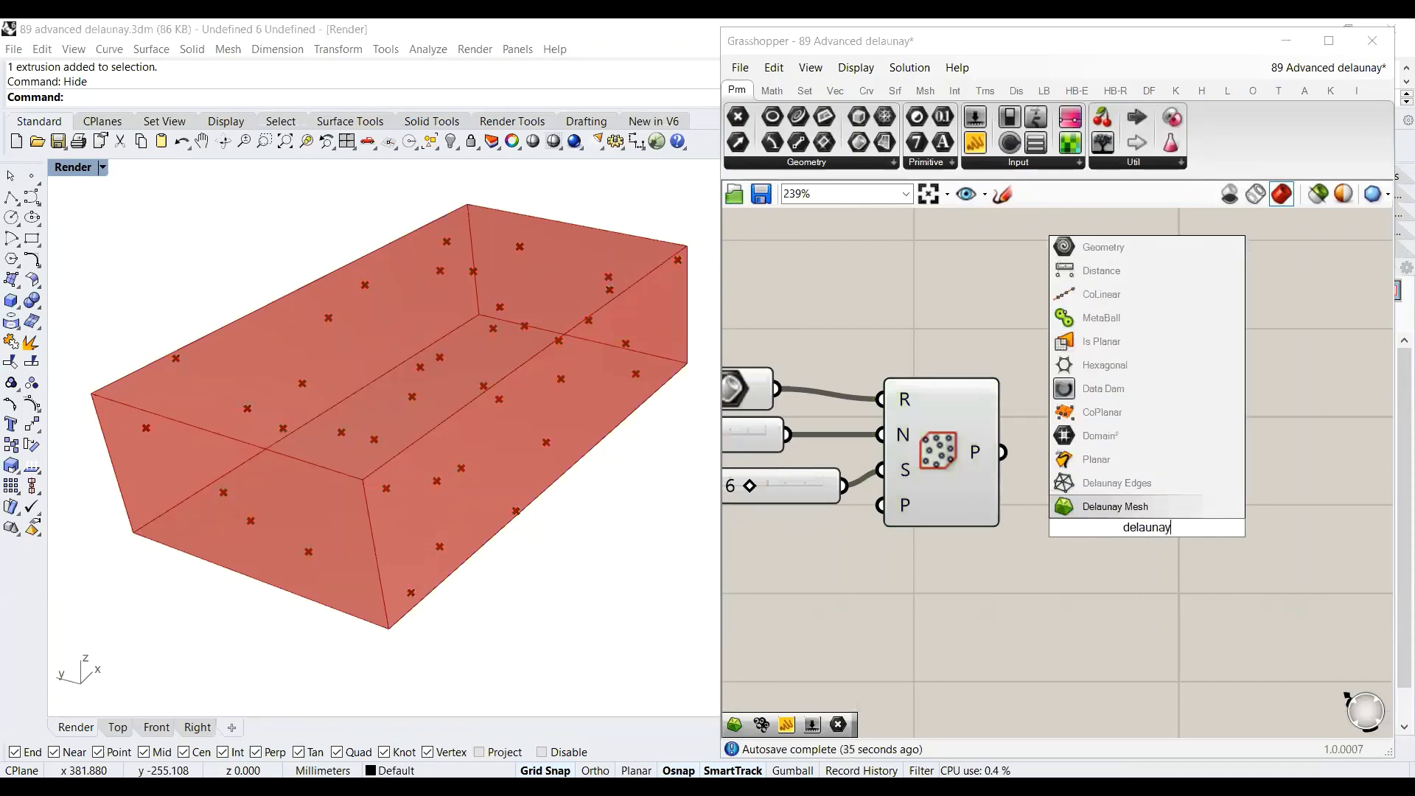
key(Return)
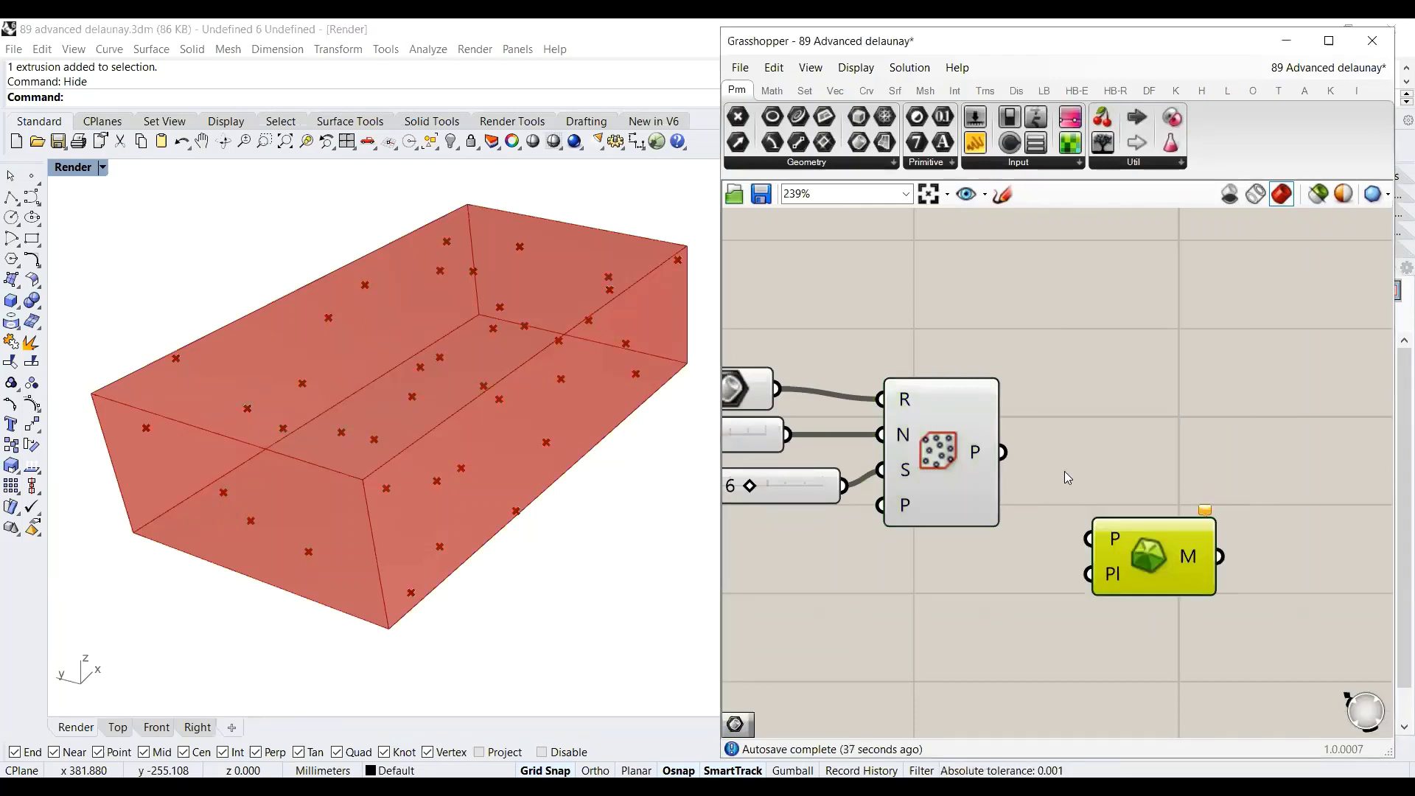
drag(1005, 461, 1089, 538)
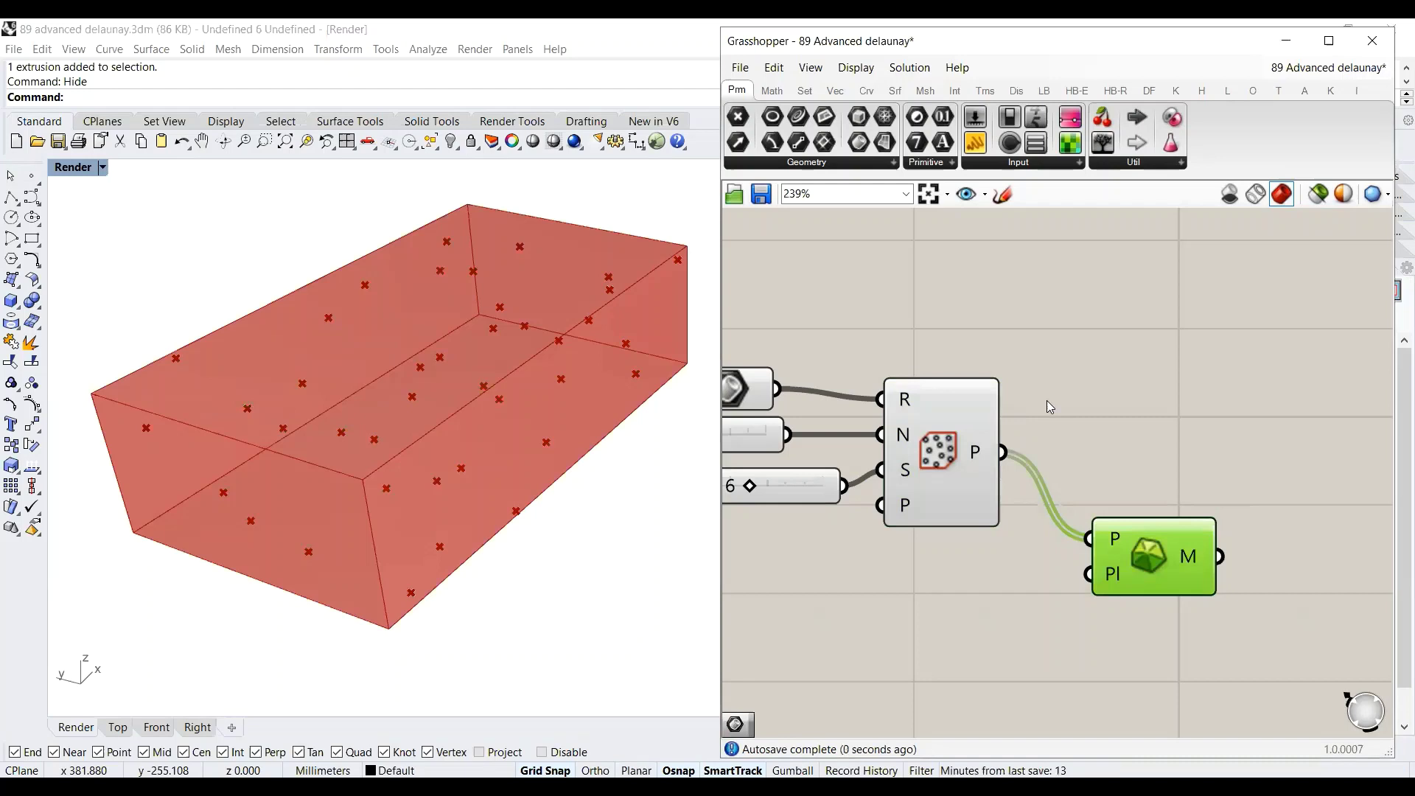
scroll(1047, 402, down, 3)
scroll(1102, 501, up, 2)
scroll(1120, 532, down, 1)
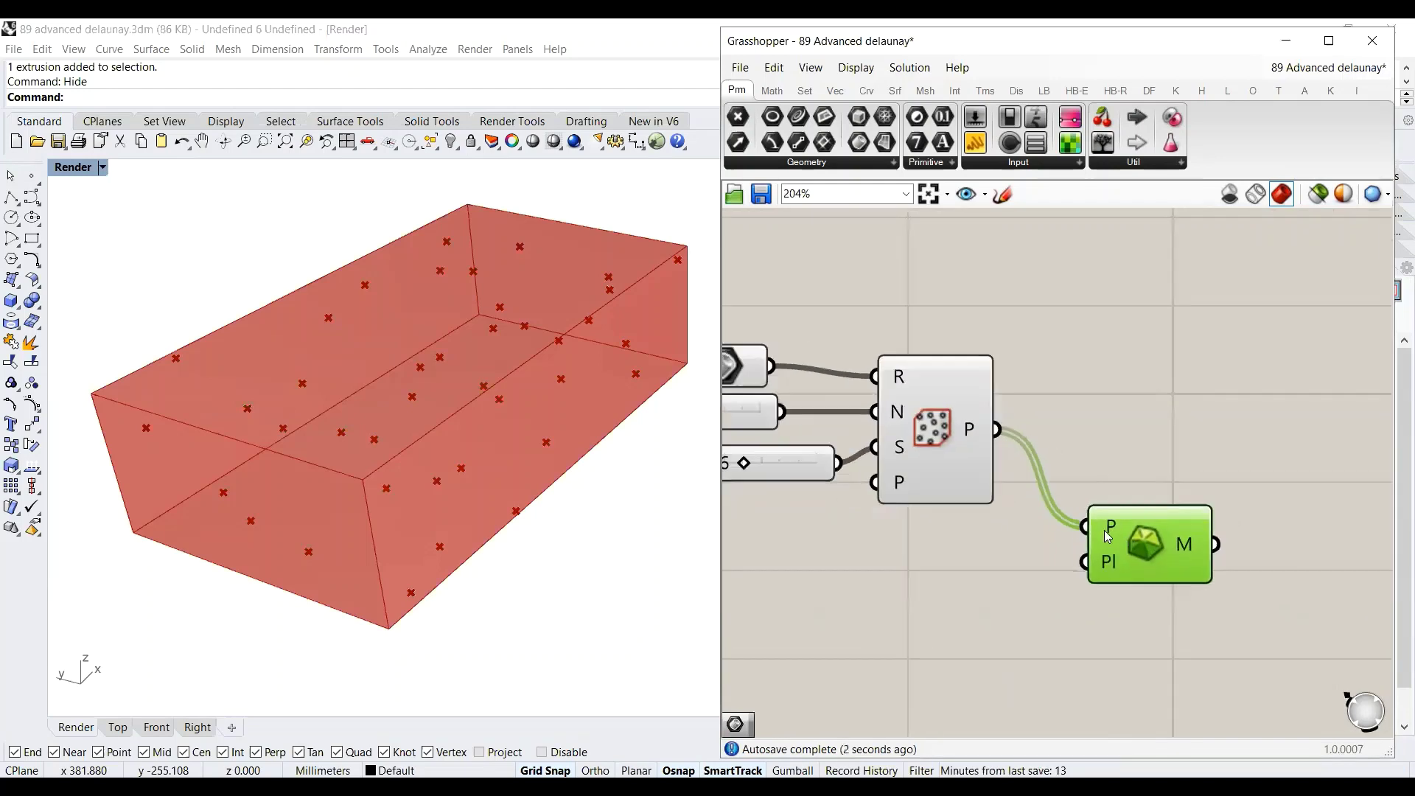
click(1109, 565)
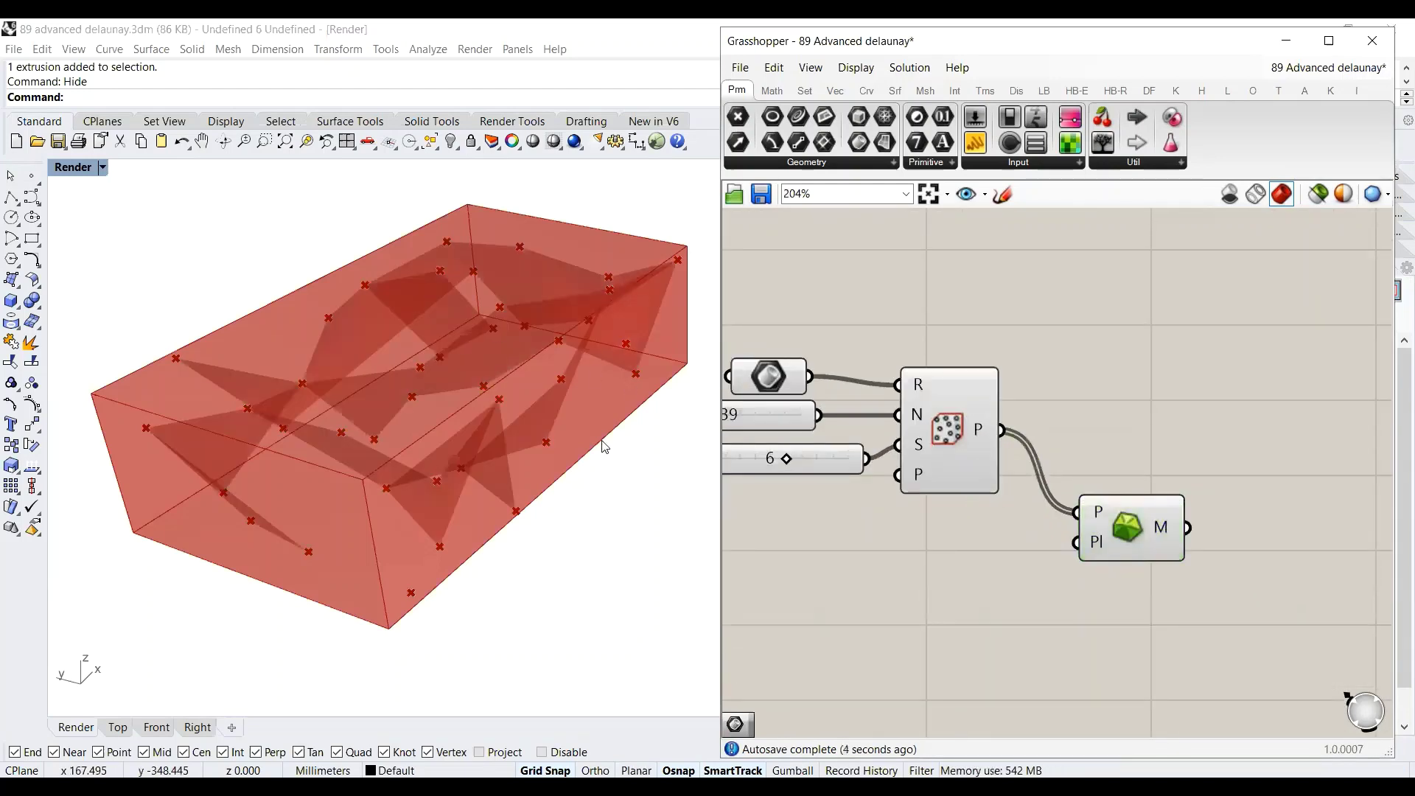
scroll(1124, 551, down, 1)
scroll(876, 479, up, 1)
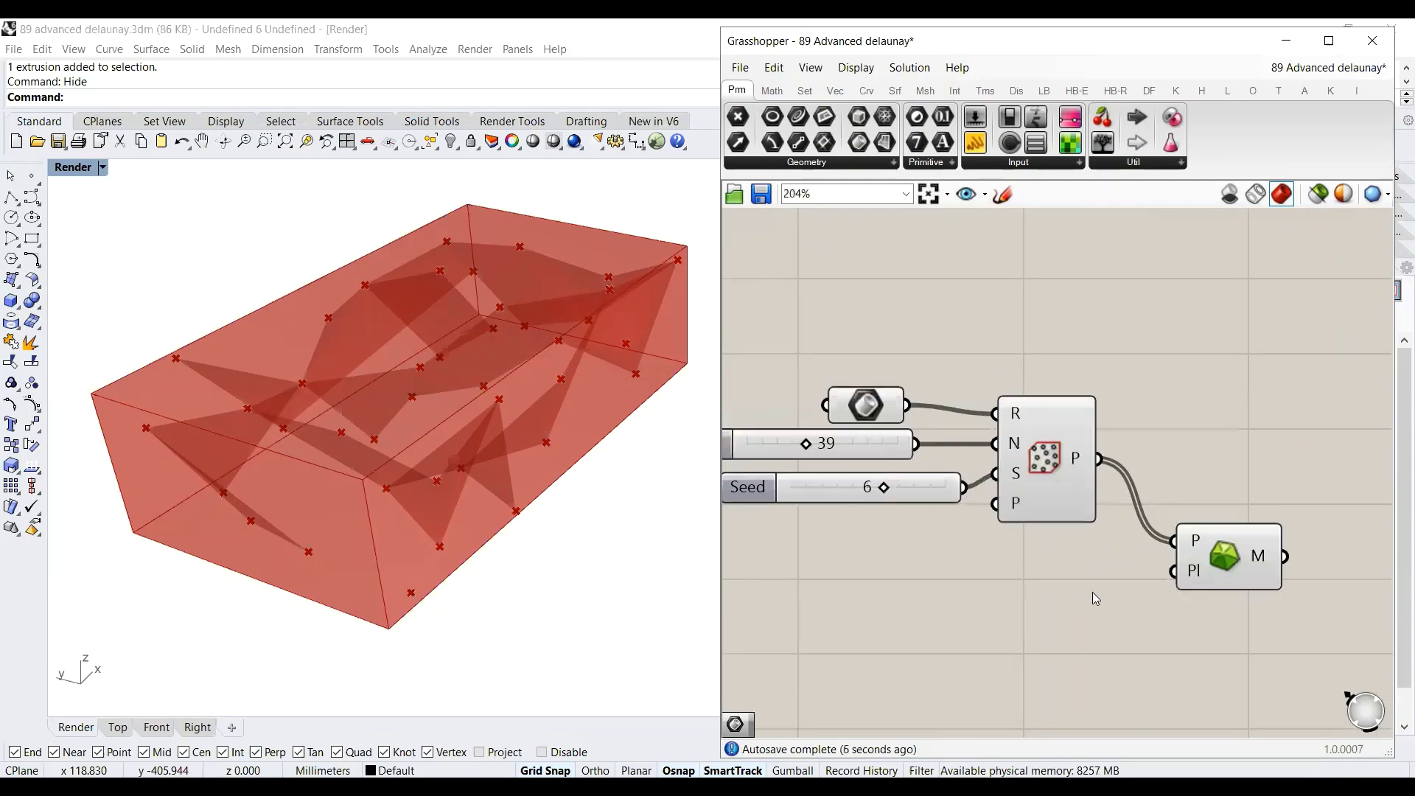
Step: Turn off the preview of the Brep and Populate 3D components
drag(1113, 600, 740, 341)
right_click(1026, 307)
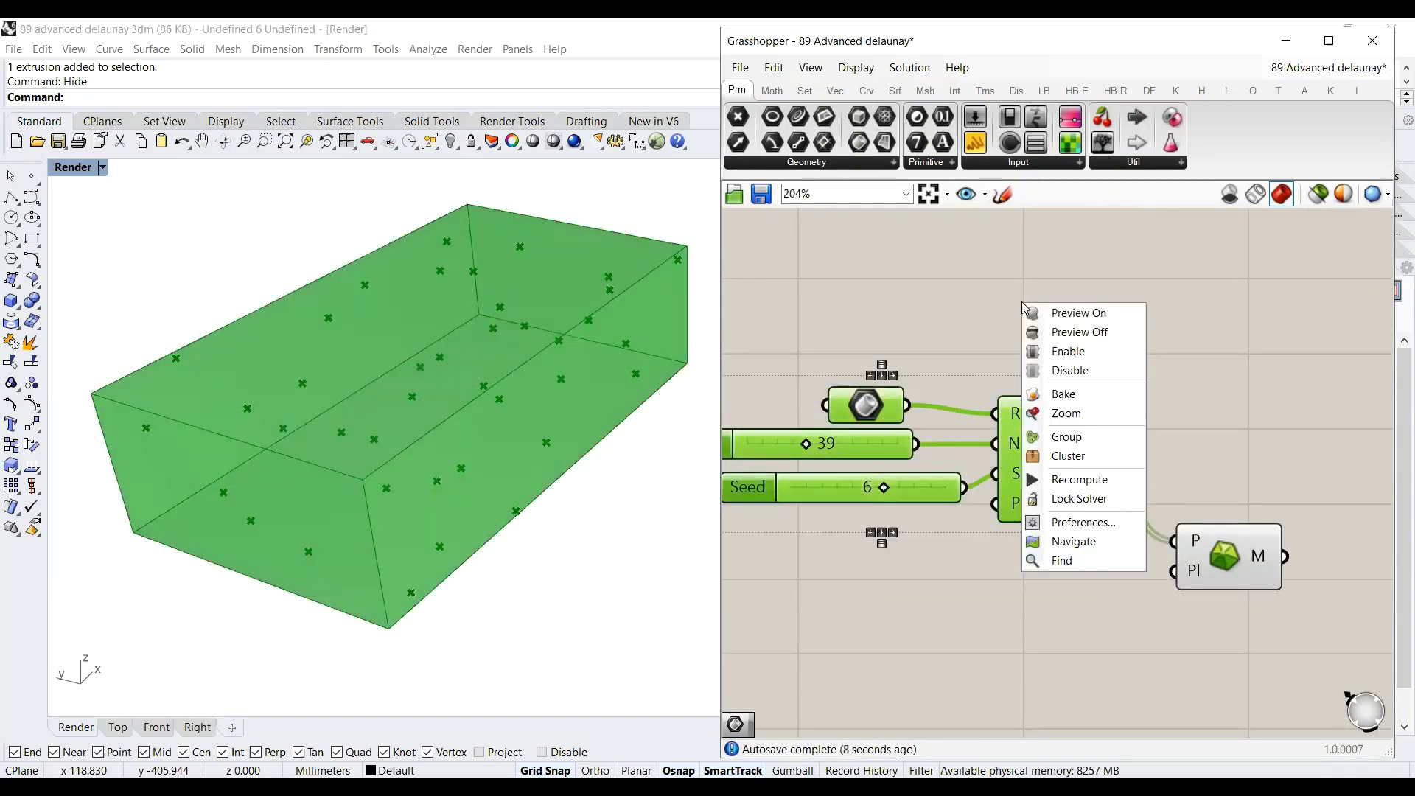
click(1056, 334)
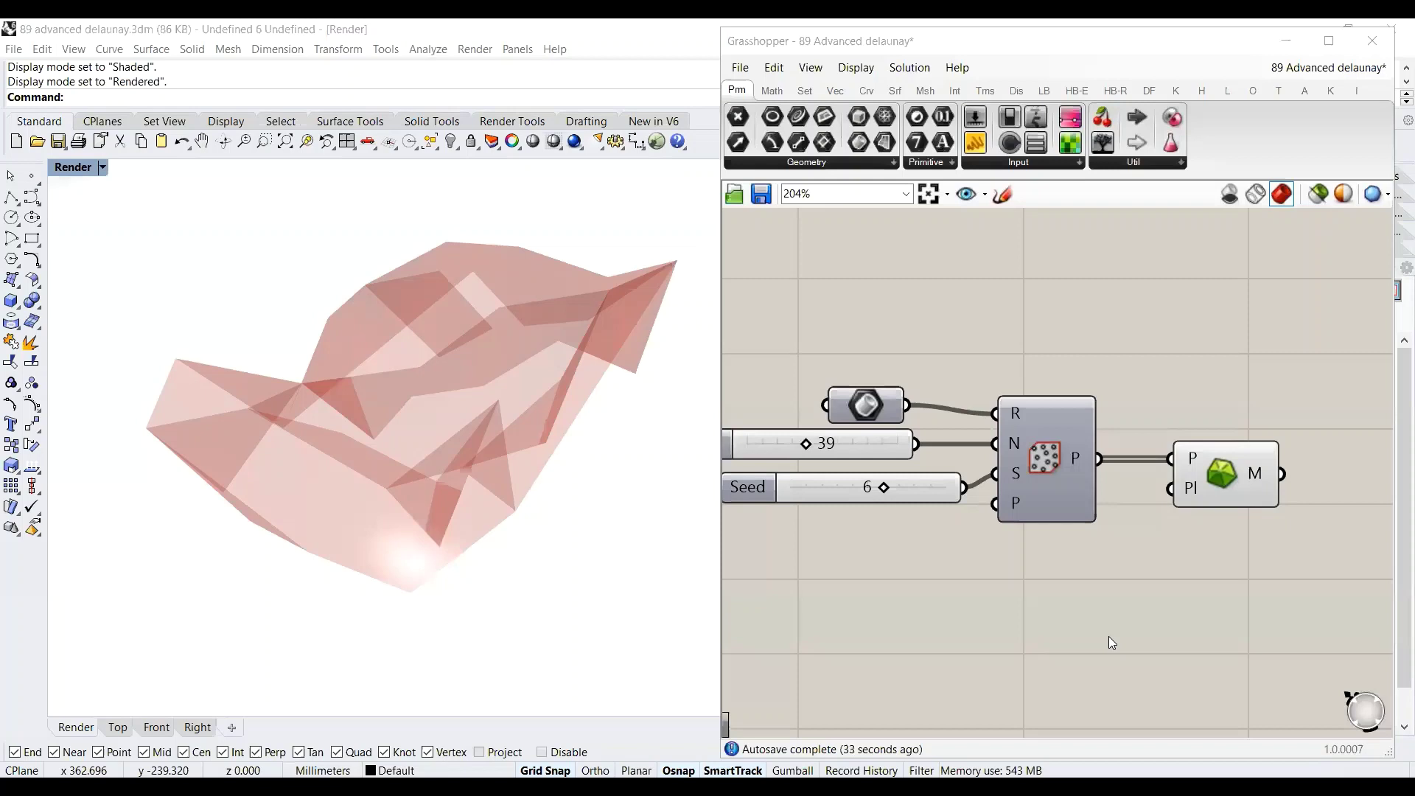
Step: Add a Delaunay Edges component below the Delaunay Mesh and connect the Populate 3D points to its points input
double_click(1110, 637)
text(delaunay)
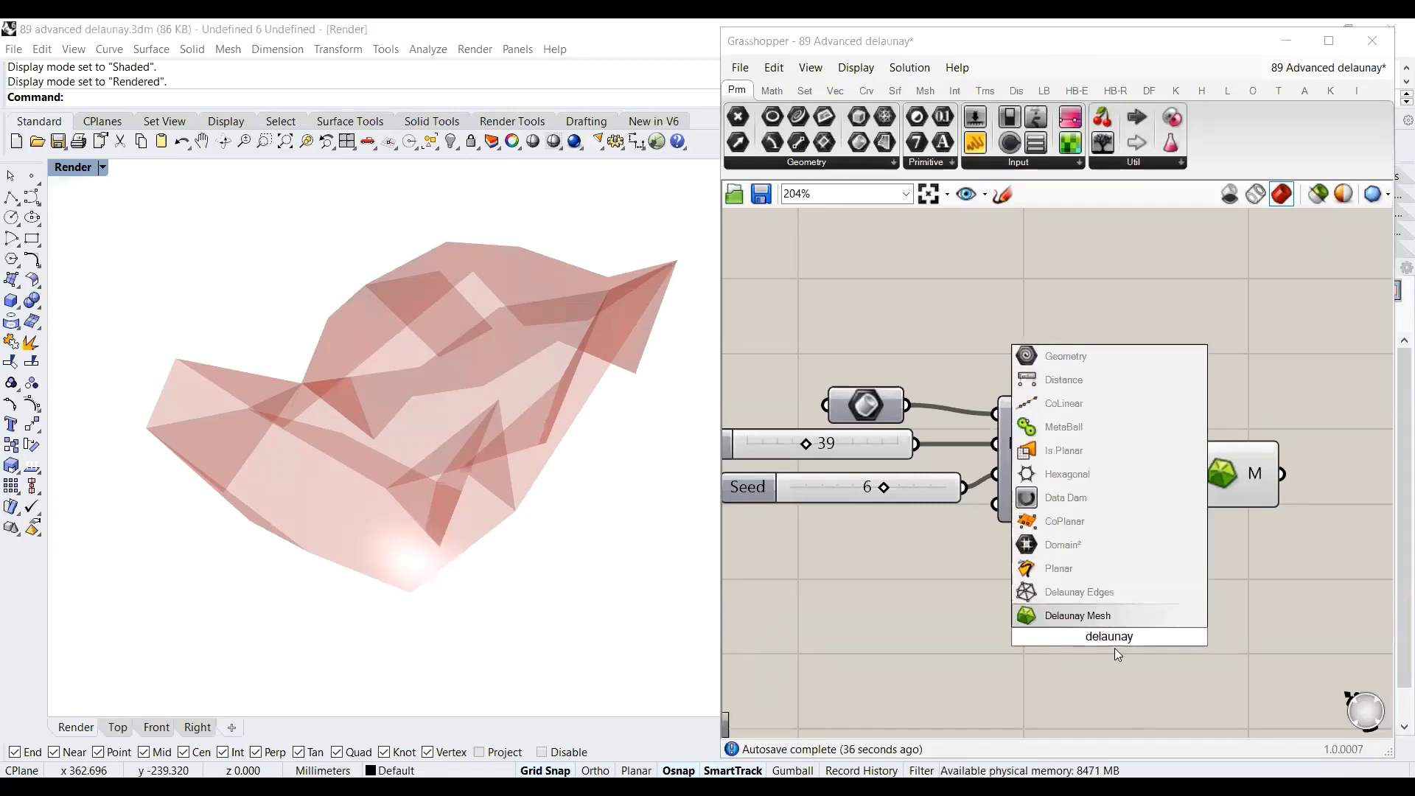
click(1079, 592)
drag(1099, 647, 1178, 649)
drag(1099, 459, 1173, 621)
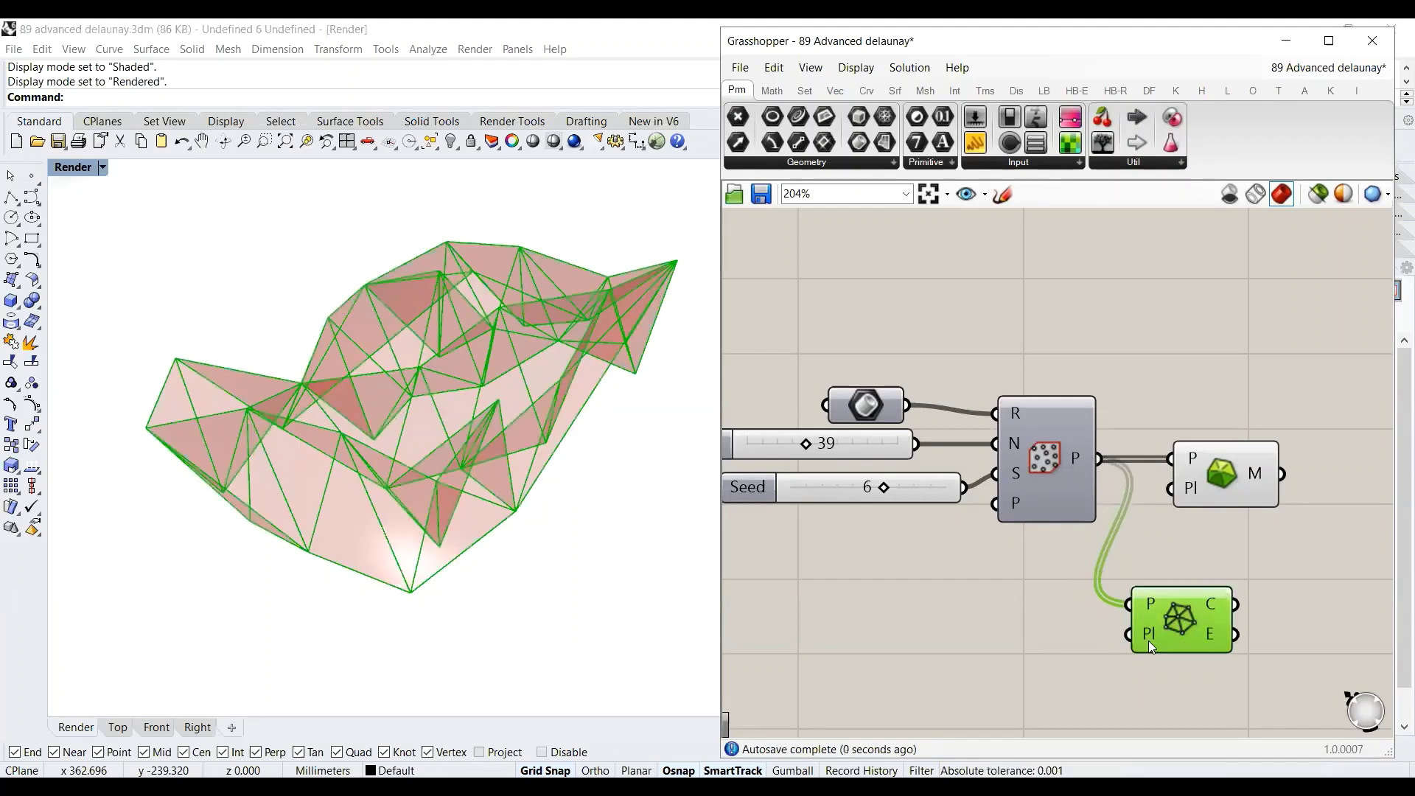
mouse_move(1144, 634)
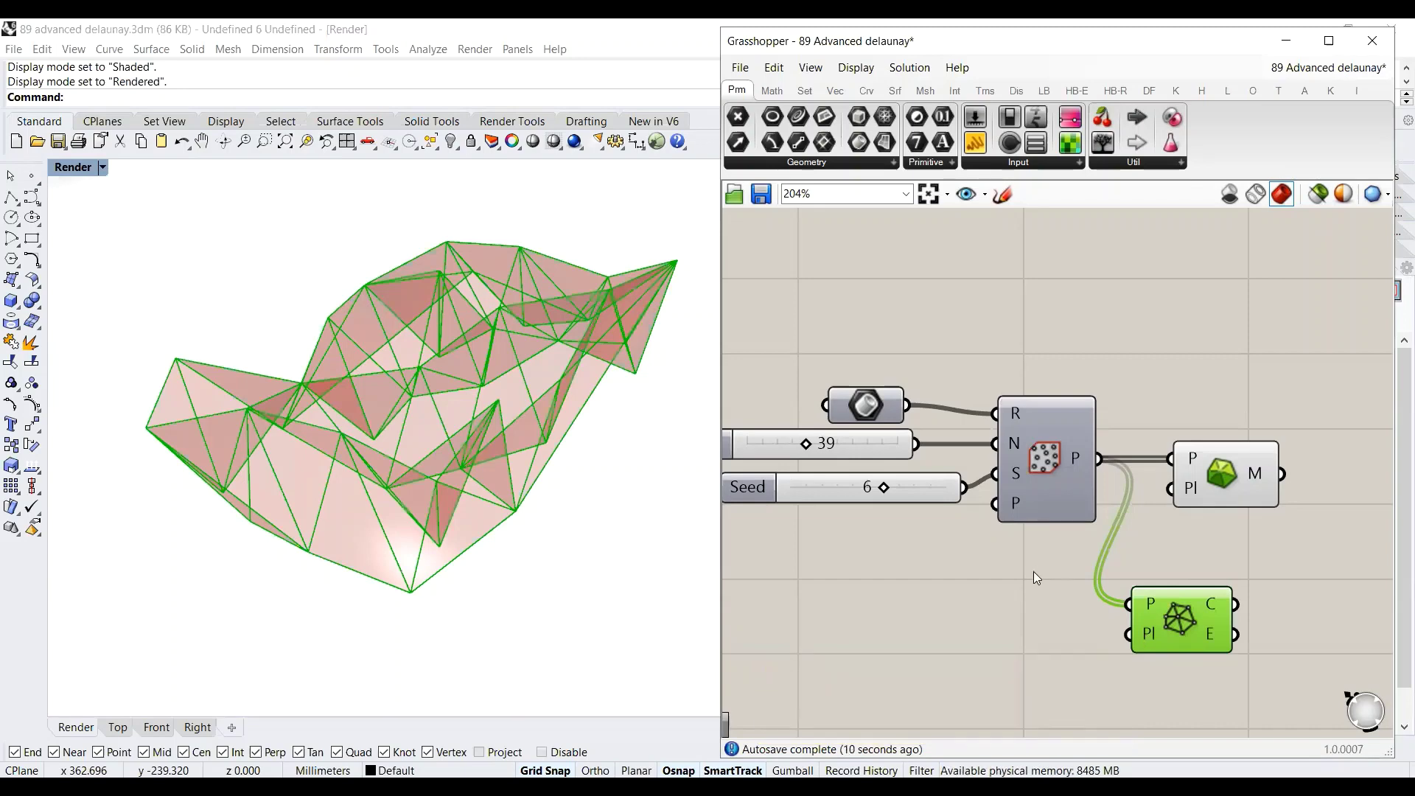
Step: Add a Pipe component and connect the edges output of Delaunay Edges to its curve input
scroll(1183, 621, up, 3)
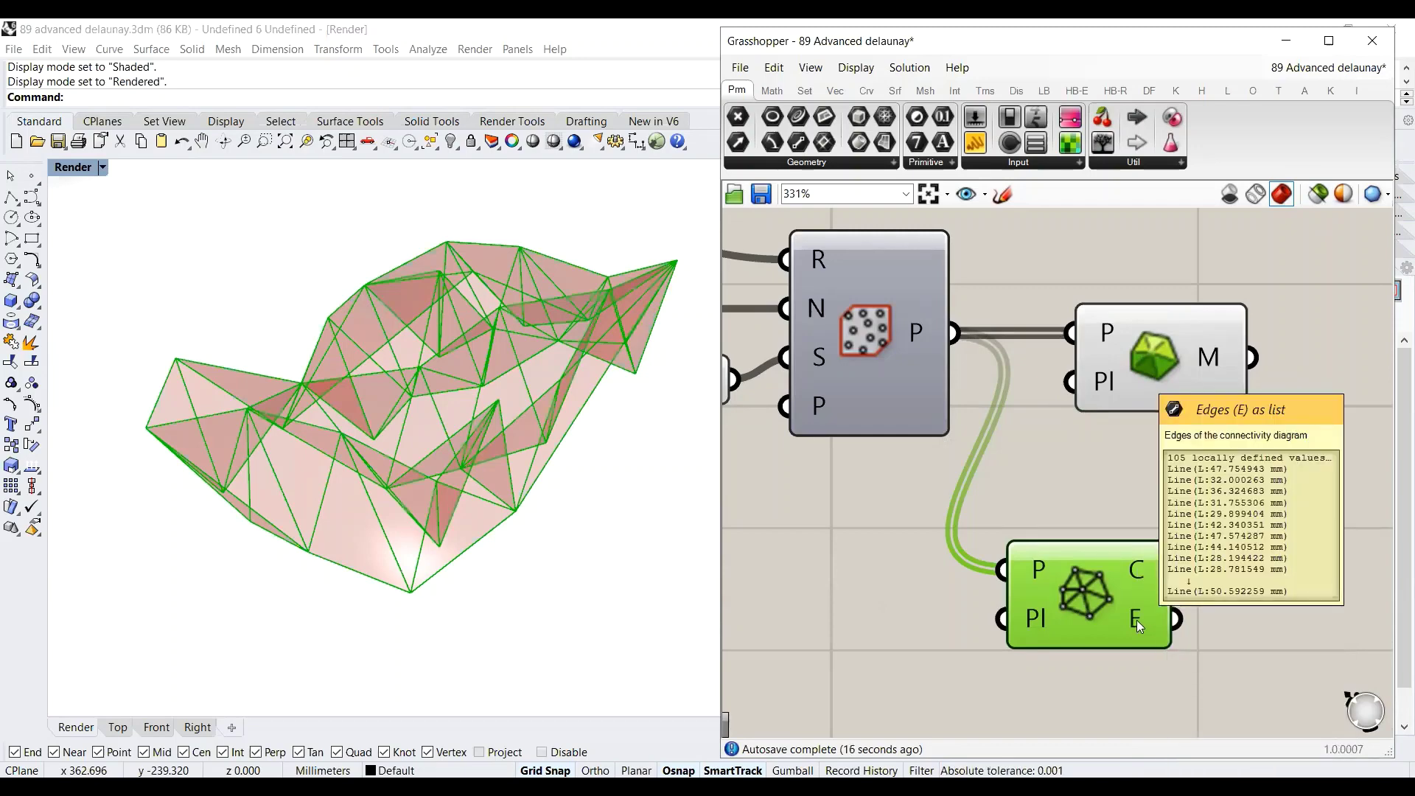
click(1094, 600)
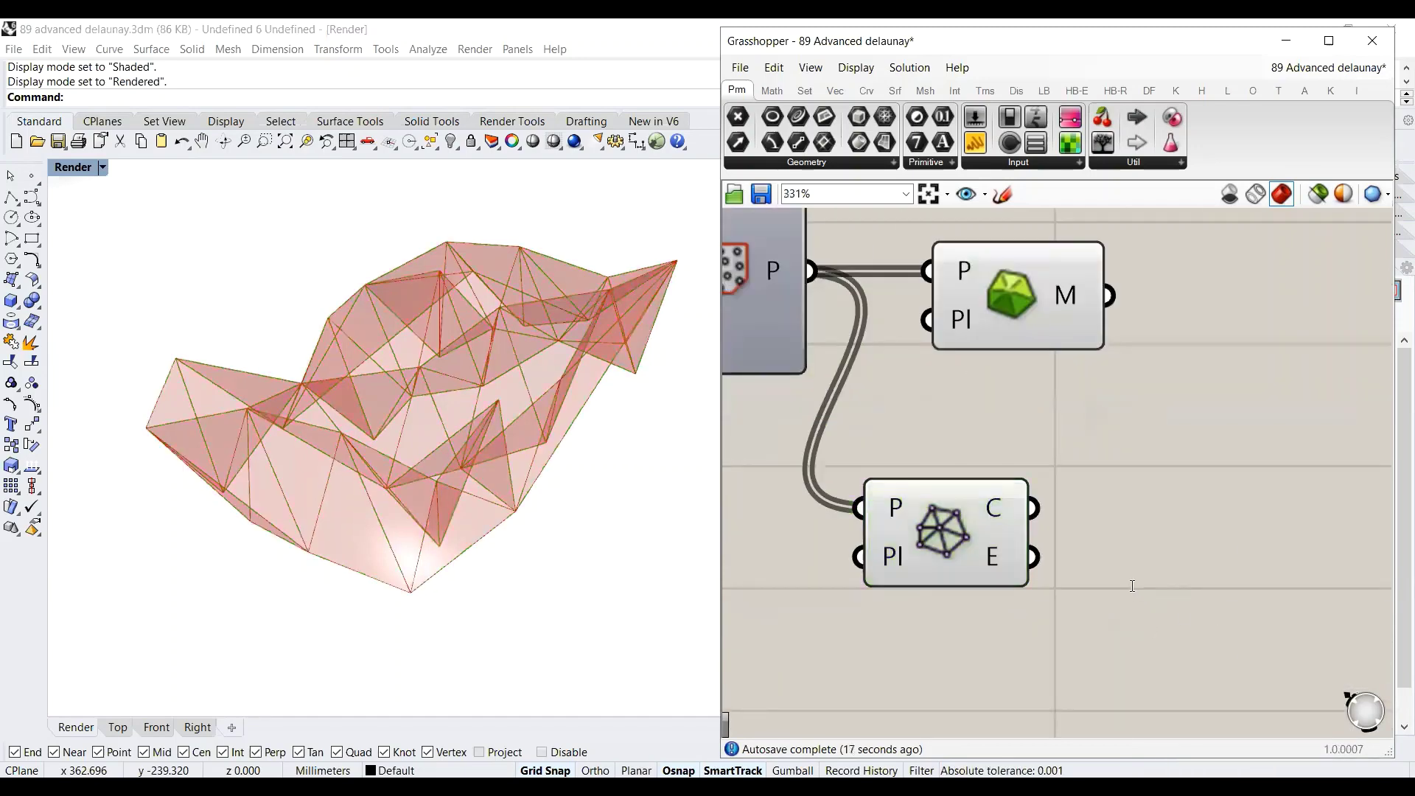
double_click(1132, 586)
text(pipe)
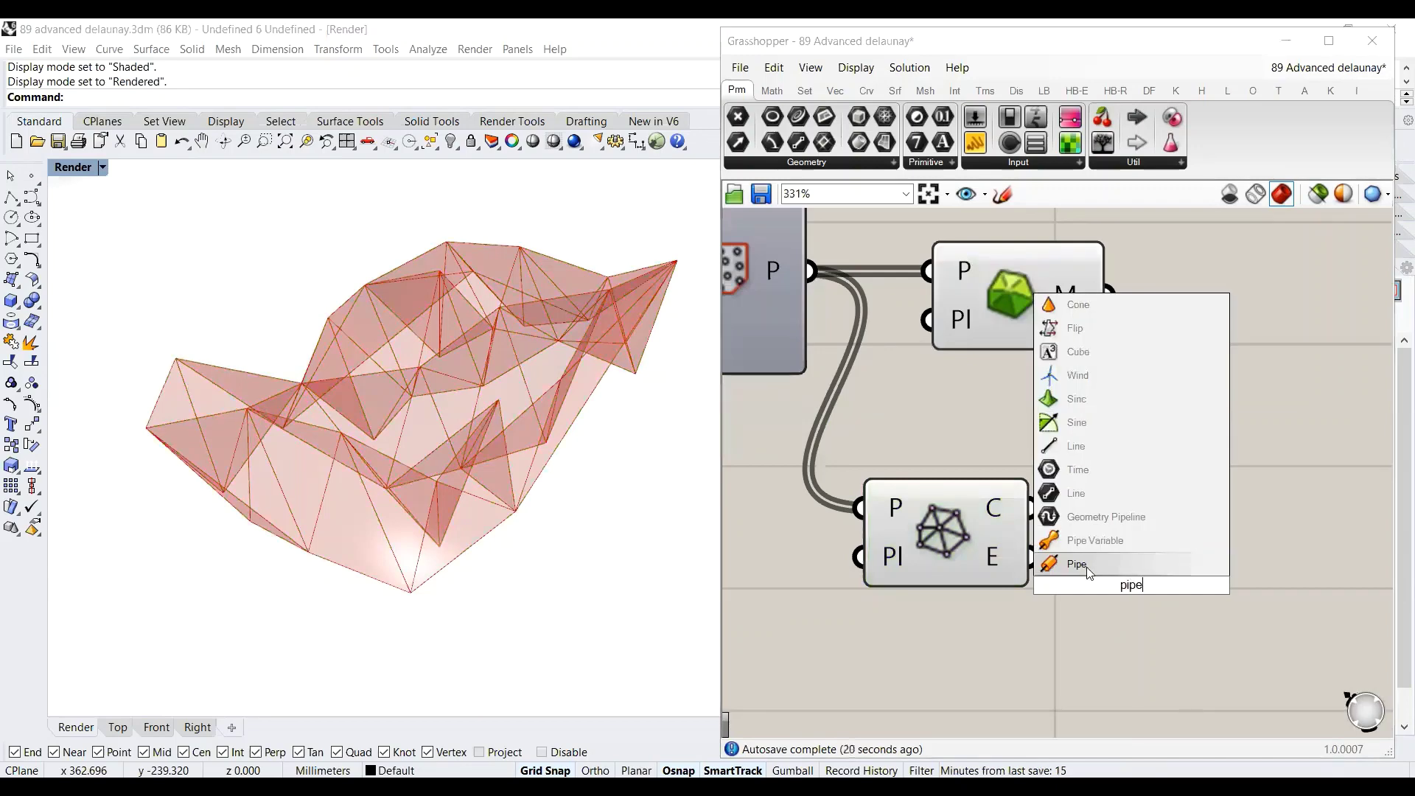
key(Return)
drag(1172, 634, 1218, 729)
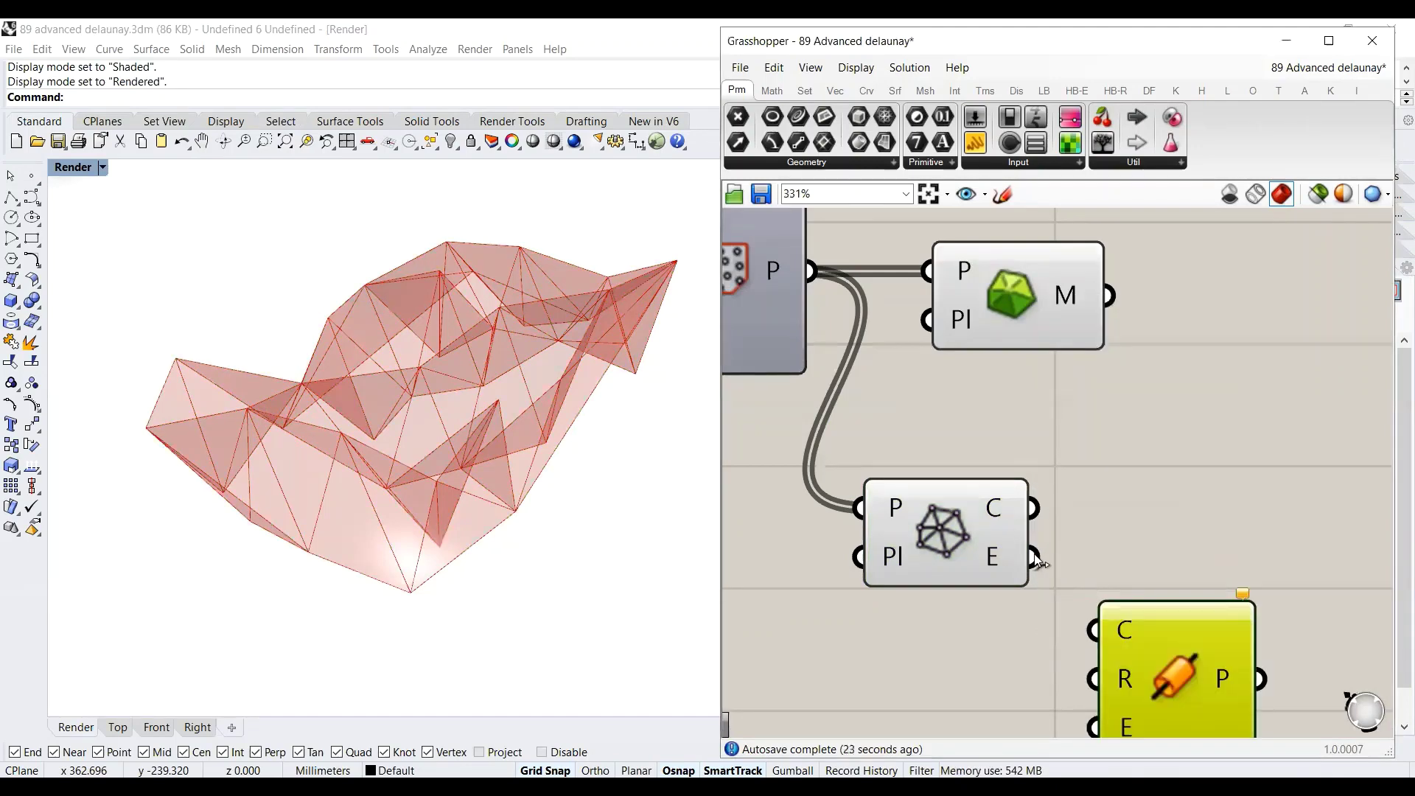
drag(1036, 562, 1093, 630)
scroll(1202, 587, down, 3)
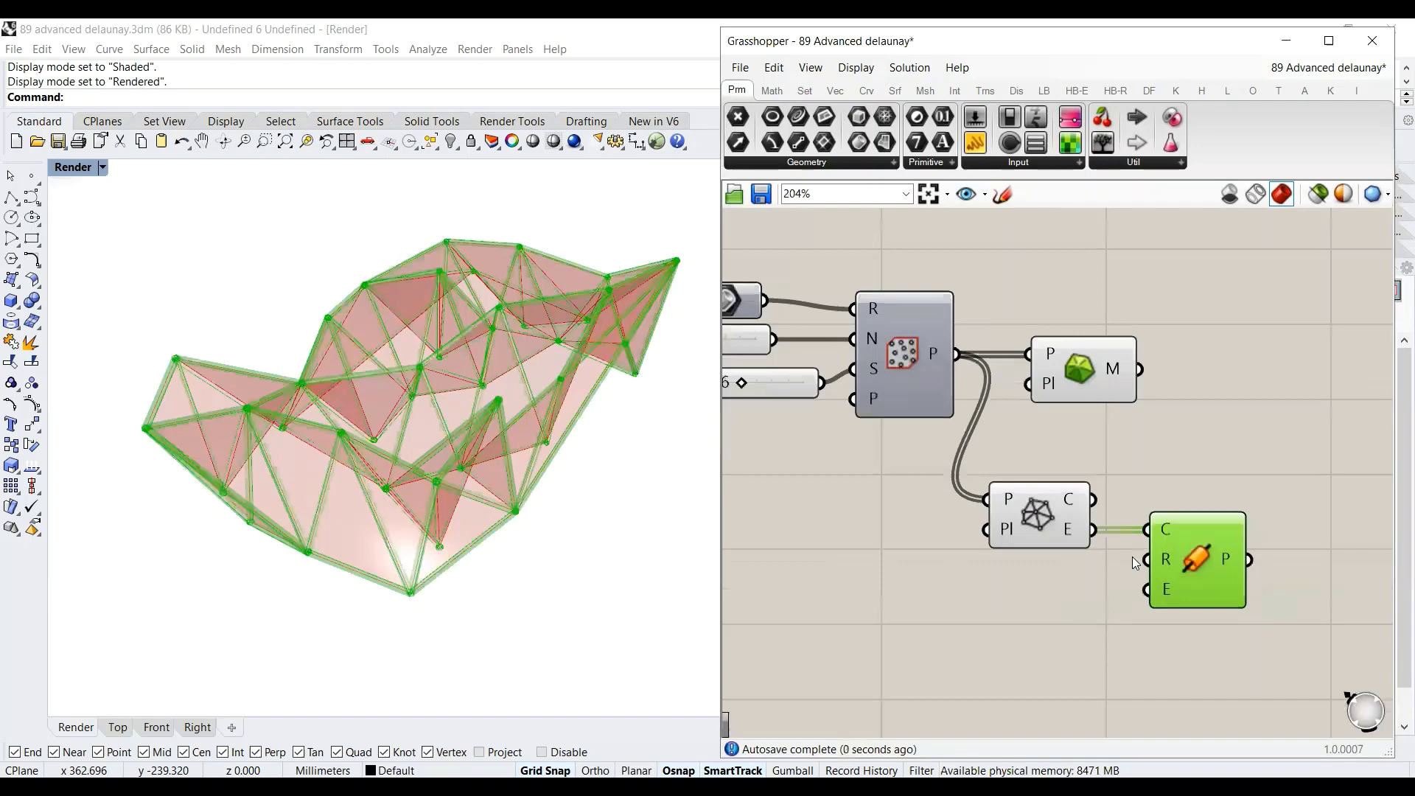
scroll(1133, 563, up, 3)
click(1100, 609)
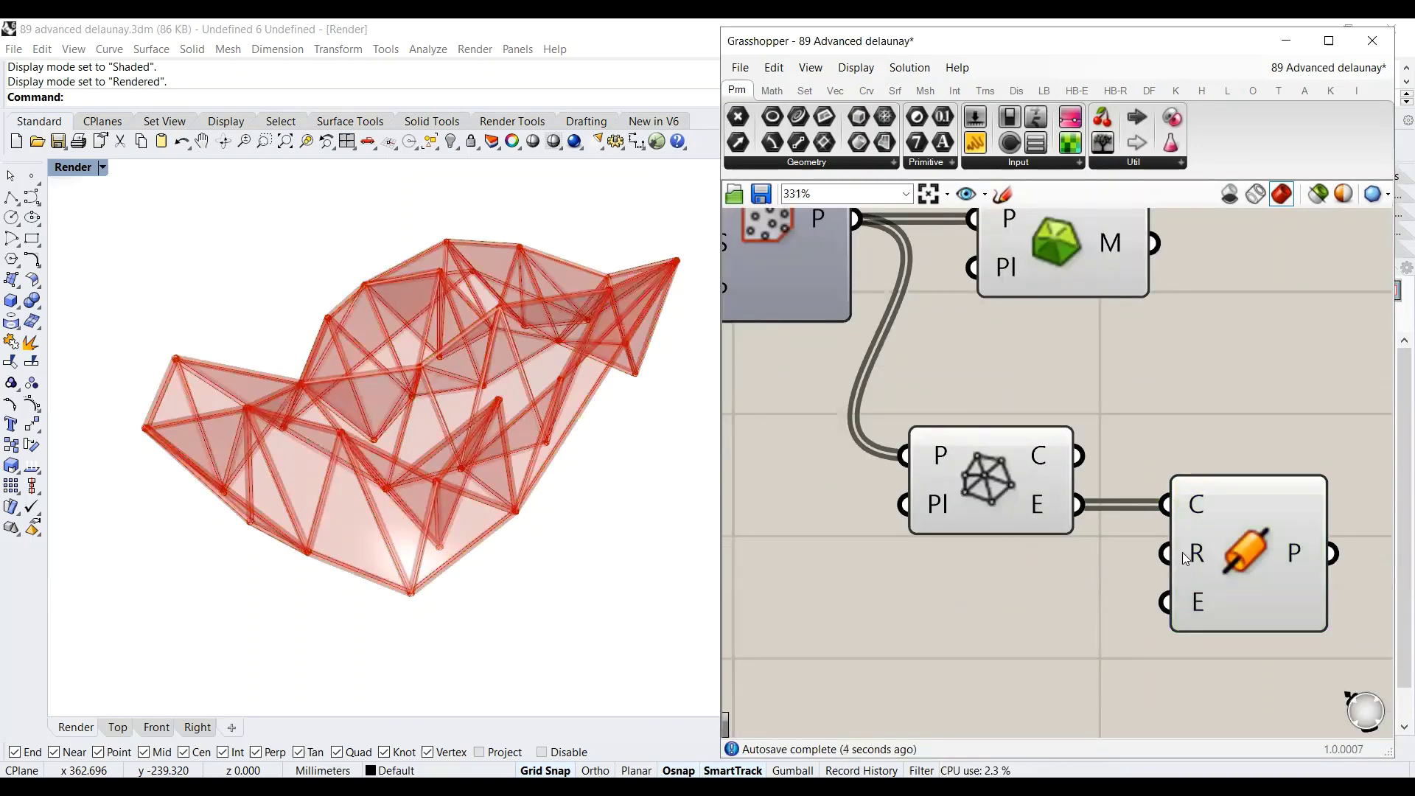
Step: Inspect the Pipe component's radius input and select the Delaunay Mesh component to see its geometry apart from the pipes
mouse_move(1197, 551)
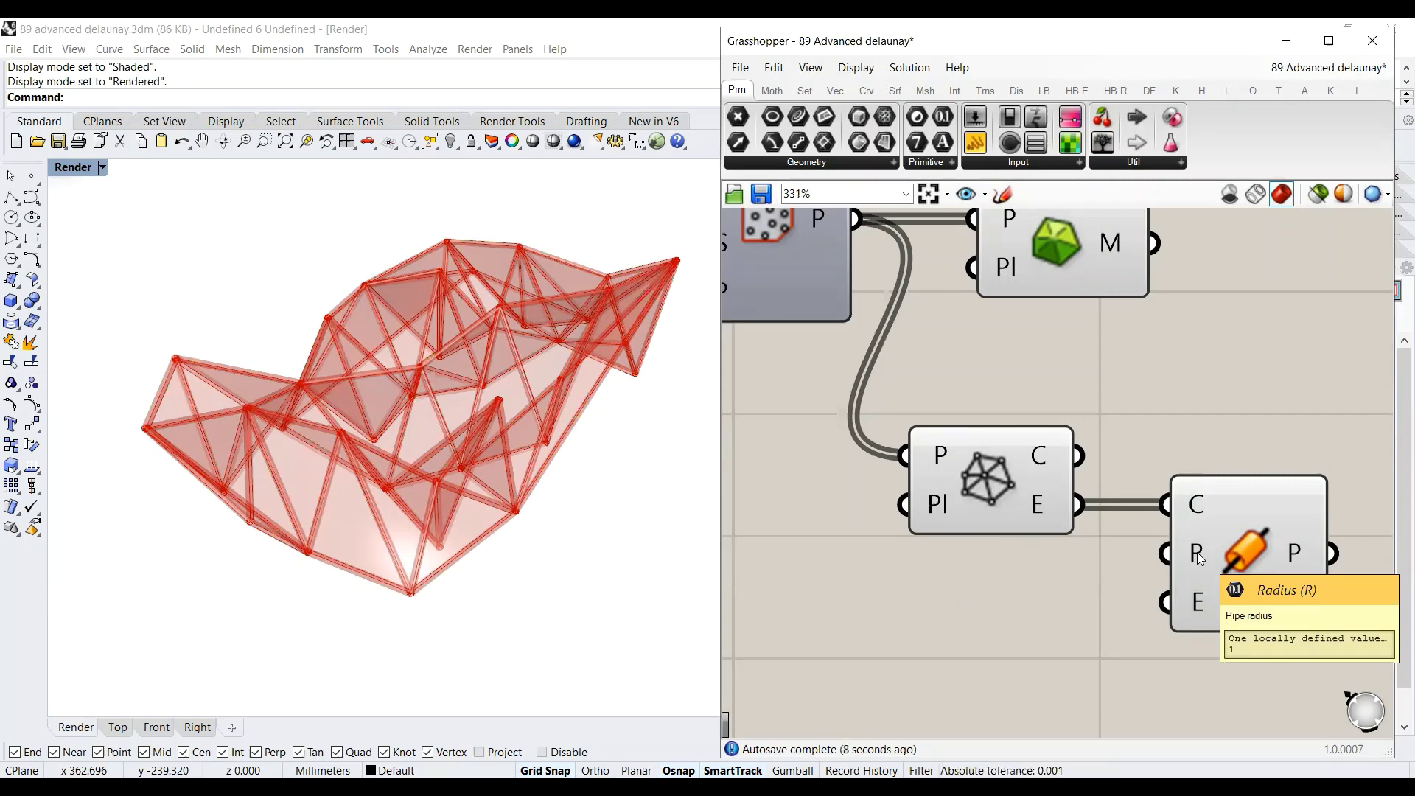
scroll(1199, 558, down, 5)
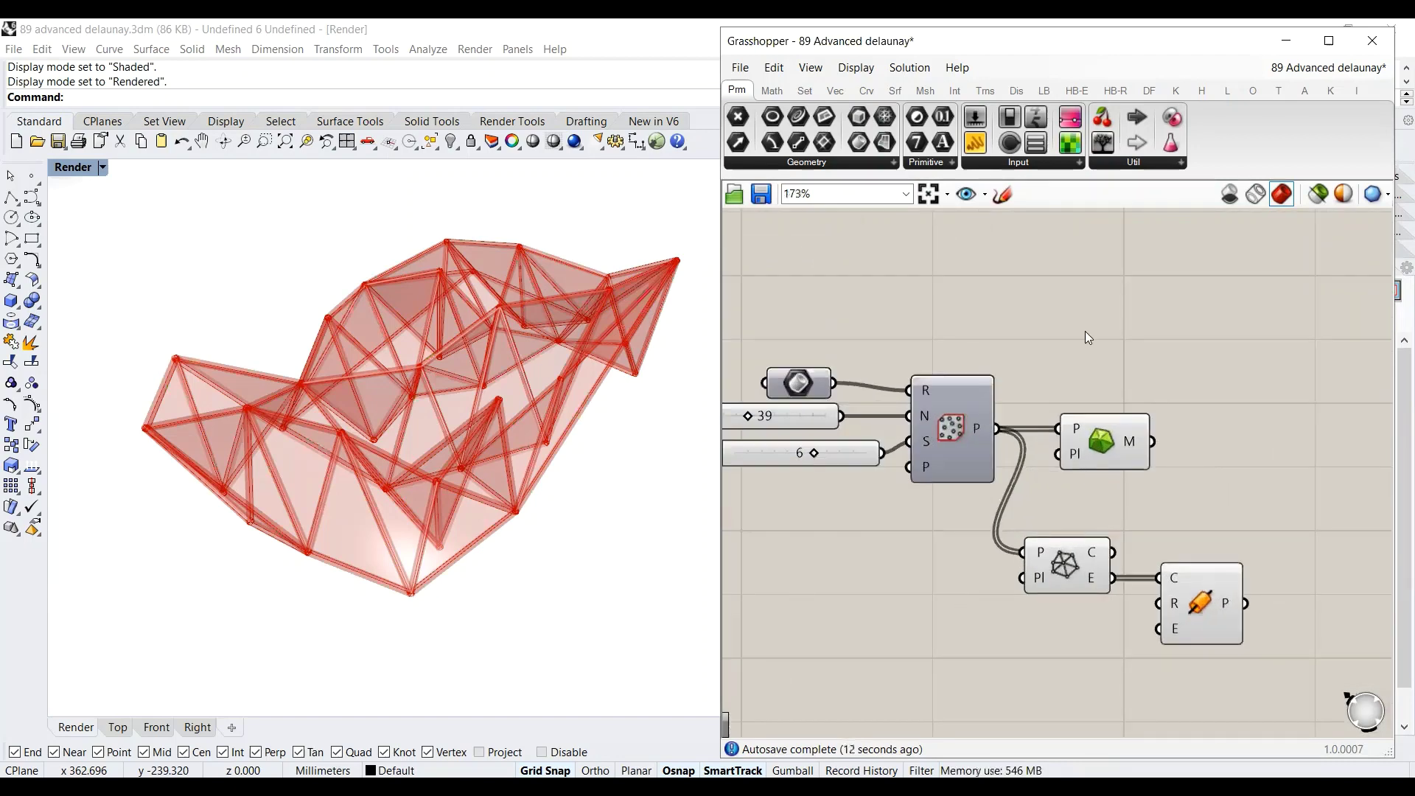
scroll(1116, 441, up, 2)
click(1079, 414)
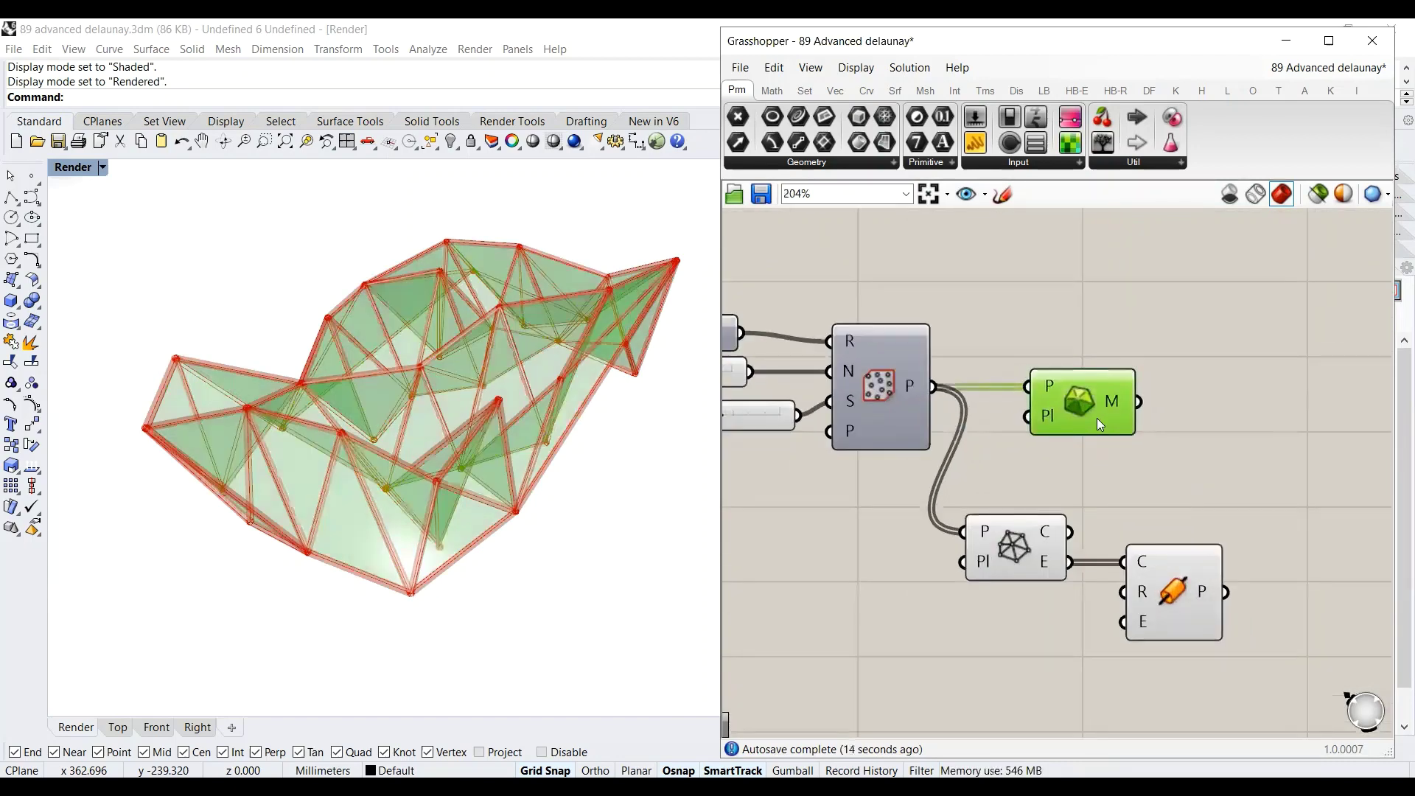
scroll(1135, 413, down, 2)
scroll(1128, 441, up, 3)
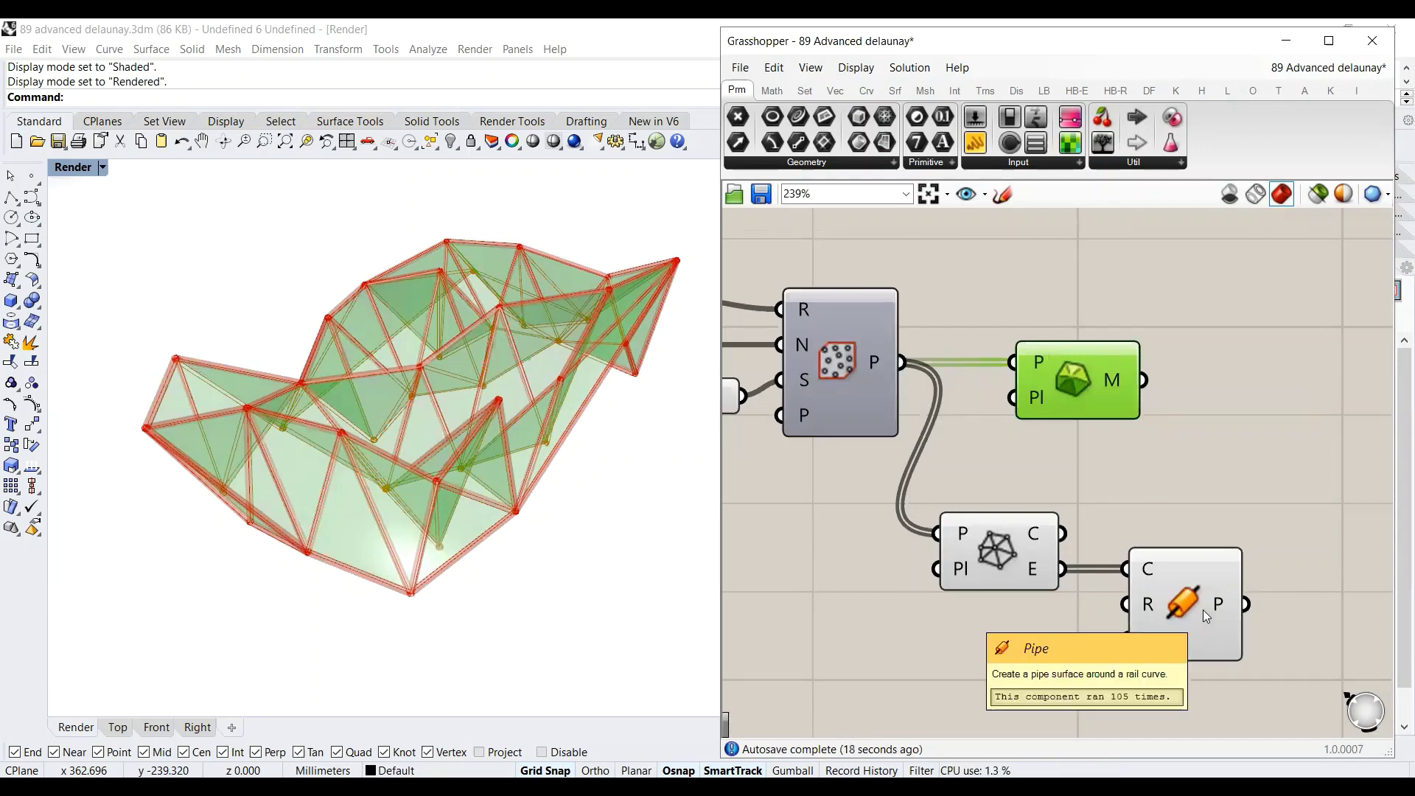
click(915, 634)
Step: Set the Count slider to 100 and the Seed slider to 9 for the Populate 3D points
scroll(899, 516, down, 5)
scroll(884, 454, up, 3)
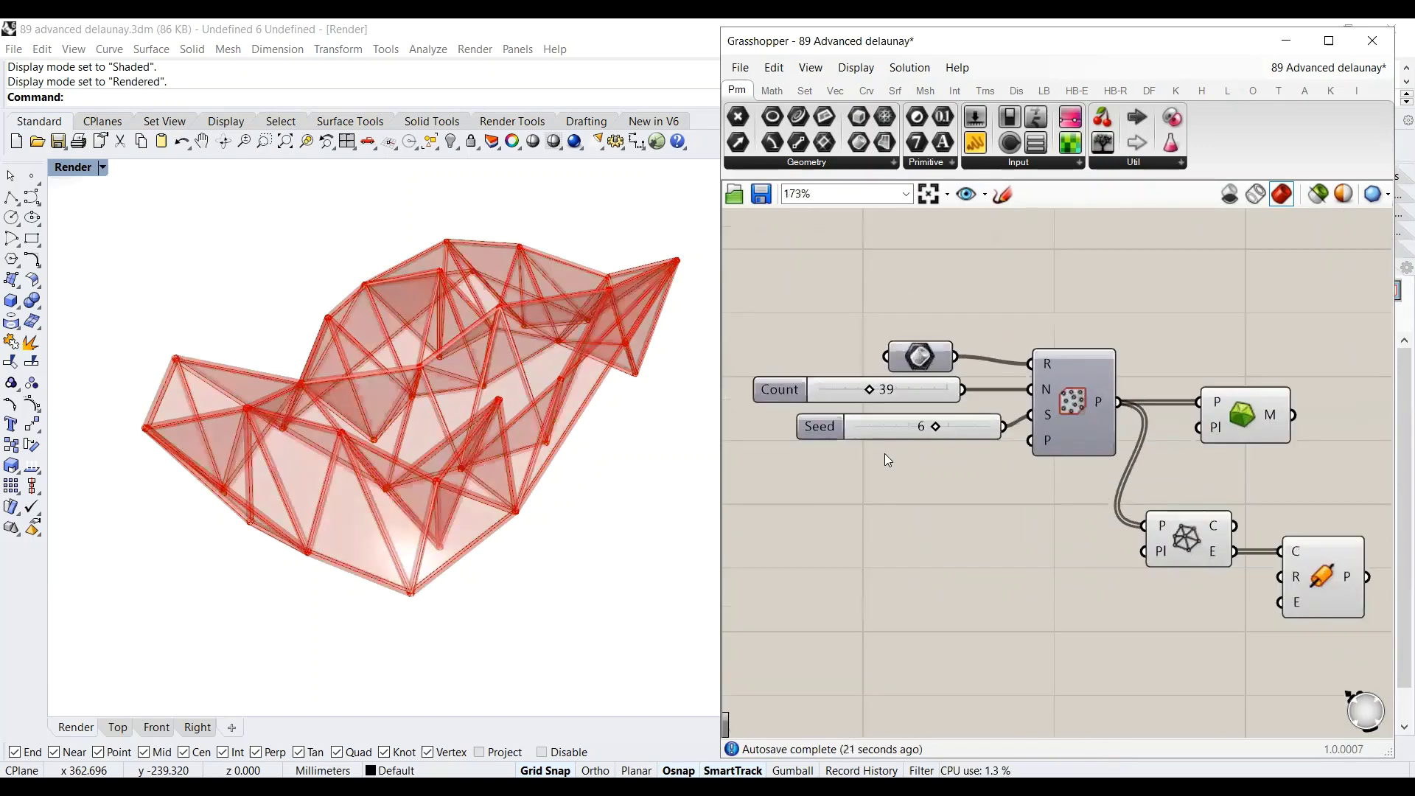
scroll(884, 453, up, 1)
drag(868, 376, 981, 375)
drag(945, 420, 991, 421)
drag(902, 426, 992, 424)
drag(903, 414, 842, 413)
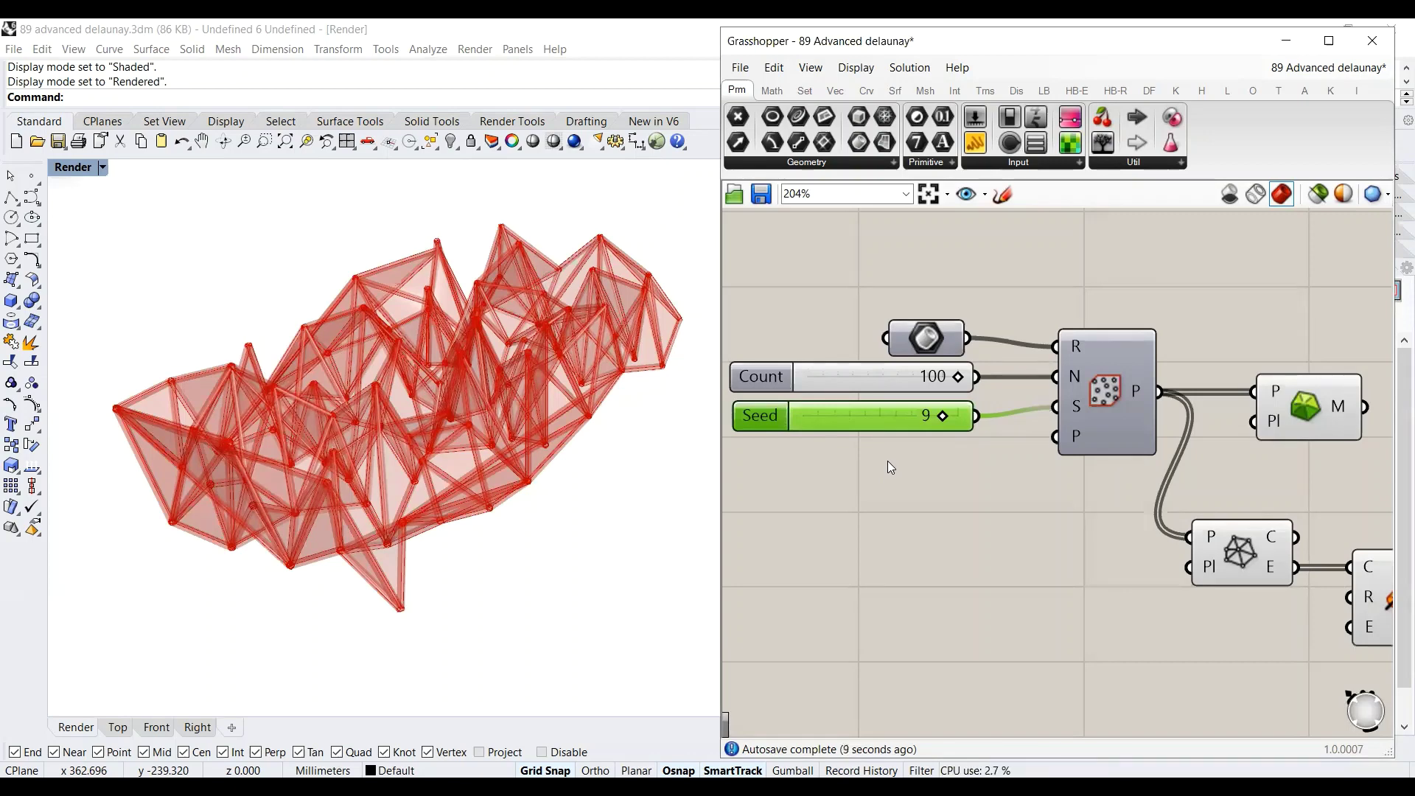
Step: Add a Colour Swatch component to the canvas between the Delaunay Mesh and Pipe components
scroll(888, 462, down, 5)
scroll(1041, 454, up, 4)
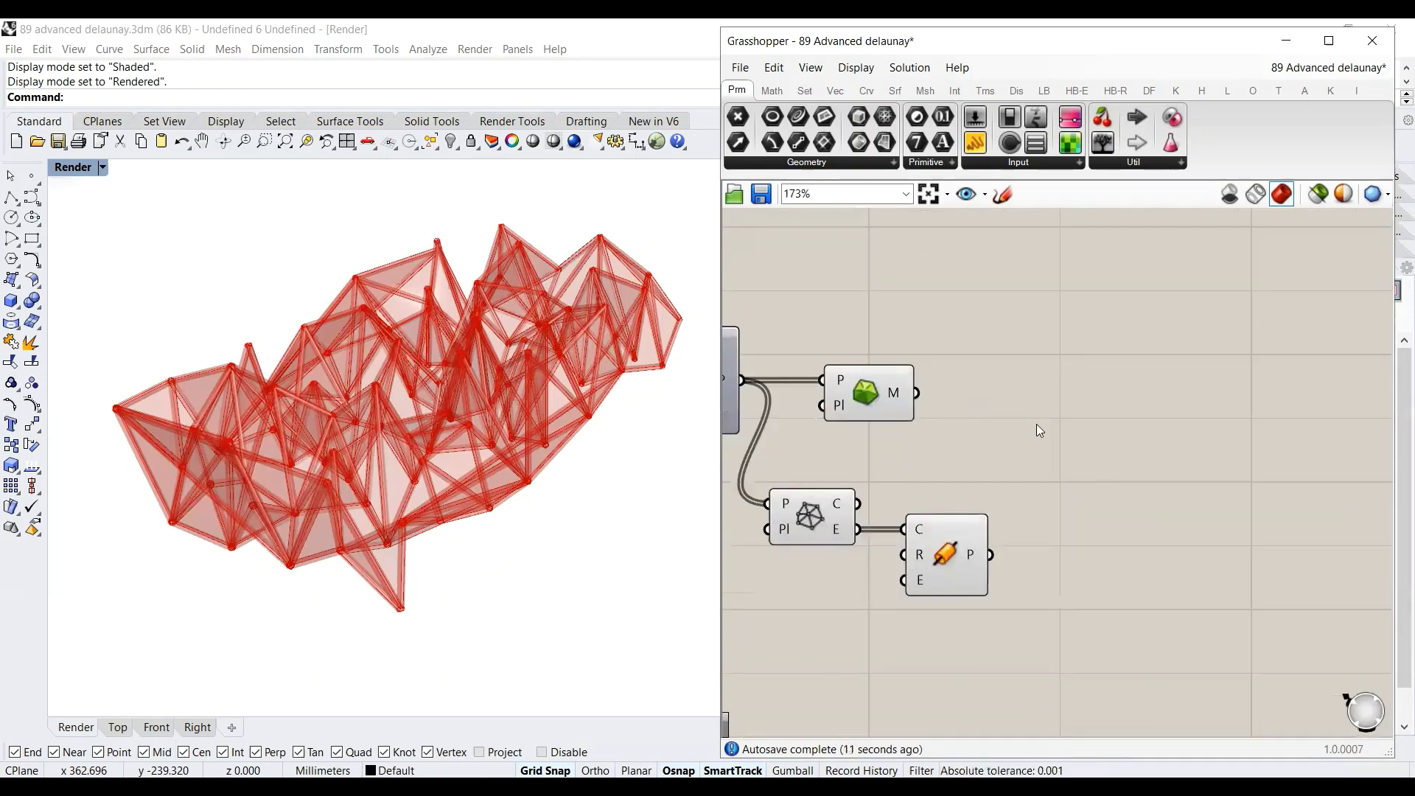
double_click(1037, 425)
text(colo)
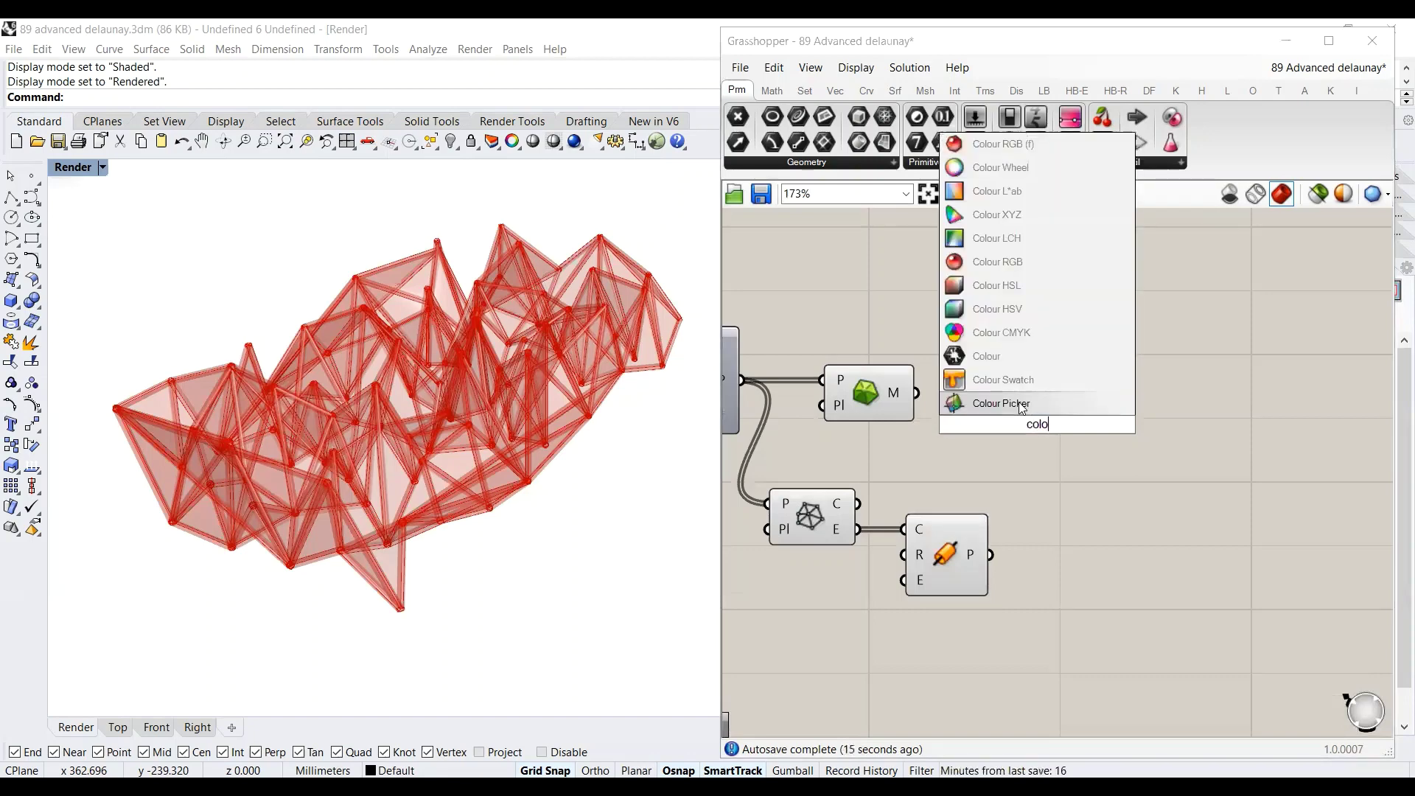
click(1003, 379)
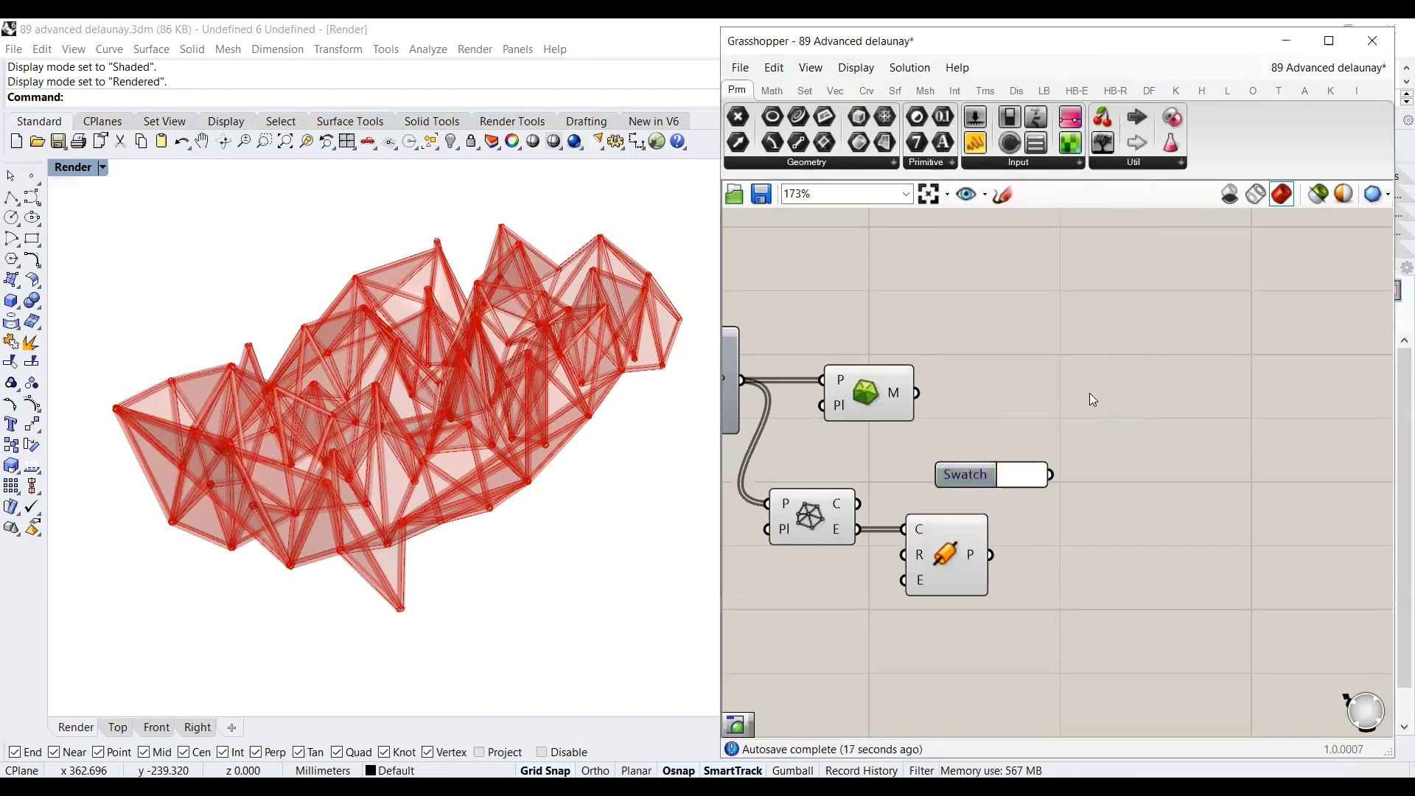
Step: Add a Custom Preview component and connect the Delaunay Mesh output to its geometry input
double_click(1092, 399)
text(cust)
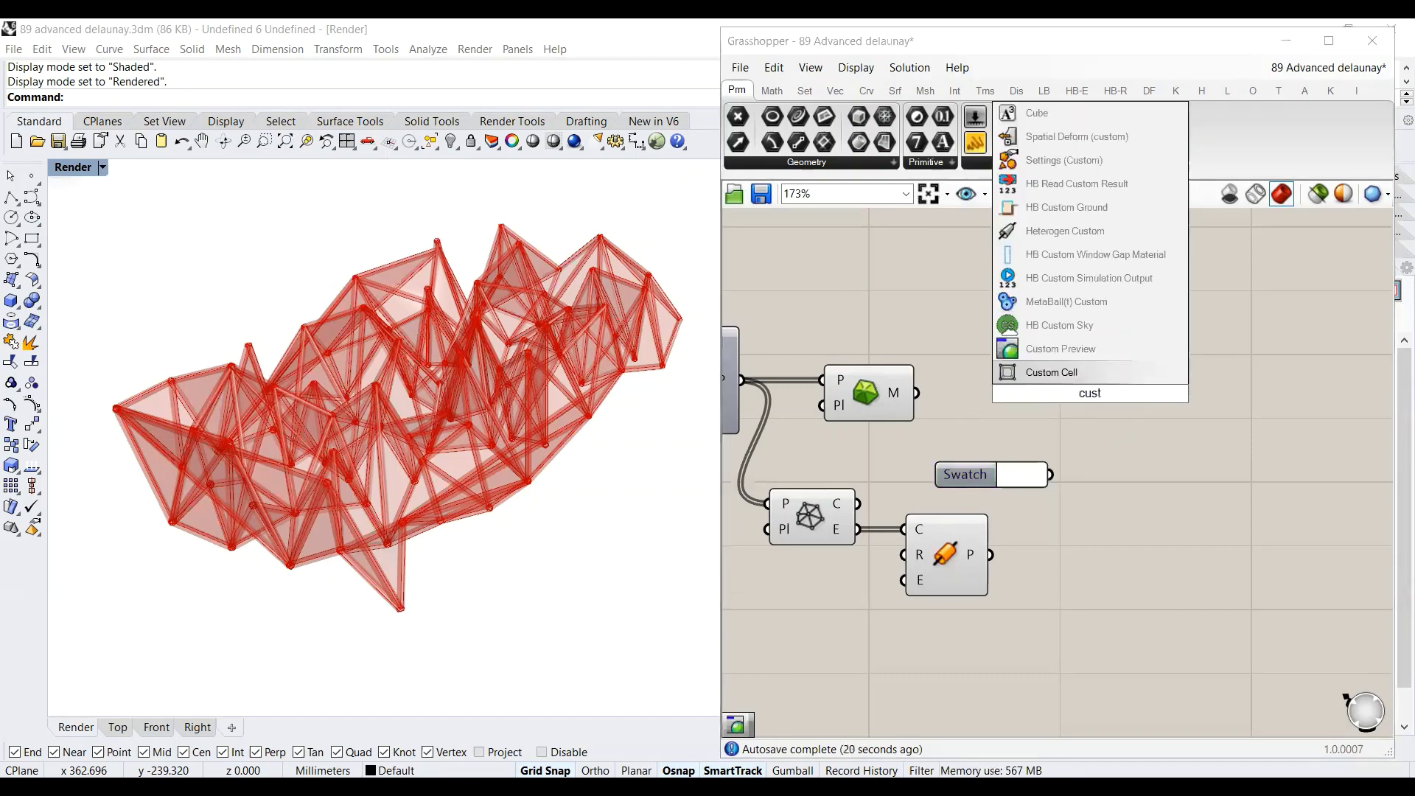
click(1061, 349)
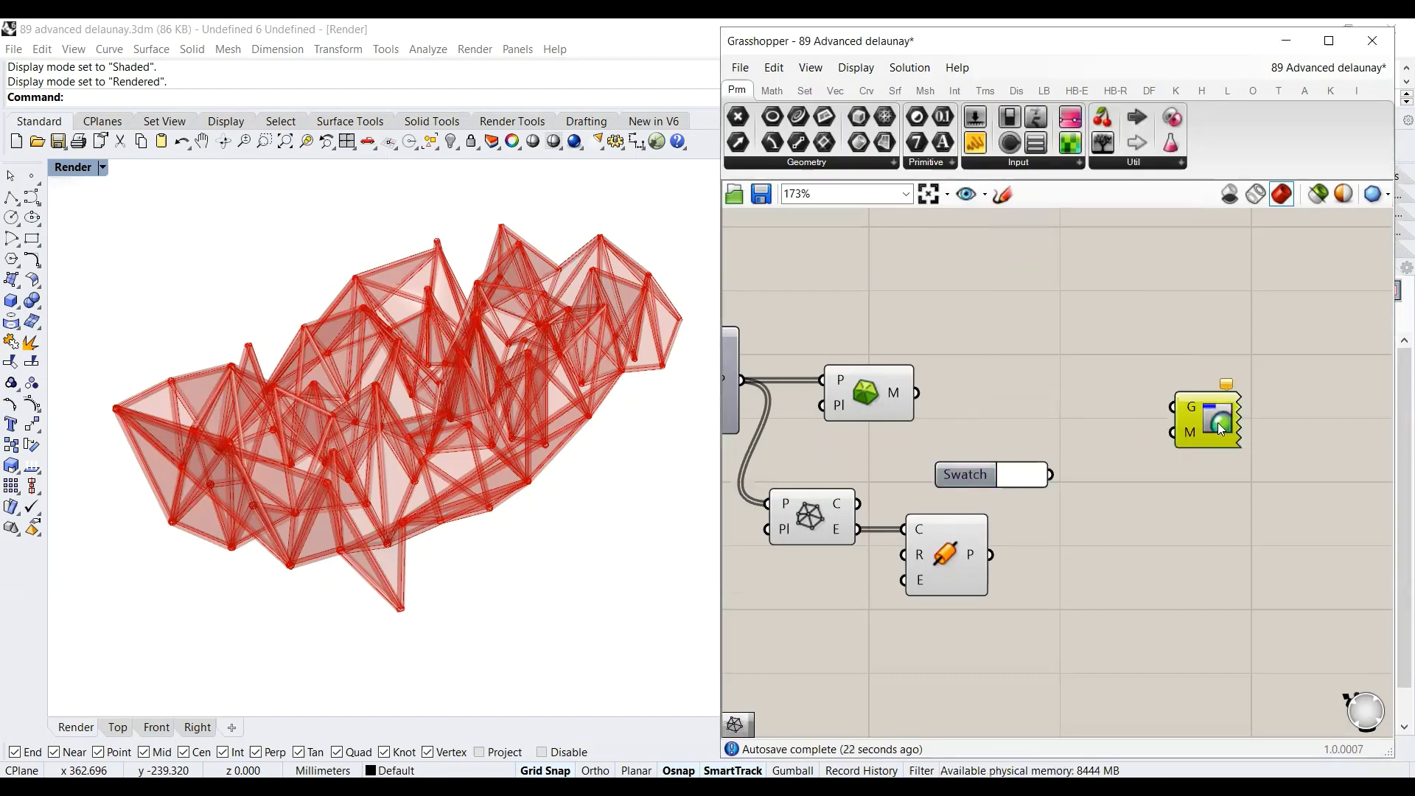
drag(916, 393, 1163, 410)
Step: Move the swatch up near the Delaunay Mesh and set its colour to light blue with hue 199° and saturation 63
click(982, 461)
drag(982, 461, 1001, 425)
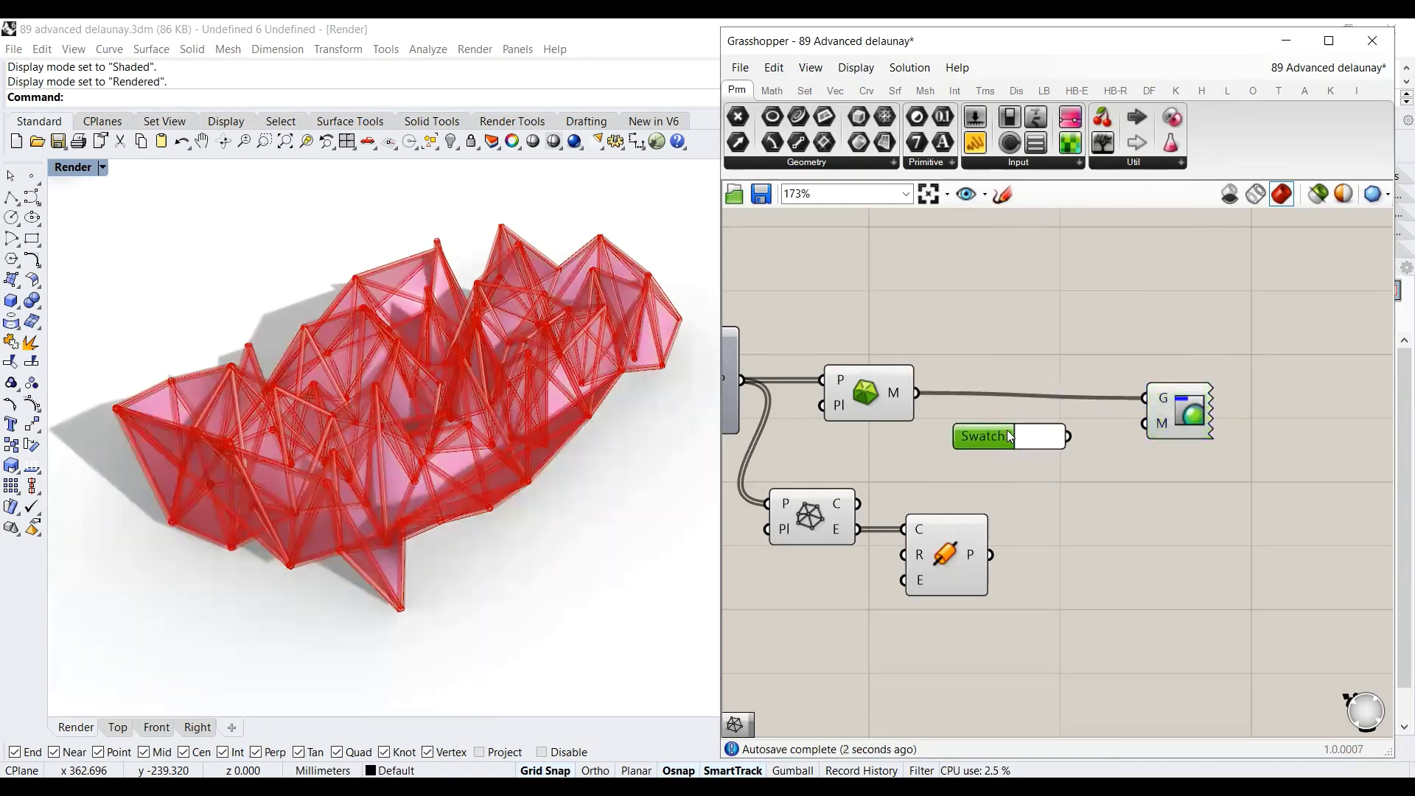
click(1043, 436)
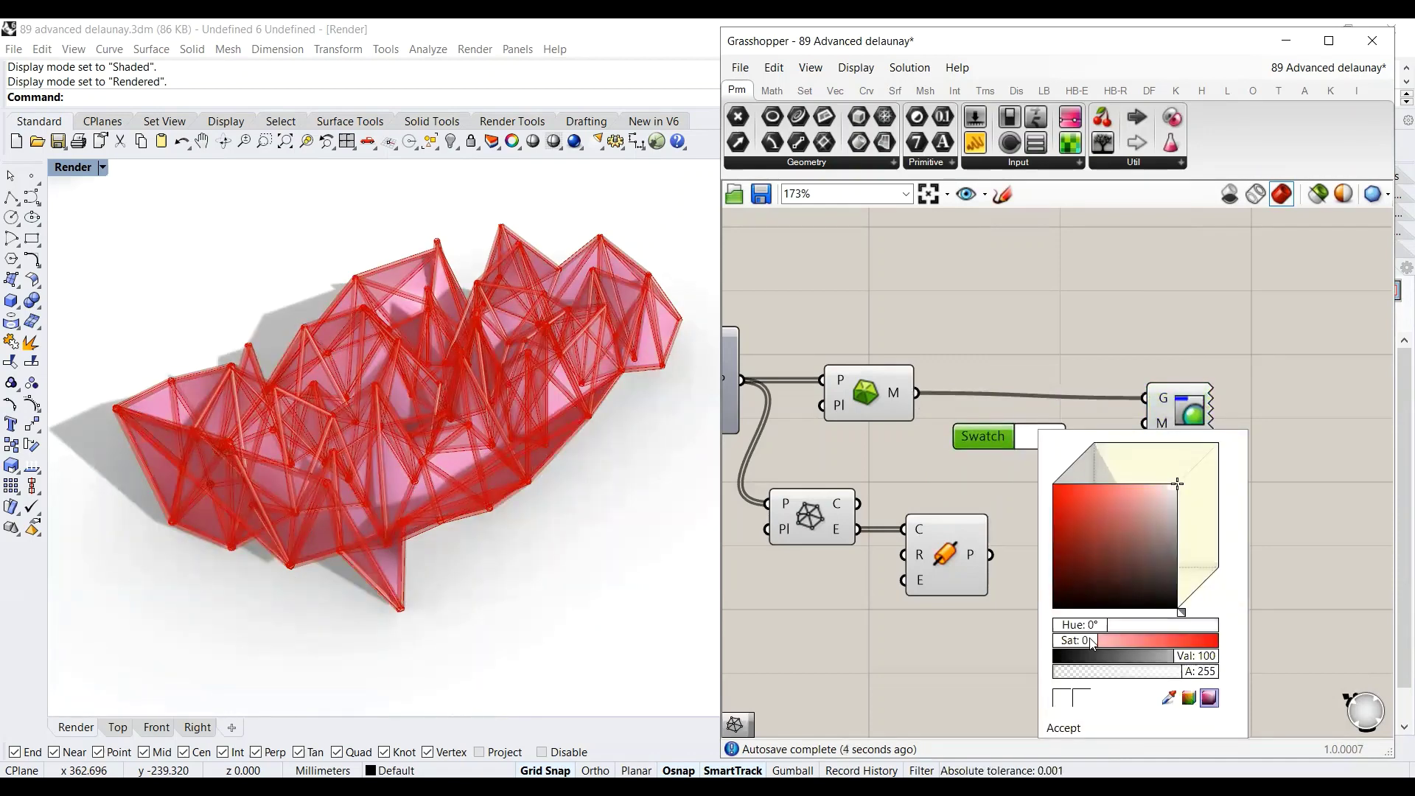
drag(1092, 642, 1157, 634)
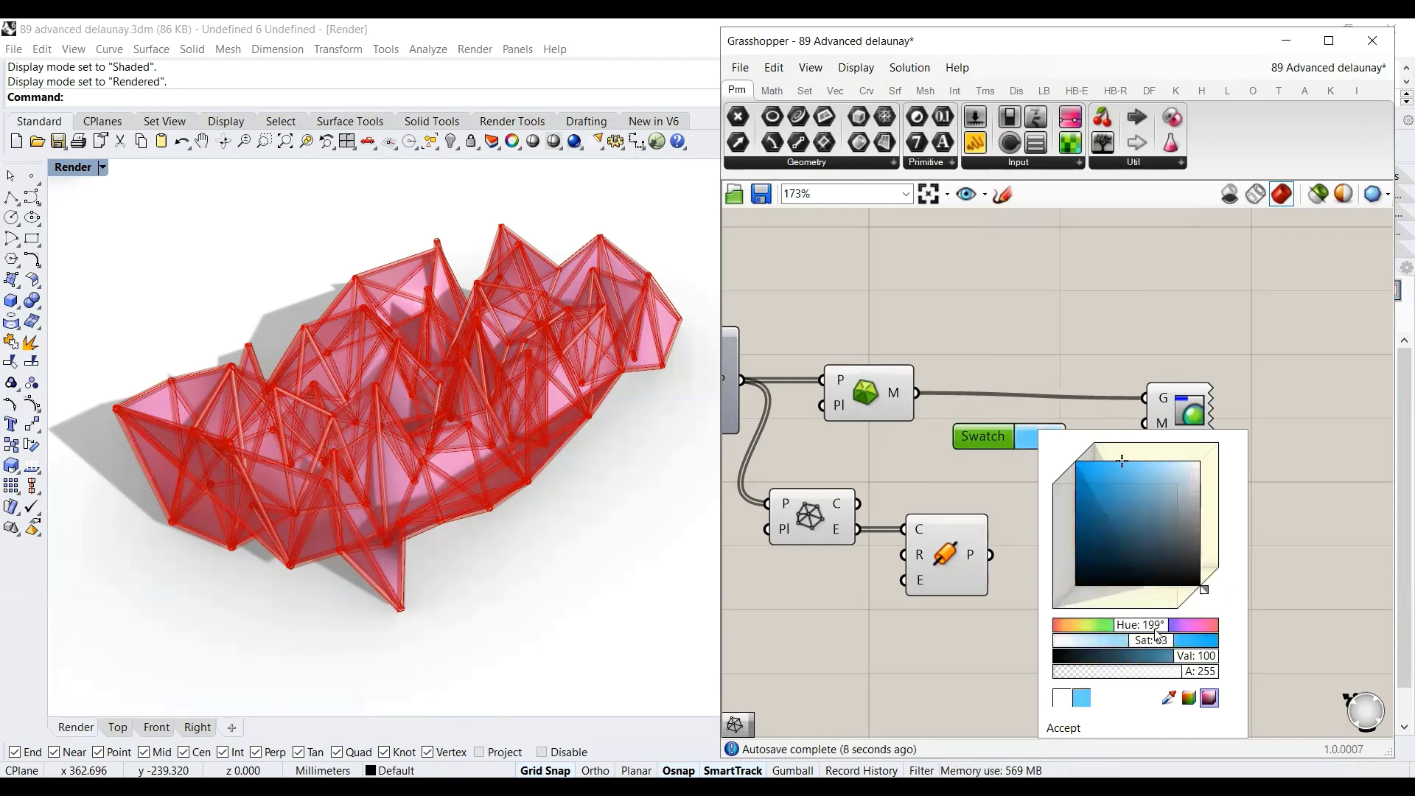
click(1004, 507)
Step: Duplicate the blue swatch directly below it and set the copy to pink with hue 326°
alt+drag(990, 432, 986, 462)
click(1050, 464)
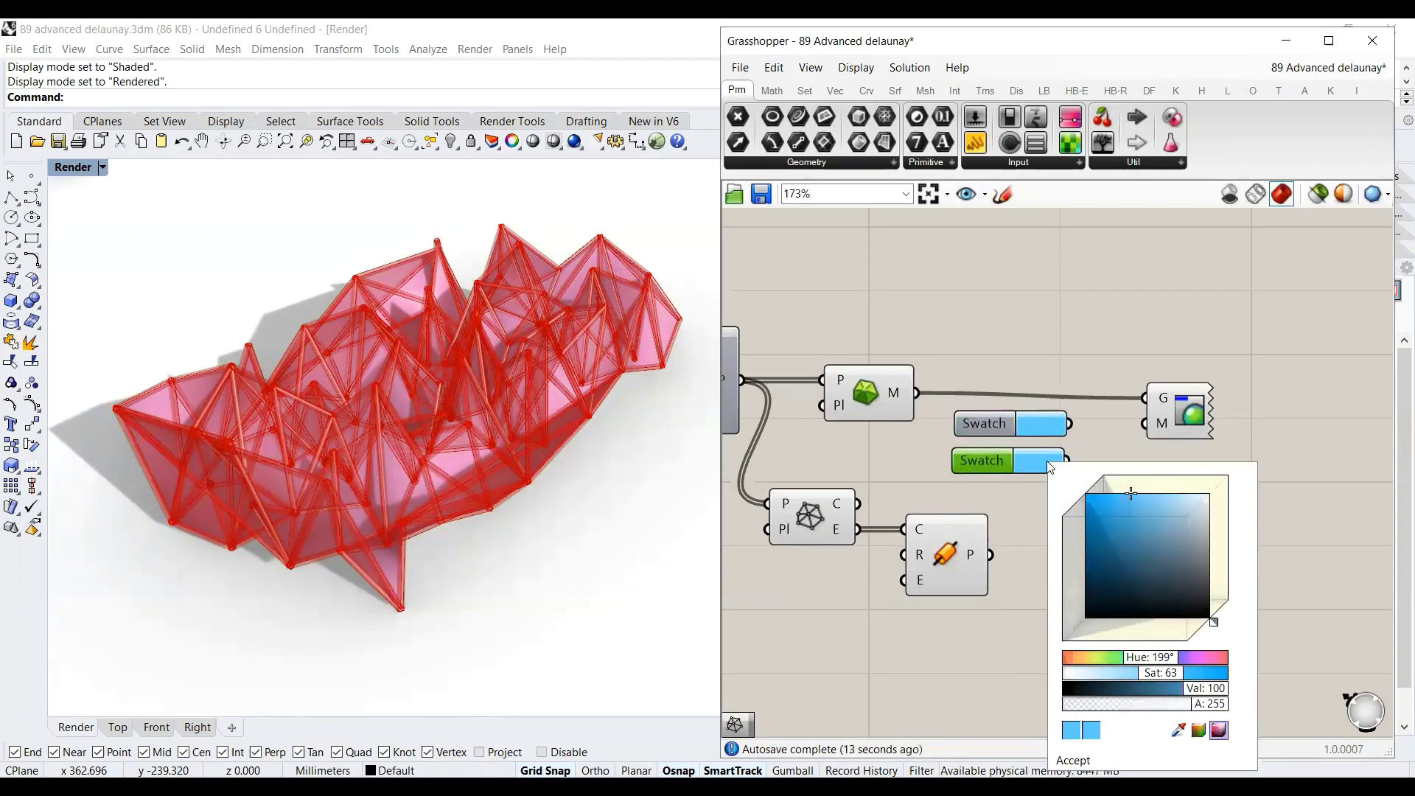
drag(1158, 661, 1196, 665)
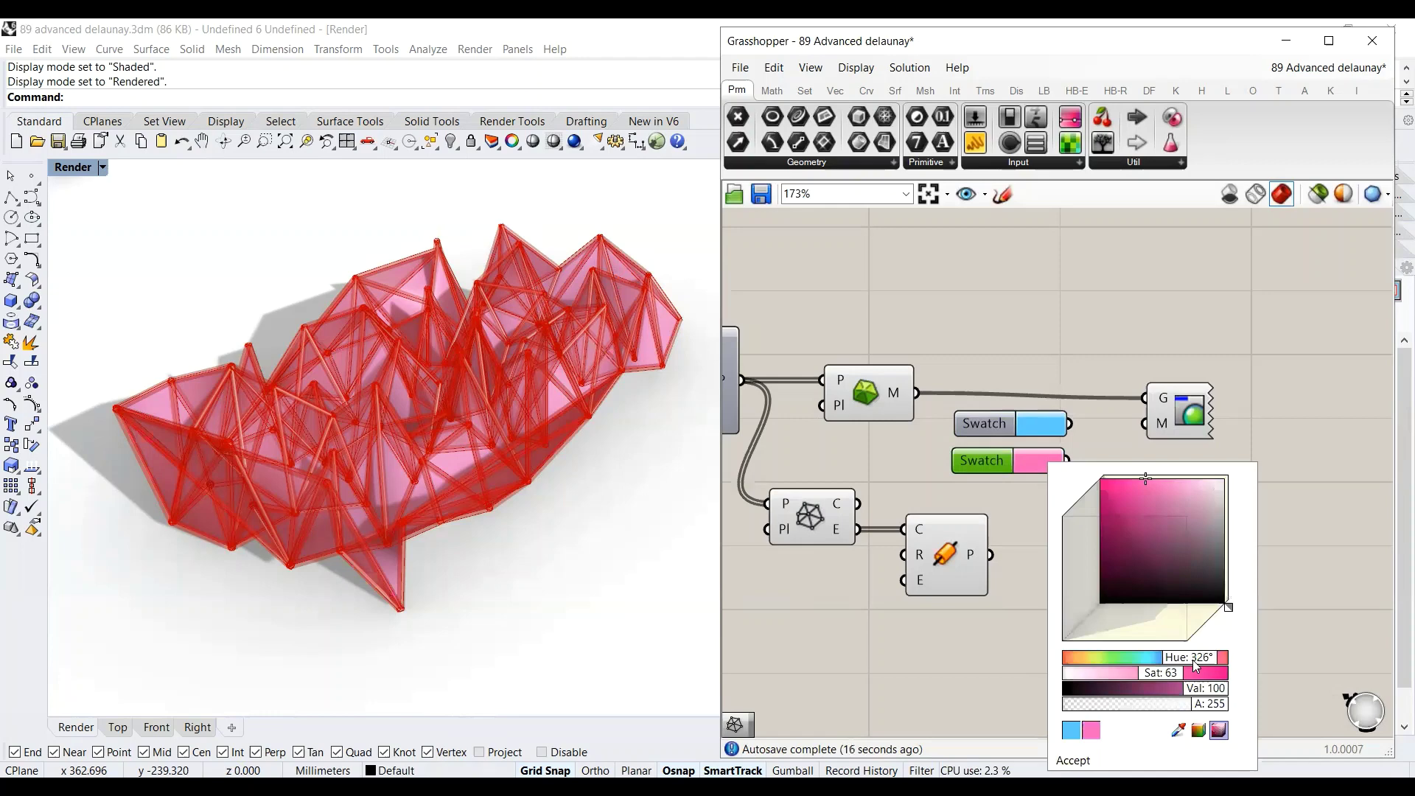
click(991, 511)
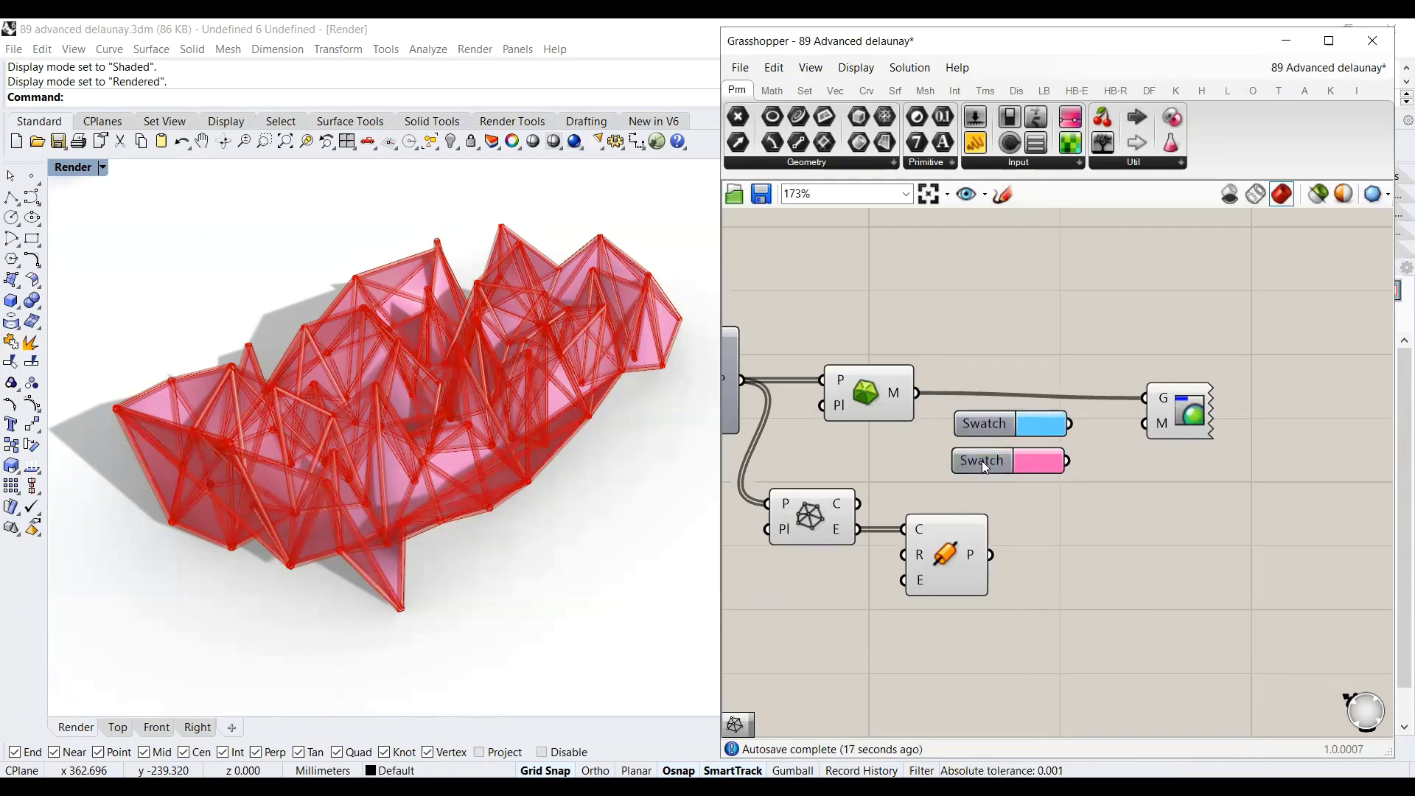
Step: Make a light green copy of the pink swatch with hue 98° and move all three swatches higher on the canvas
alt+drag(982, 462, 984, 498)
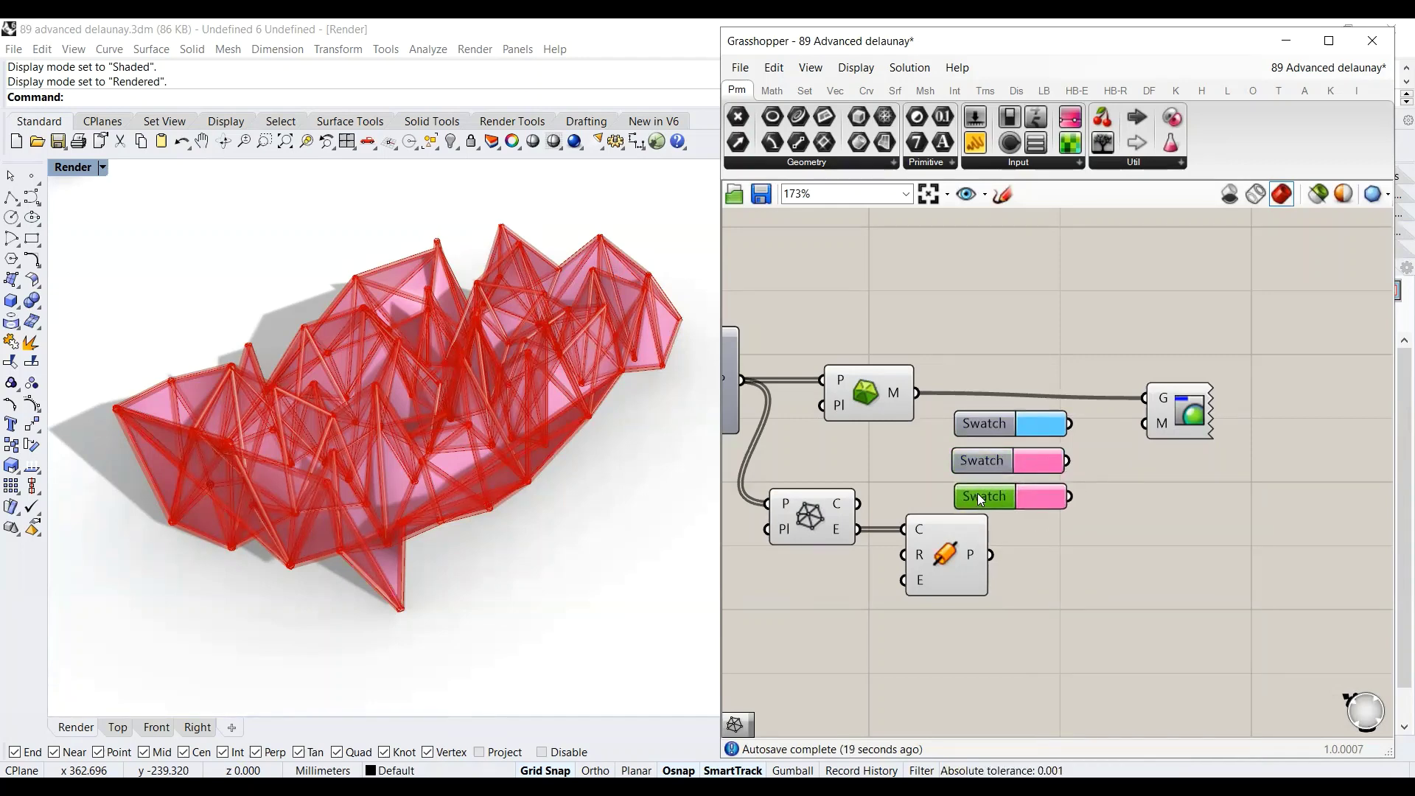
click(1040, 502)
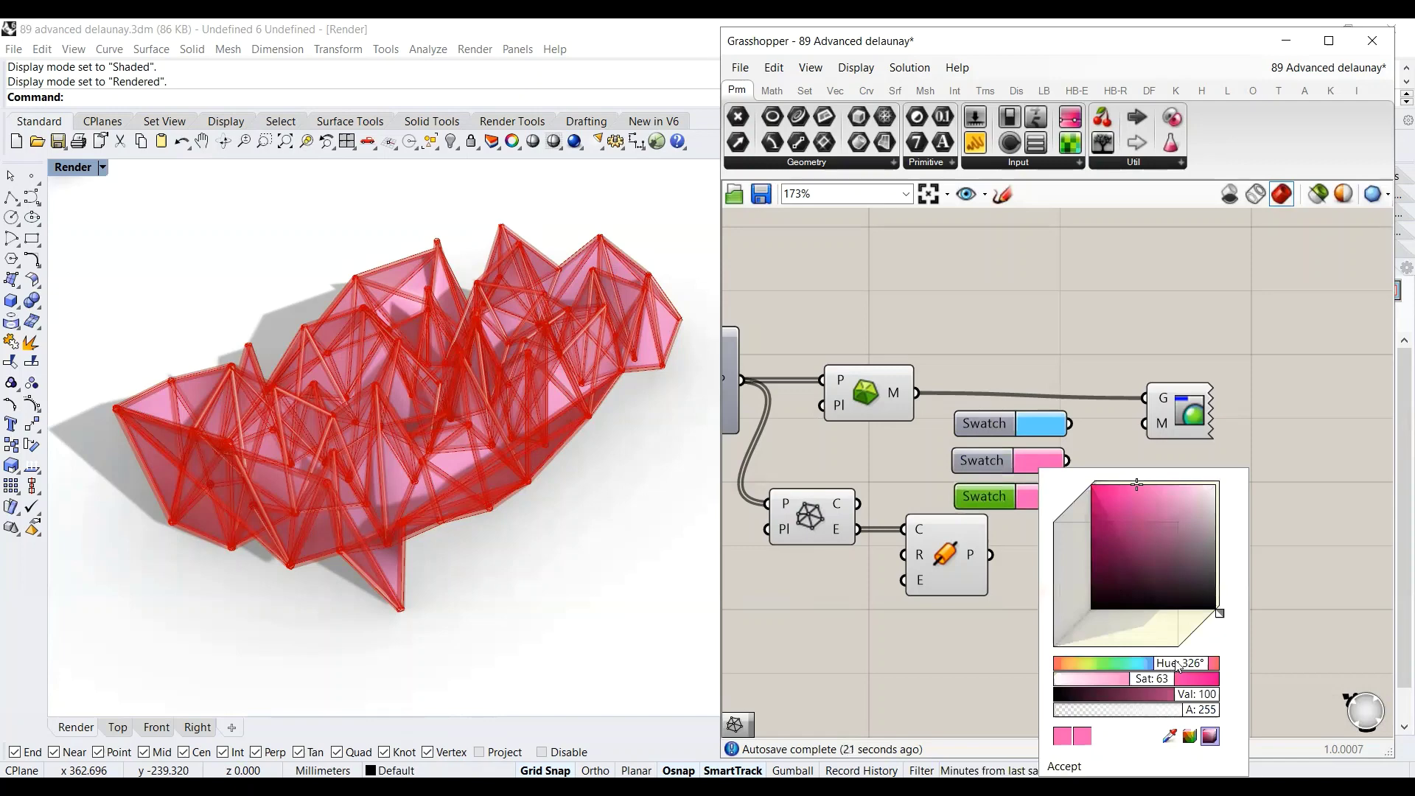
drag(1178, 666, 1095, 662)
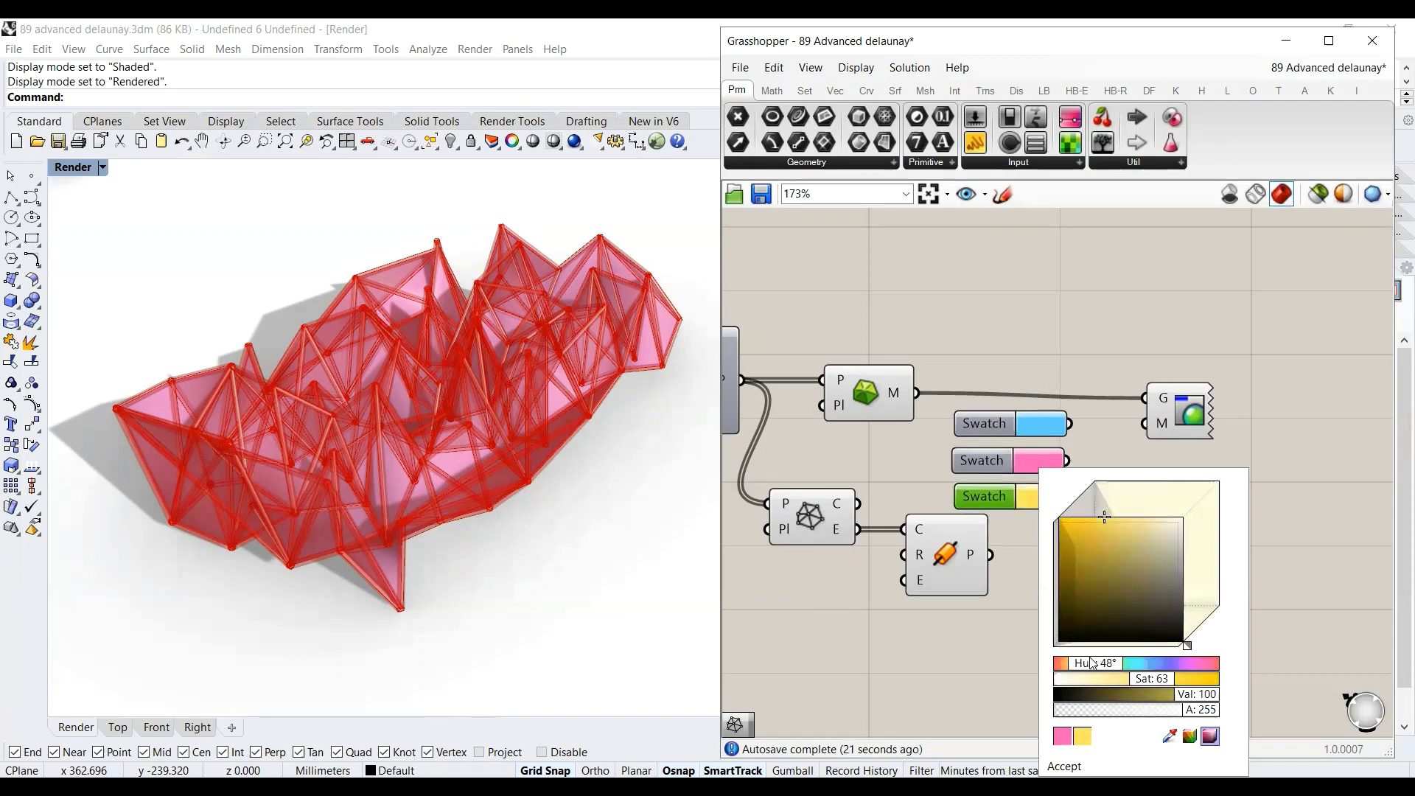
drag(1092, 662, 1107, 666)
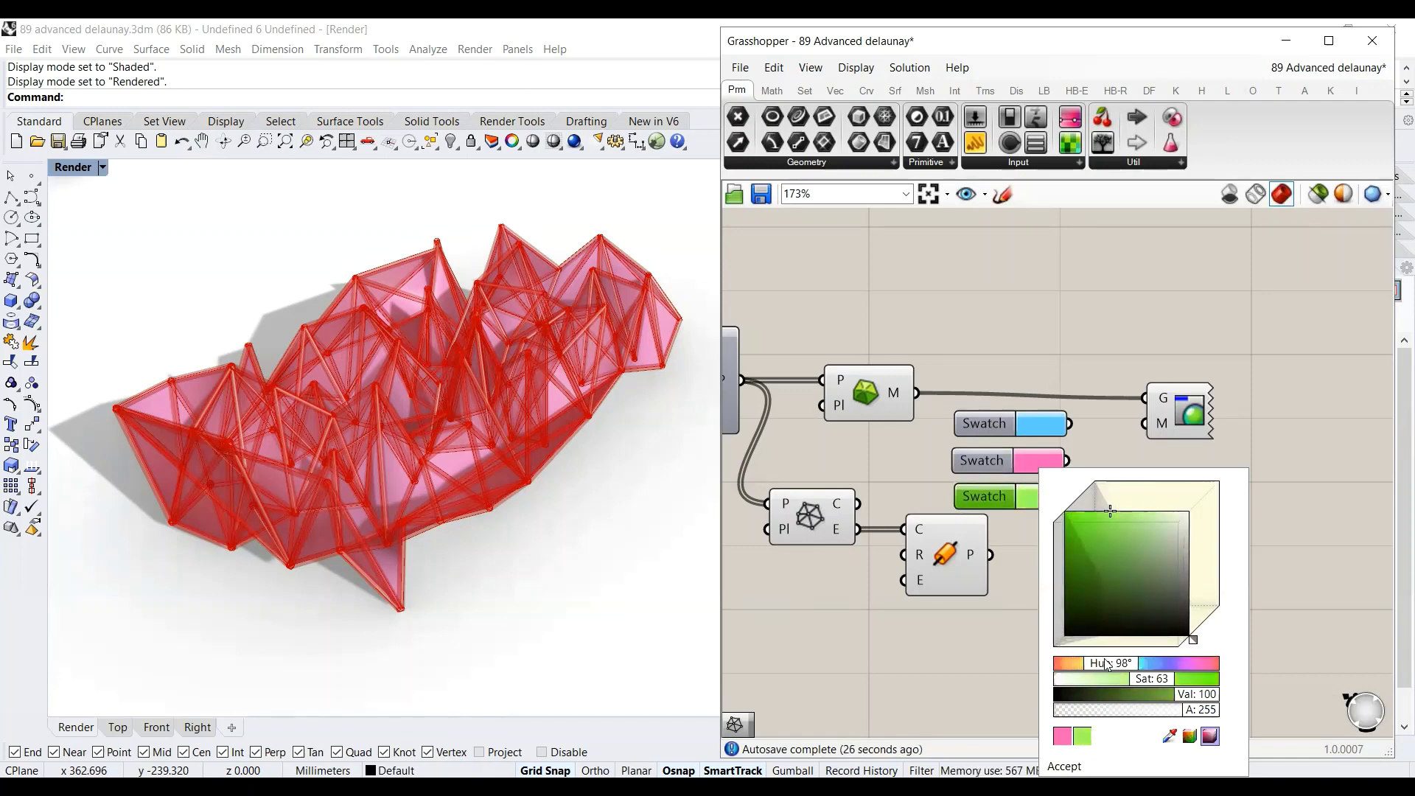
drag(1062, 533, 1001, 320)
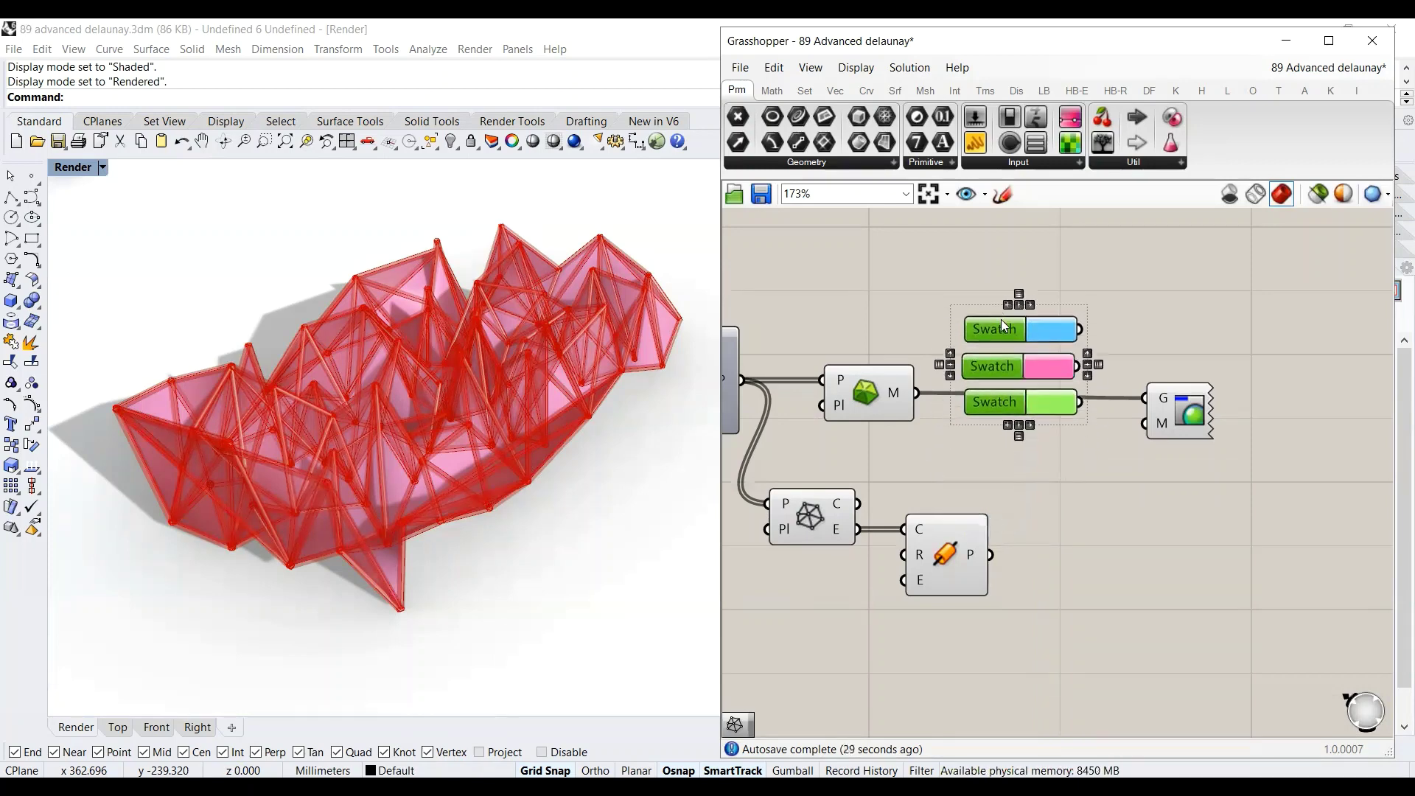
Step: Duplicate the green swatch directly below it and change the copy's hue to yellow
click(991, 417)
alt+drag(994, 405, 1053, 435)
click(1053, 430)
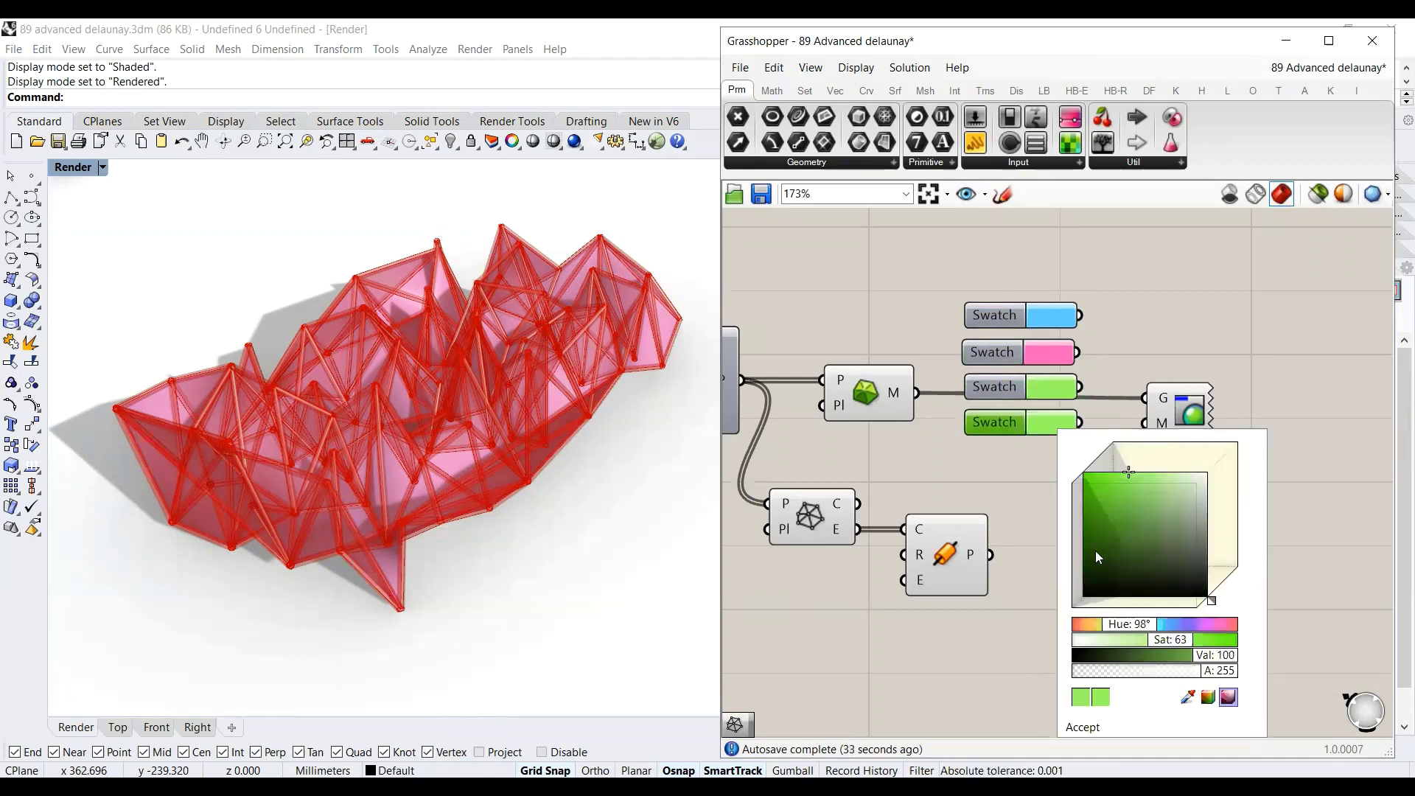
drag(1126, 627, 1110, 632)
Step: Align the four colour swatches along their left edges
drag(955, 267, 1106, 481)
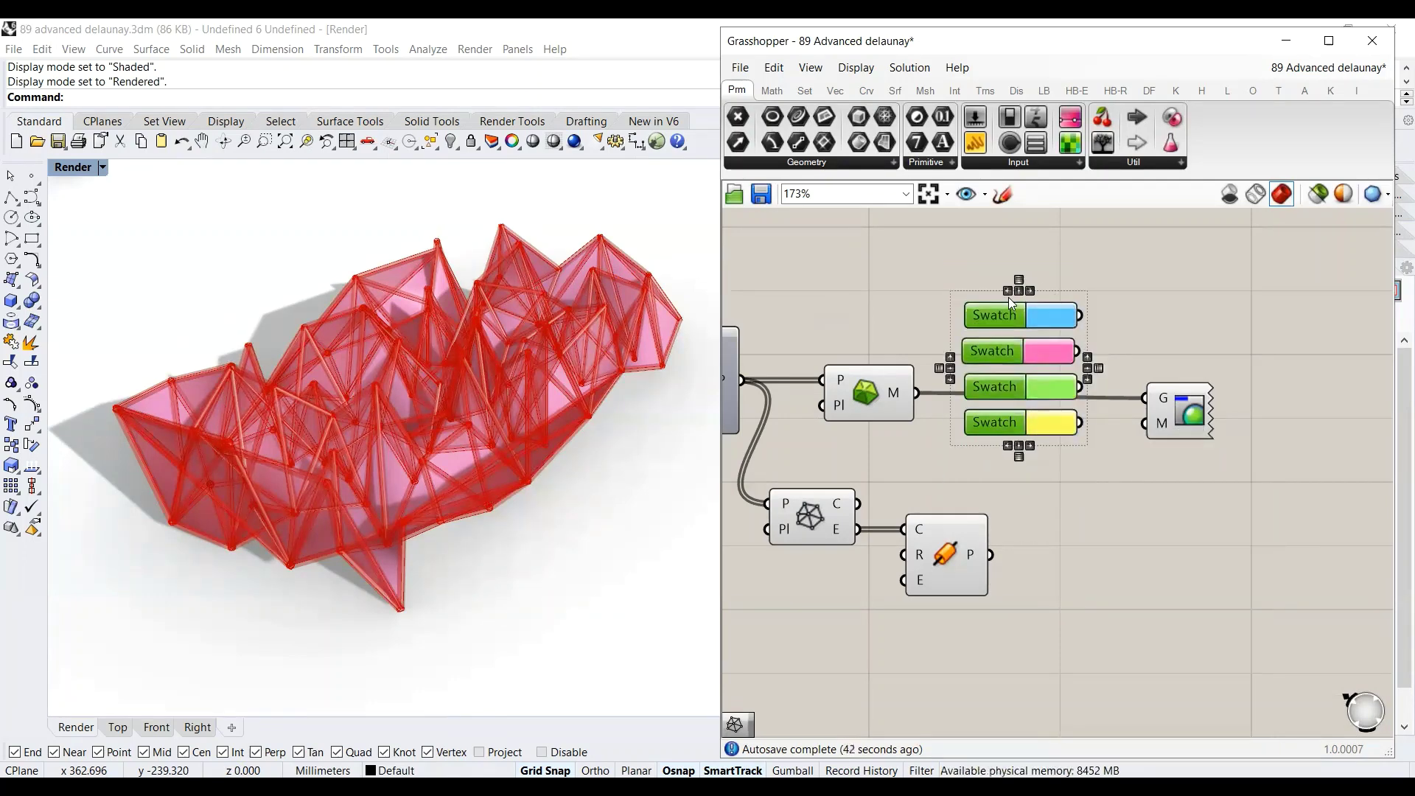
click(1007, 292)
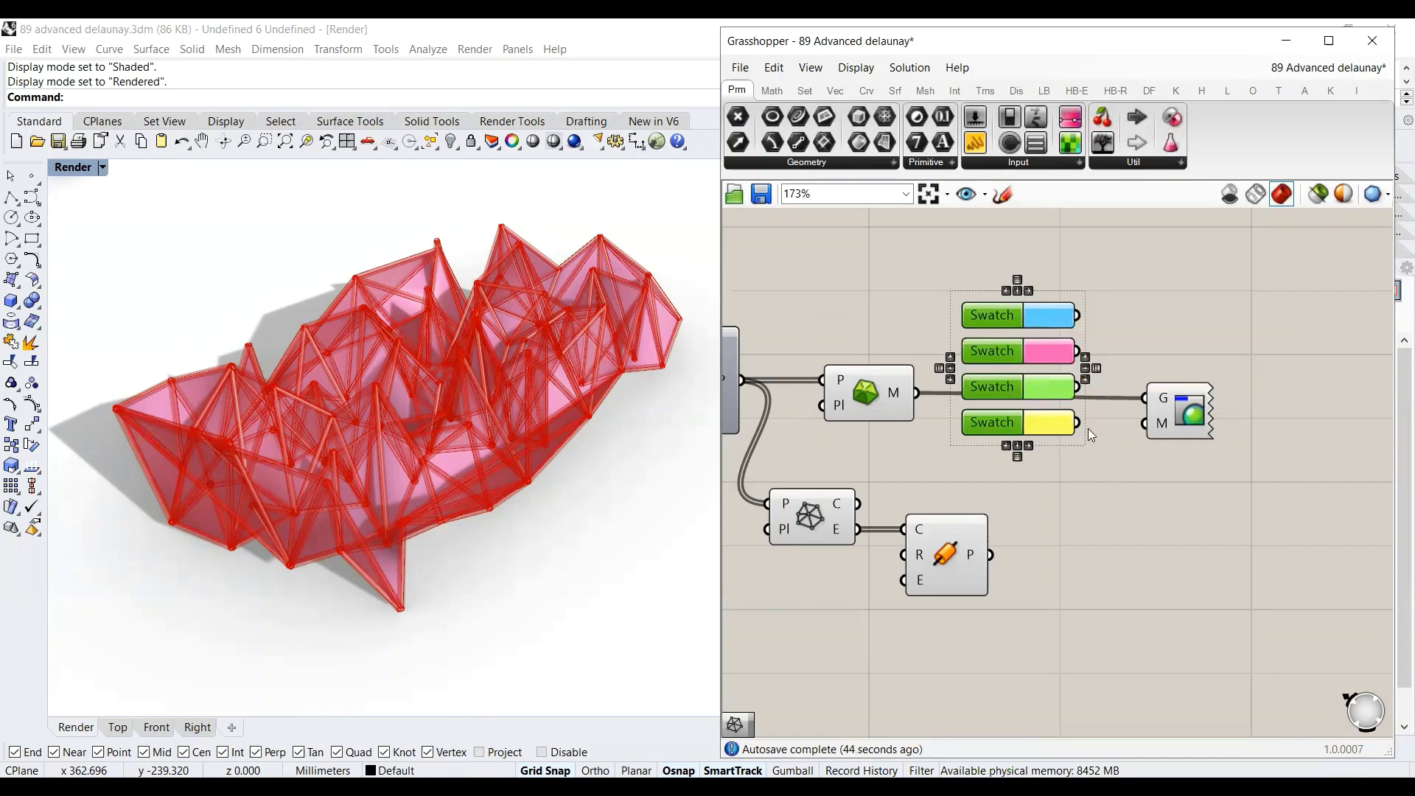
click(1180, 306)
Step: Add a List Item component and connect the blue, pink, green and yellow swatches in order to its list input
double_click(1181, 306)
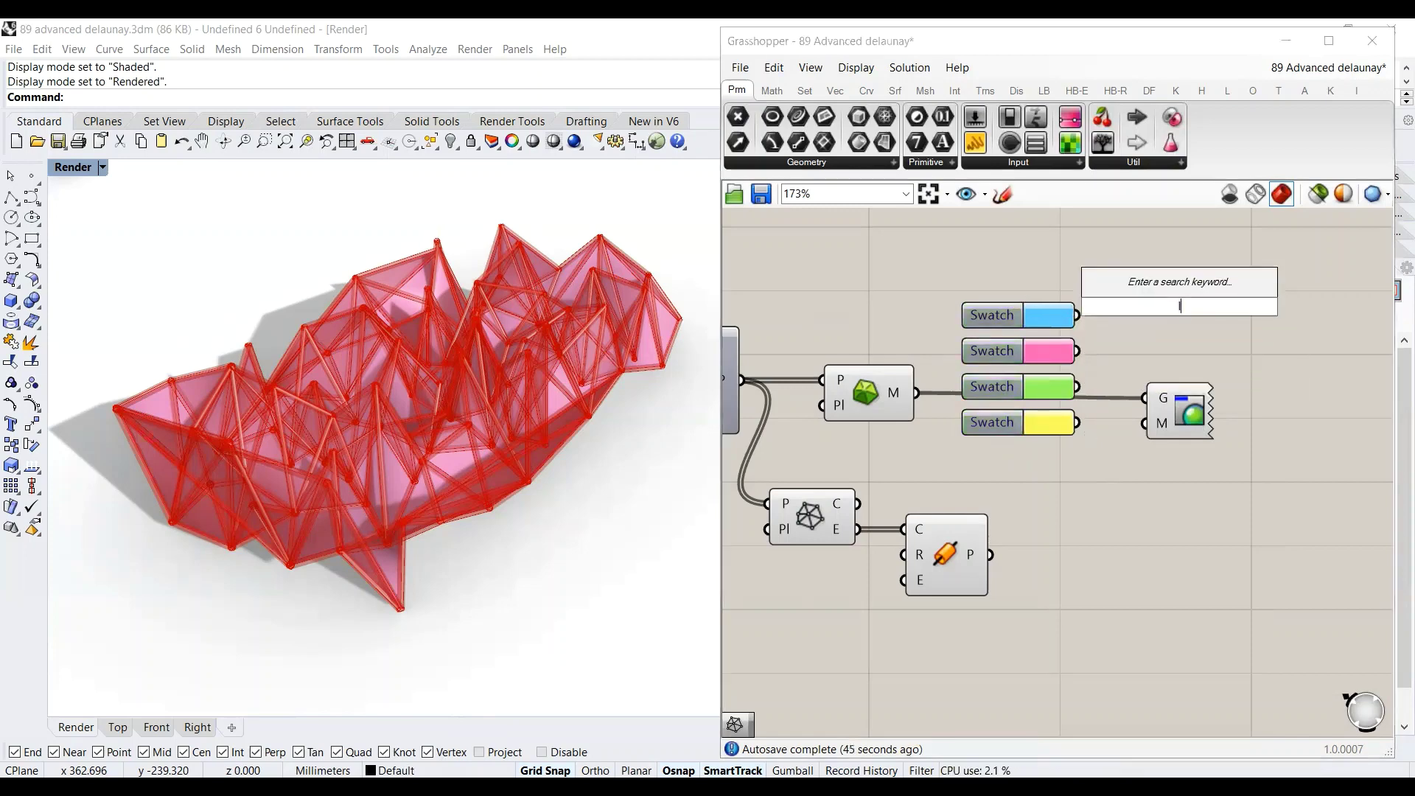
text(list item)
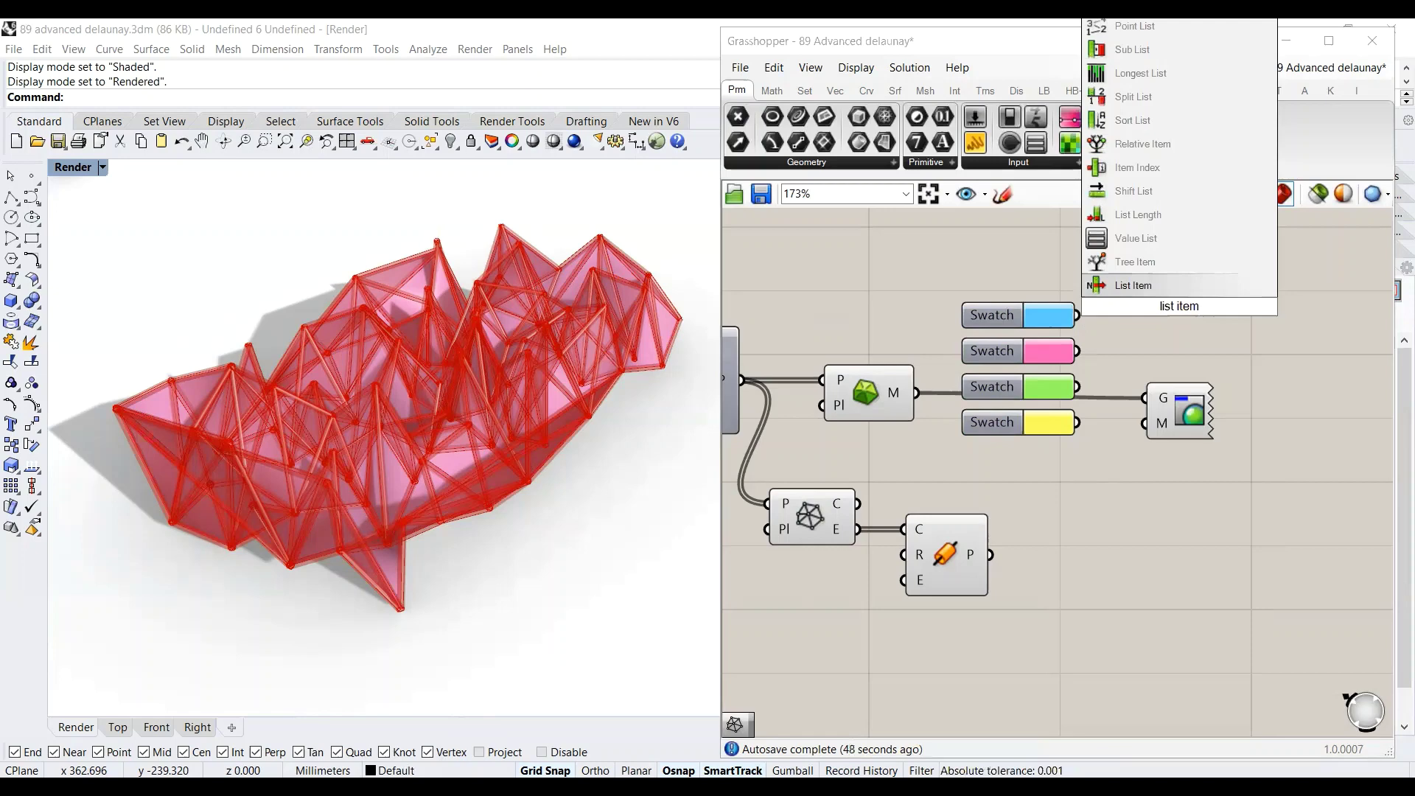
click(1209, 285)
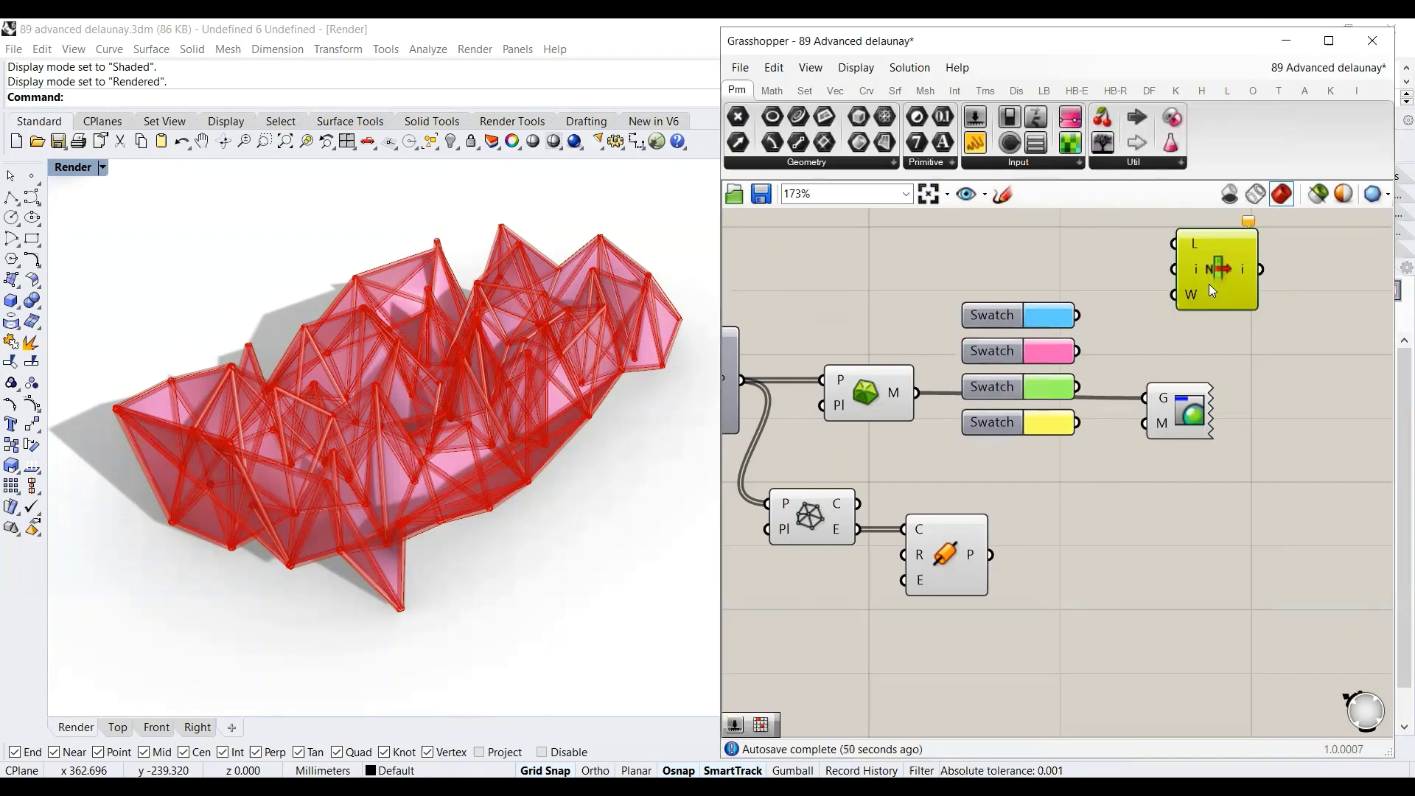
mouse_move(1175, 244)
mouse_down()
mouse_move(1079, 316)
mouse_move(1174, 244)
mouse_up()
shift+drag(1077, 388, 1174, 244)
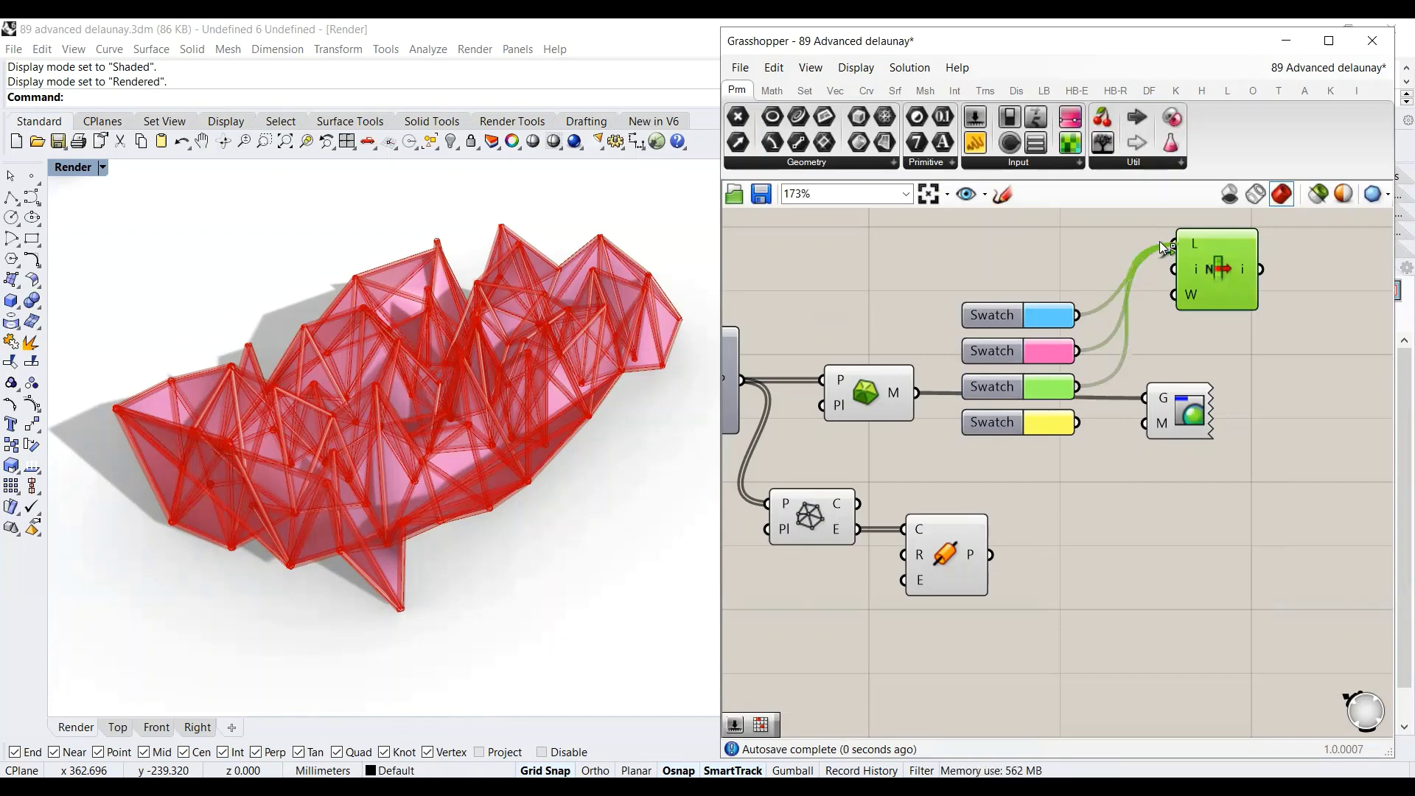
shift+drag(1077, 422, 1176, 246)
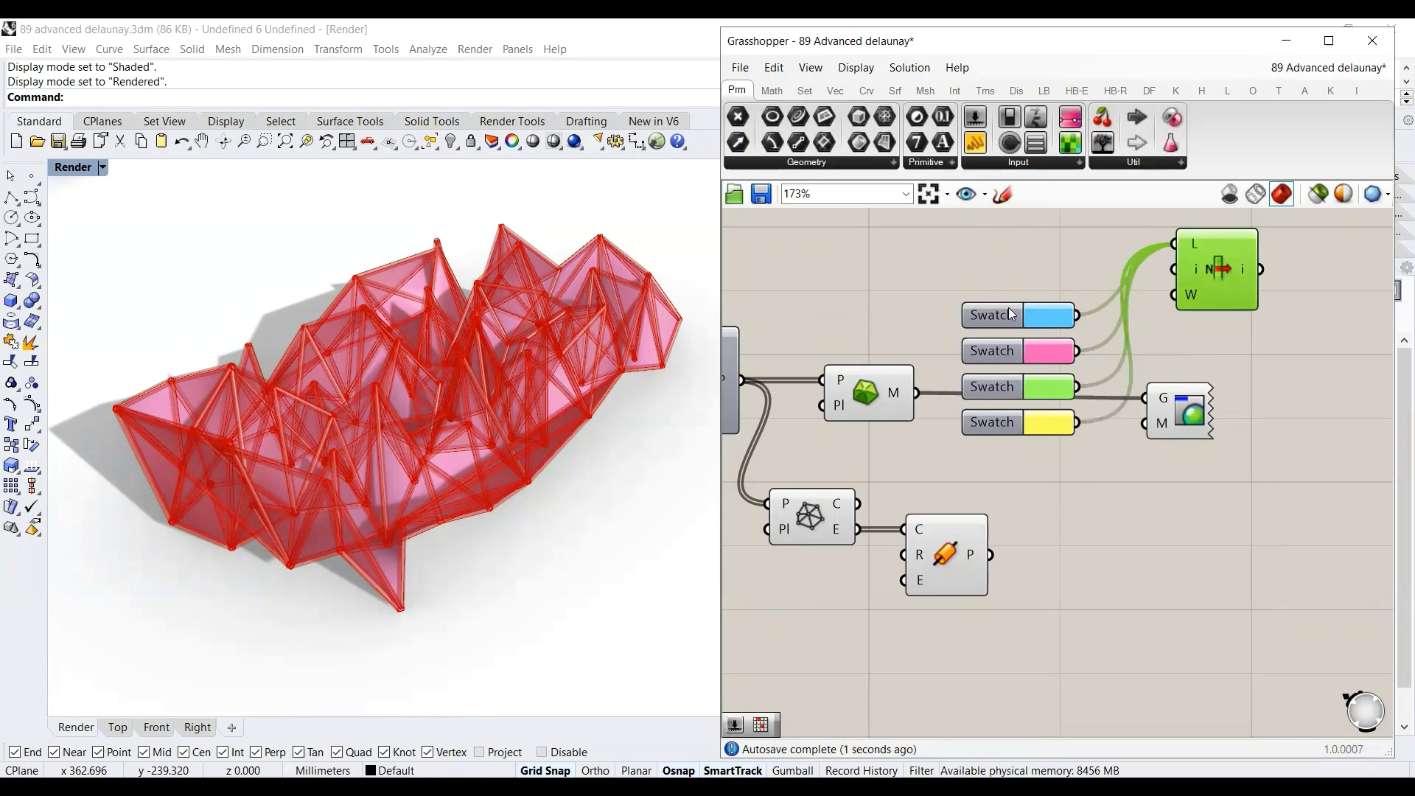
Step: Add an integer number slider ranging from 0 to 3 above the colour swatches
click(992, 276)
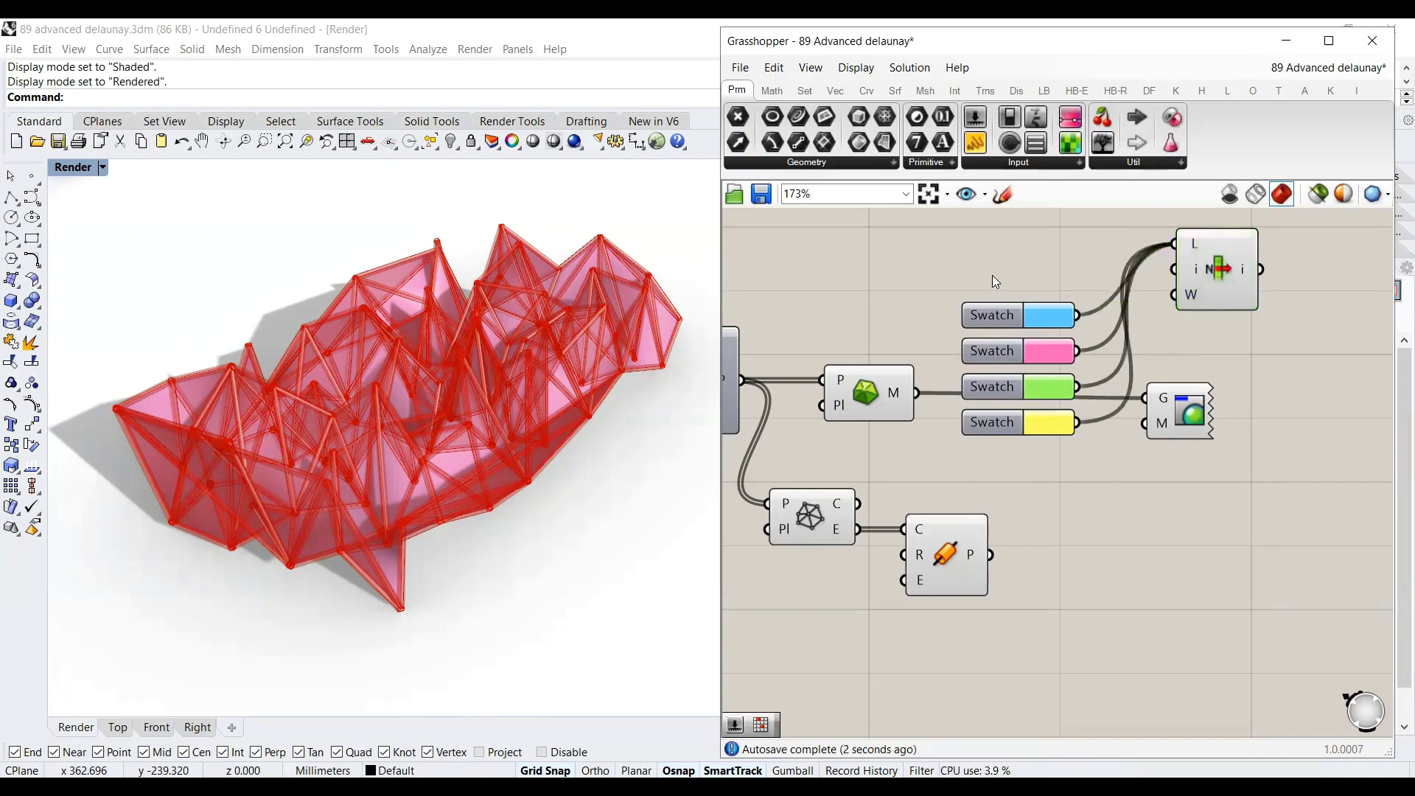
double_click(992, 276)
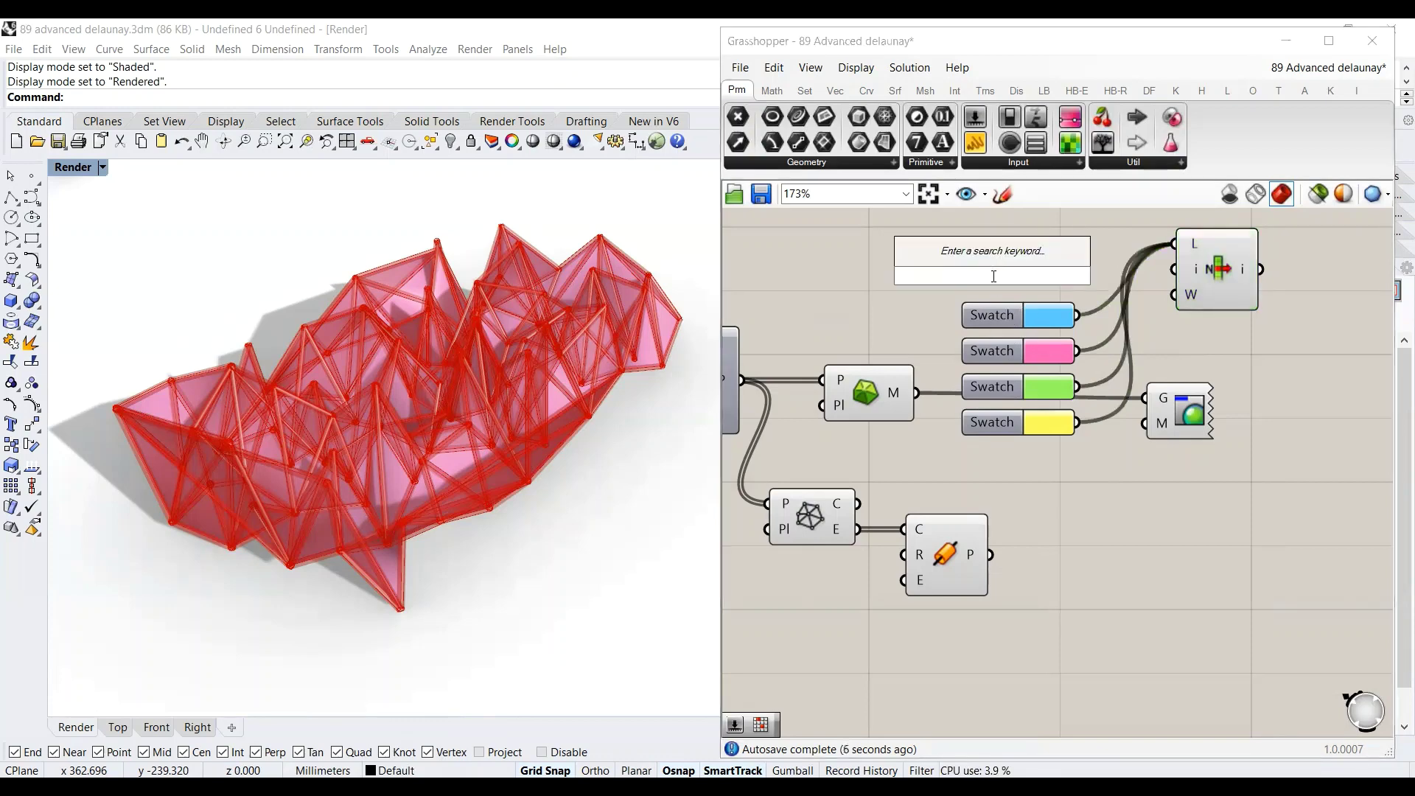
text(n<3)
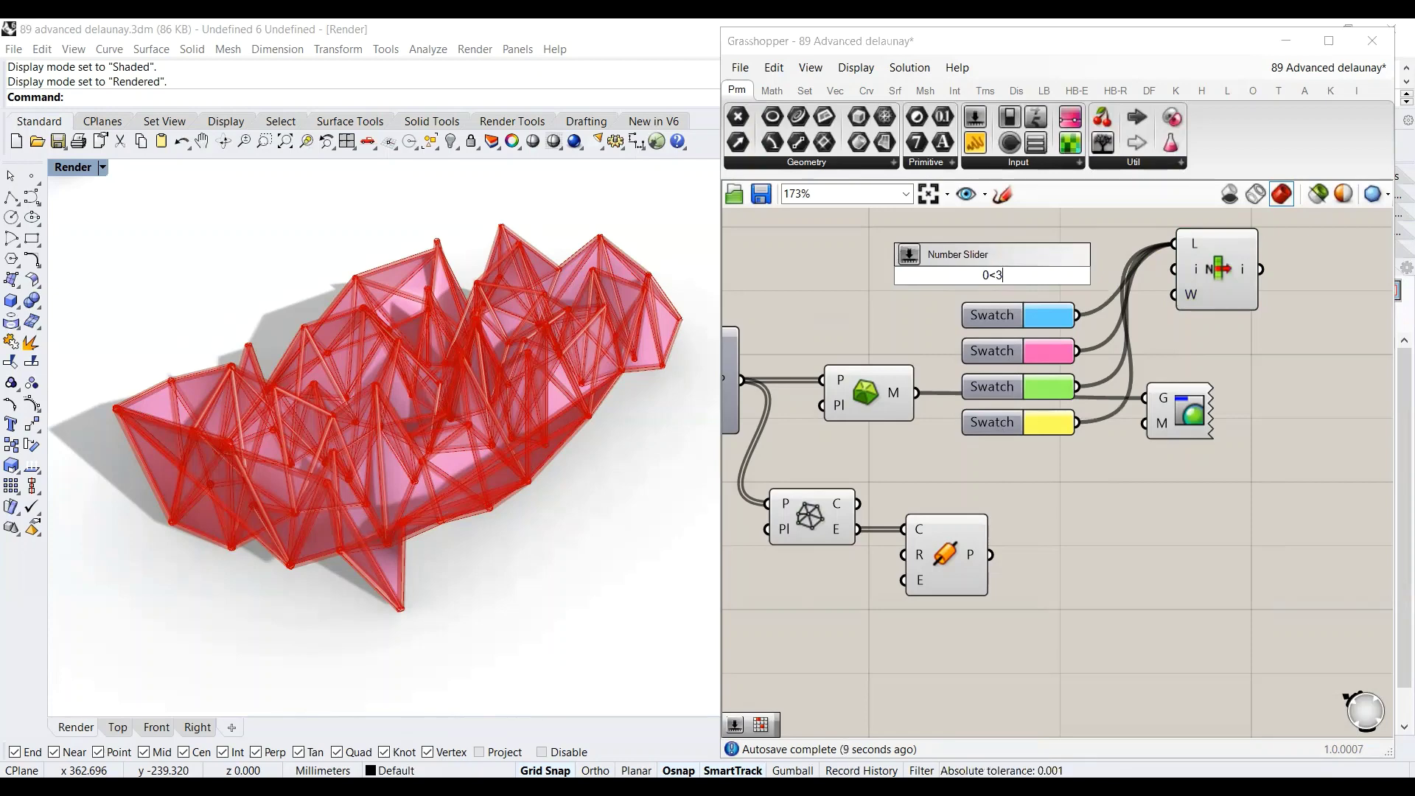
key(Return)
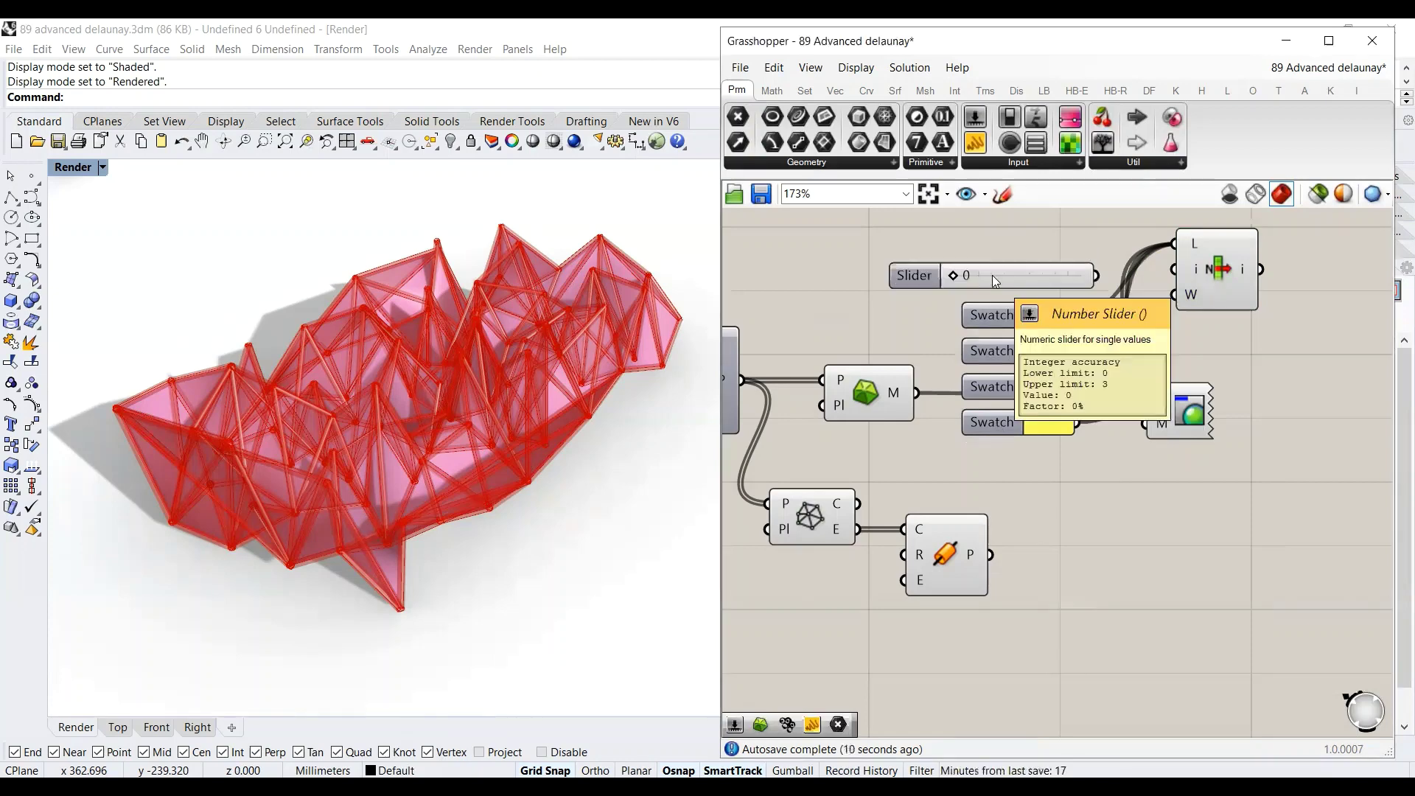
click(958, 276)
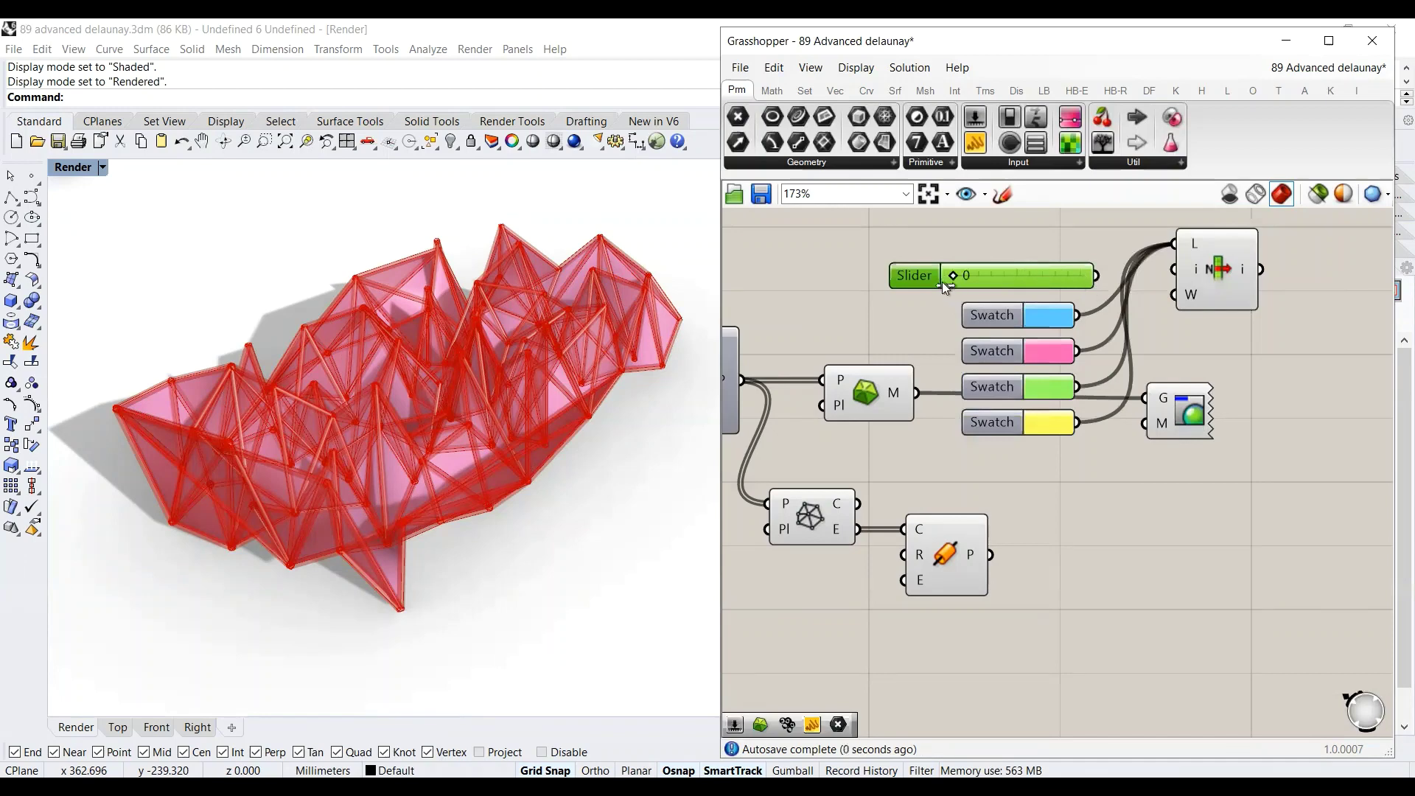
Step: Connect the 0 to 3 slider to the List Item's index input and the List Item's output to the Custom Preview component
drag(1096, 276, 1174, 269)
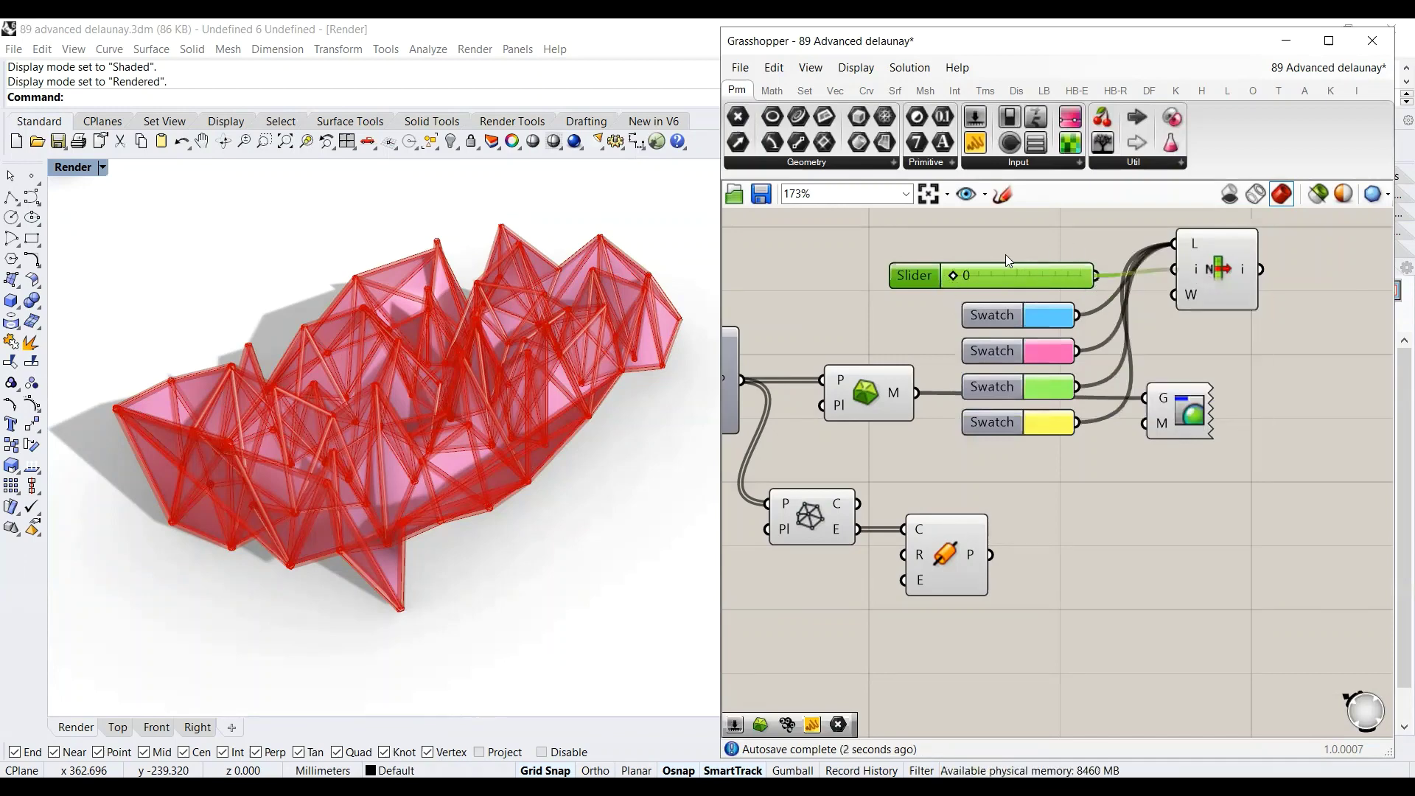
click(1220, 281)
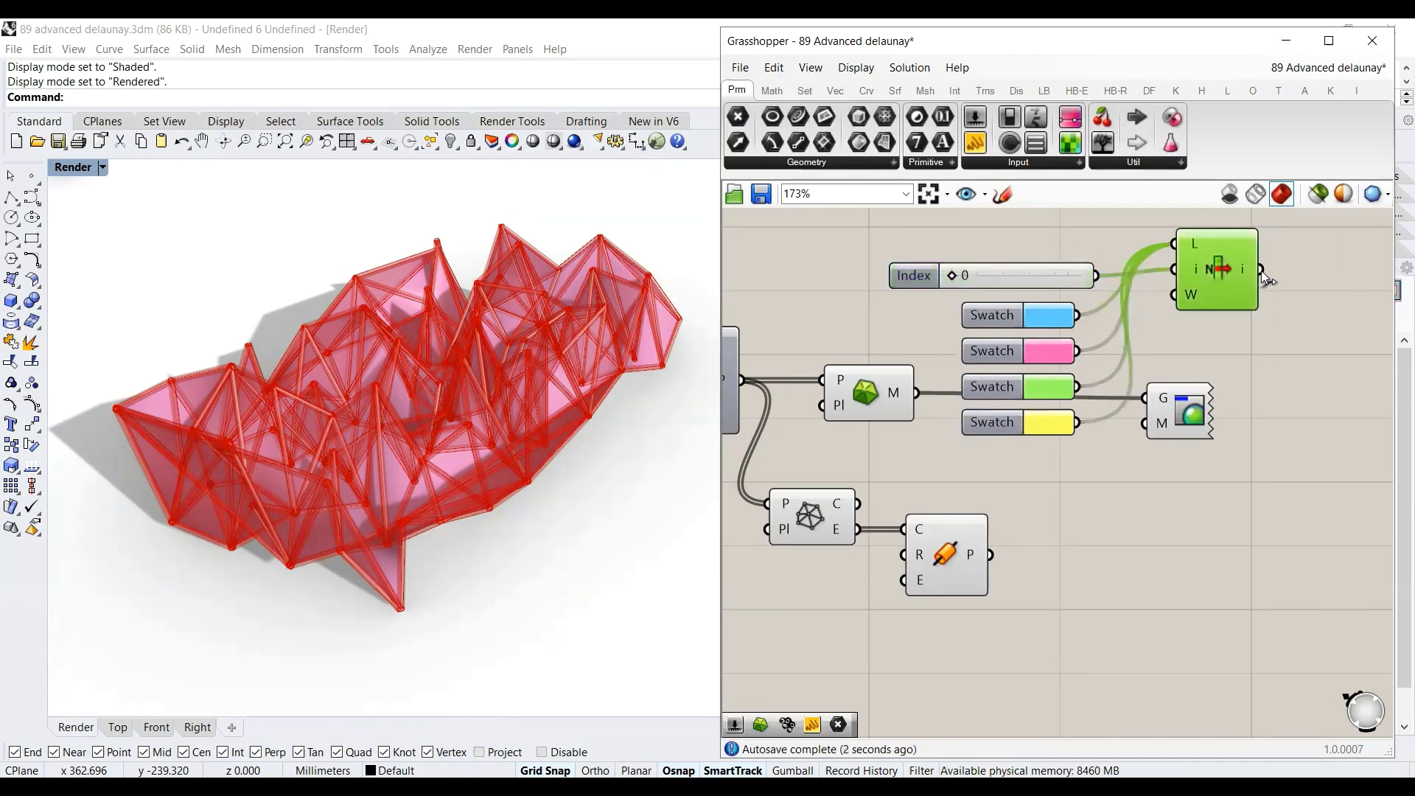
drag(1262, 271, 1244, 418)
Step: Select all components on the canvas and turn off their preview
click(887, 302)
scroll(1222, 484, down, 5)
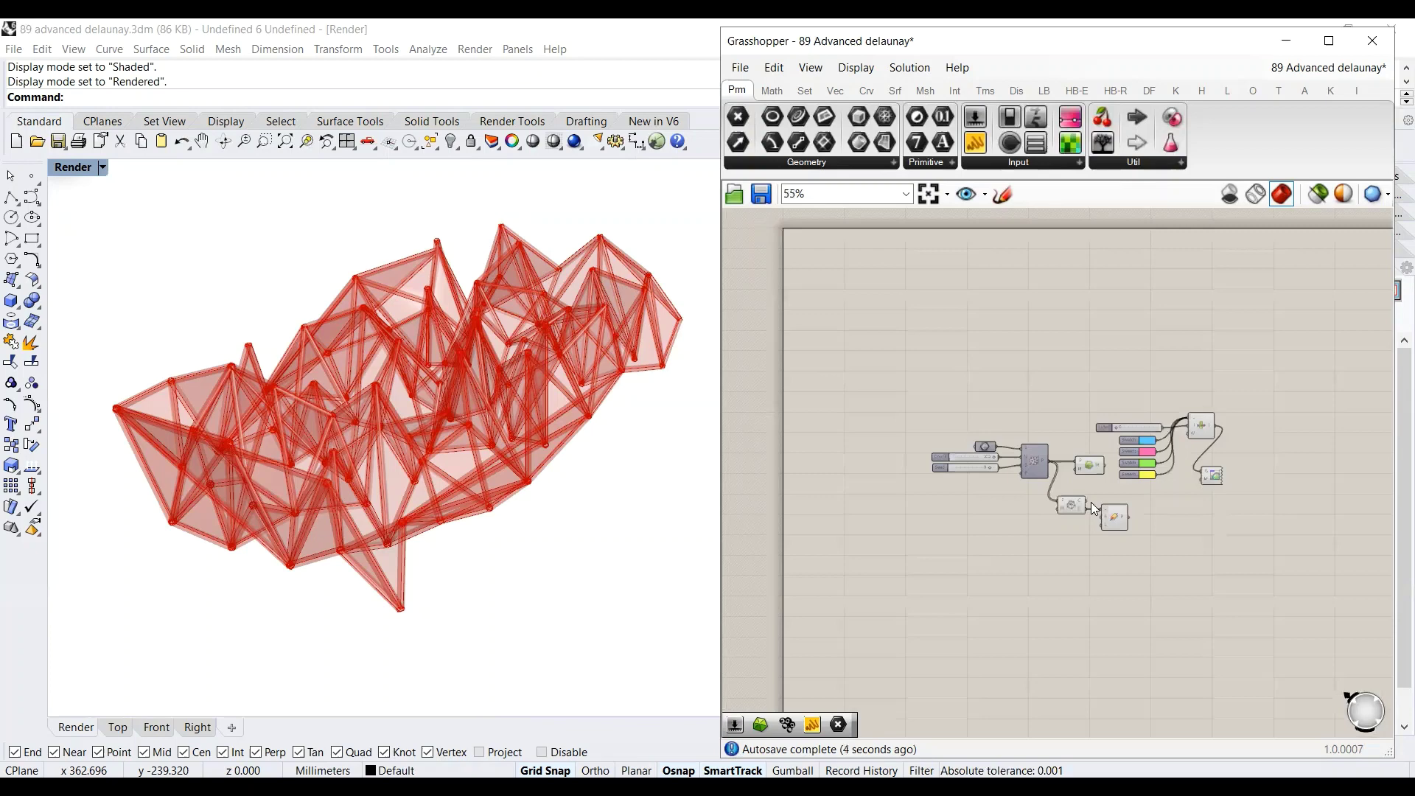
scroll(1338, 626, up, 3)
drag(1343, 629, 818, 258)
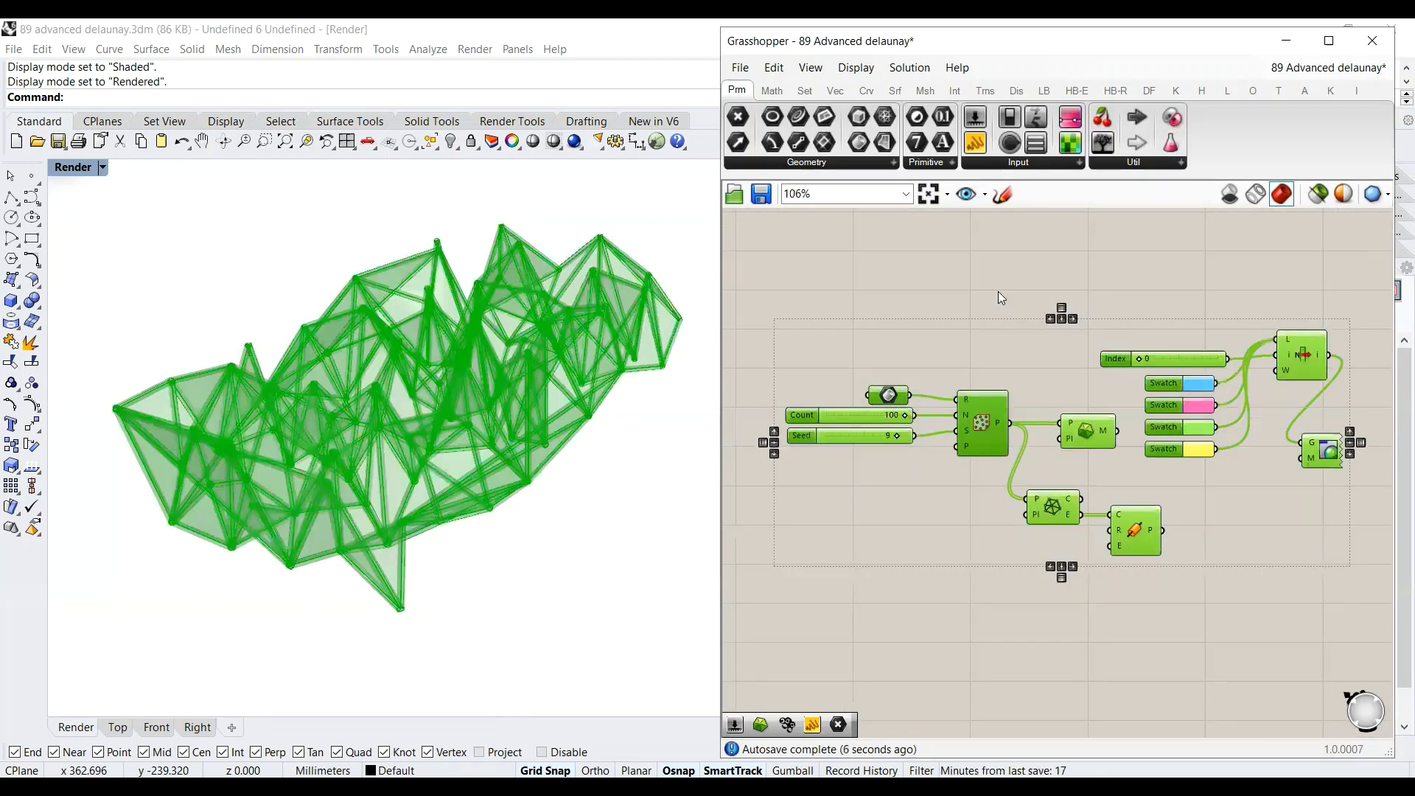
right_click(998, 290)
click(1052, 322)
click(972, 263)
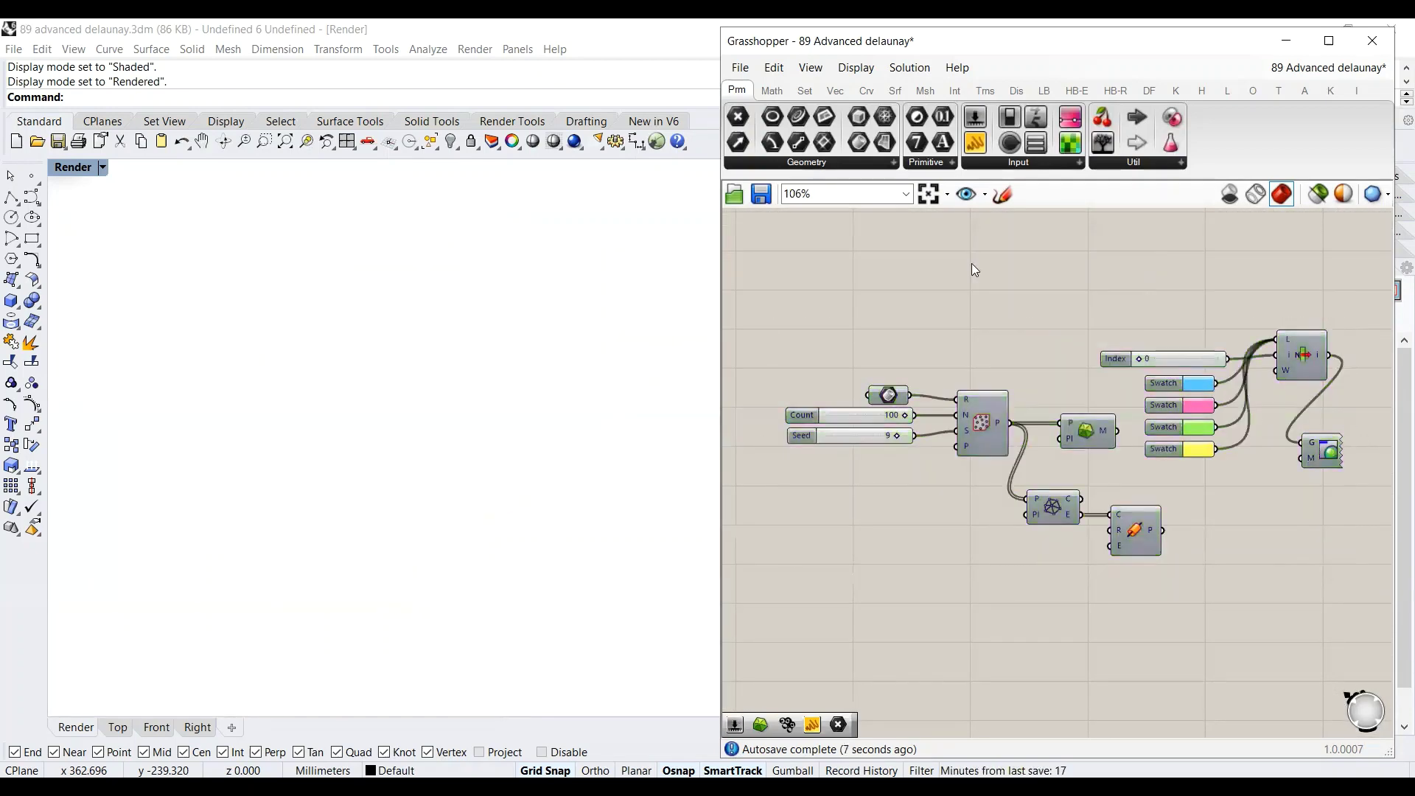
Step: Connect the List Item output to the Custom Preview's material input and the Delaunay mesh output to its geometry input
scroll(1018, 339, up, 4)
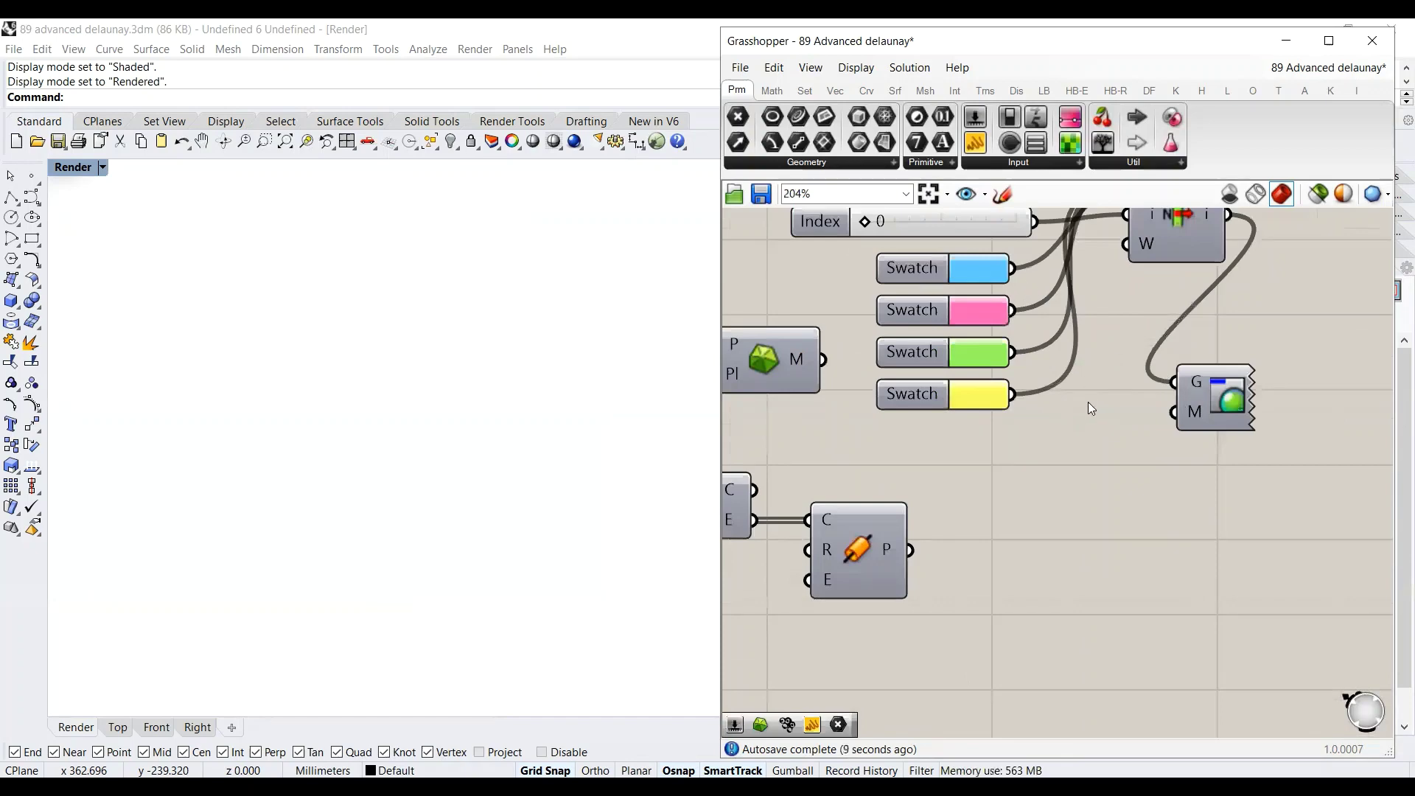
scroll(1089, 405, down, 2)
drag(1198, 255, 1151, 423)
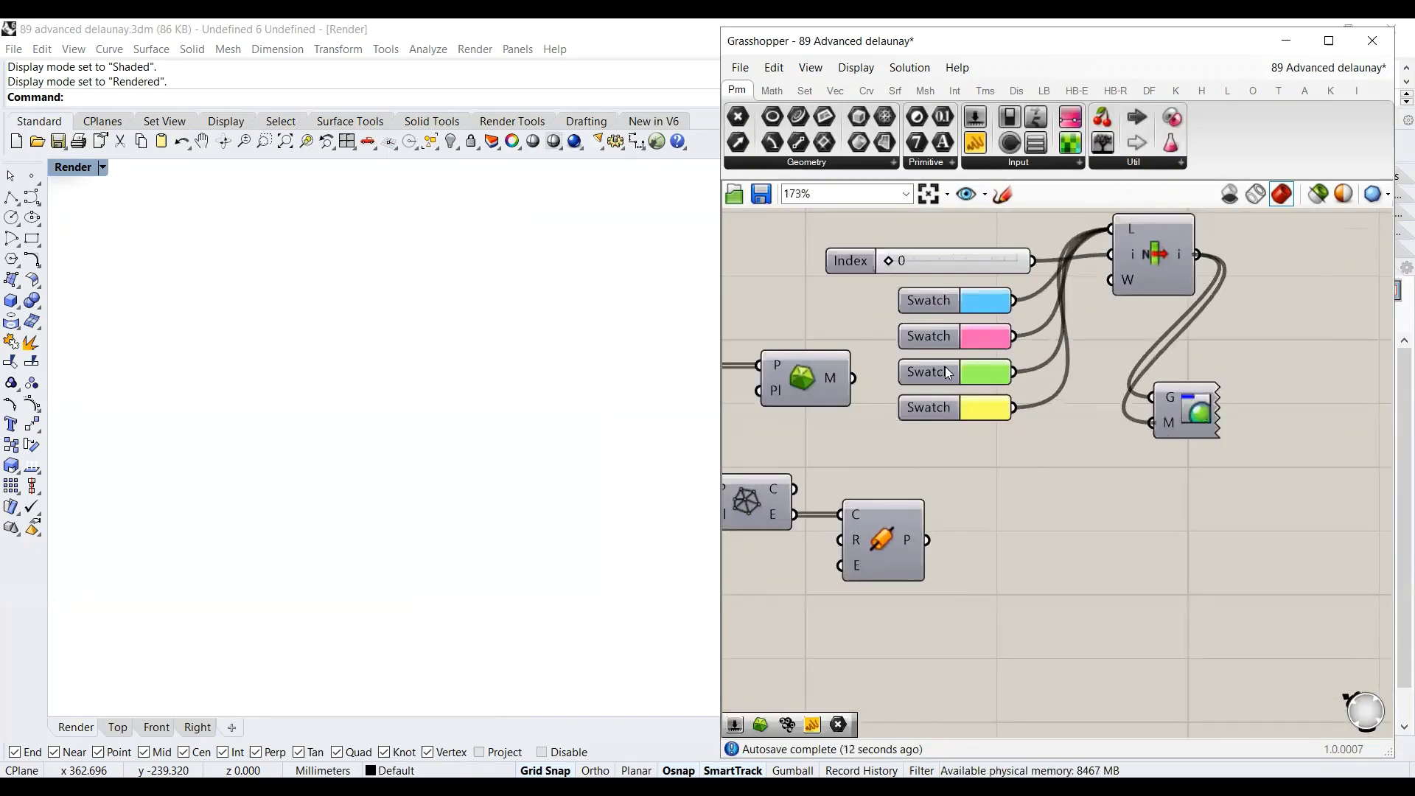
scroll(987, 365, up, 2)
scroll(1113, 392, down, 2)
scroll(1114, 392, up, 1)
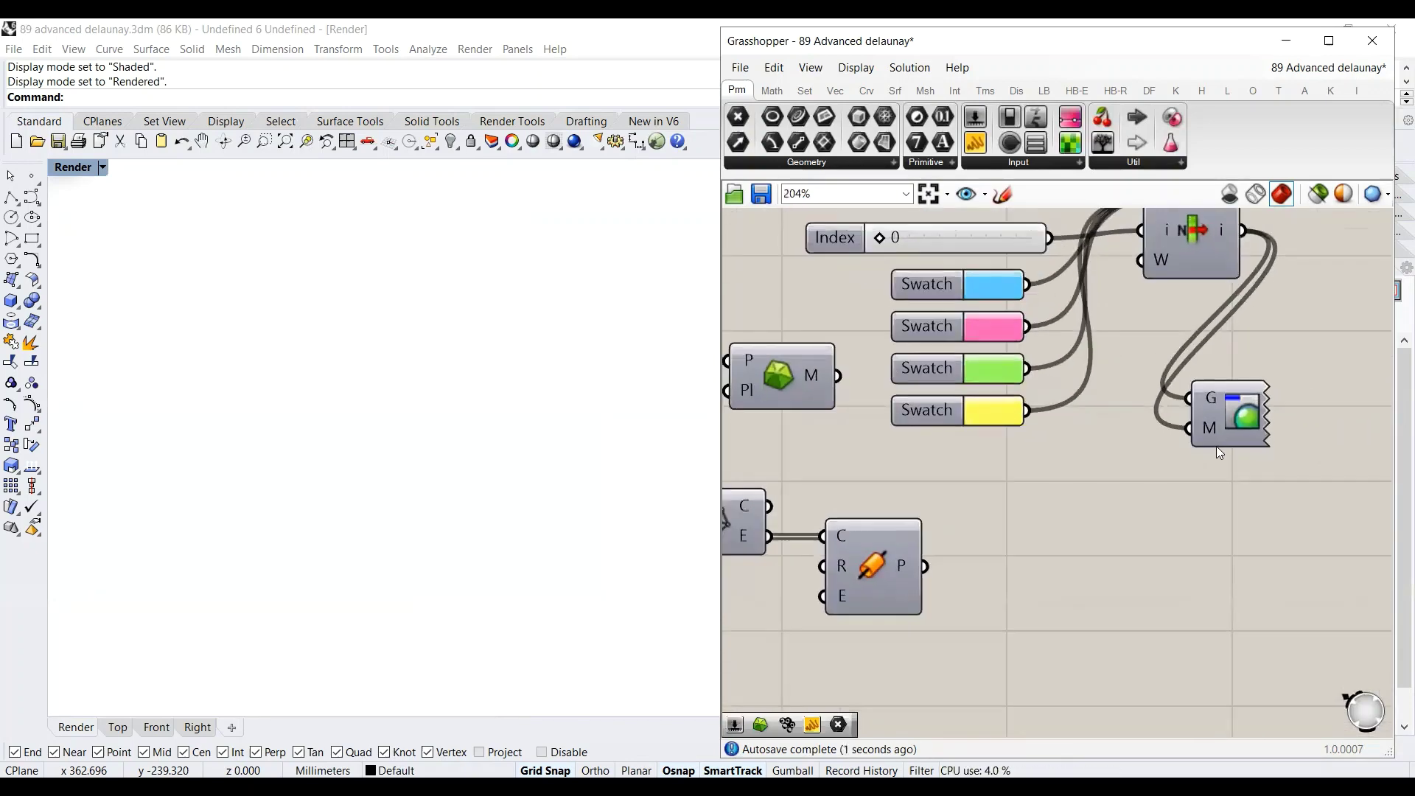
mouse_move(1212, 428)
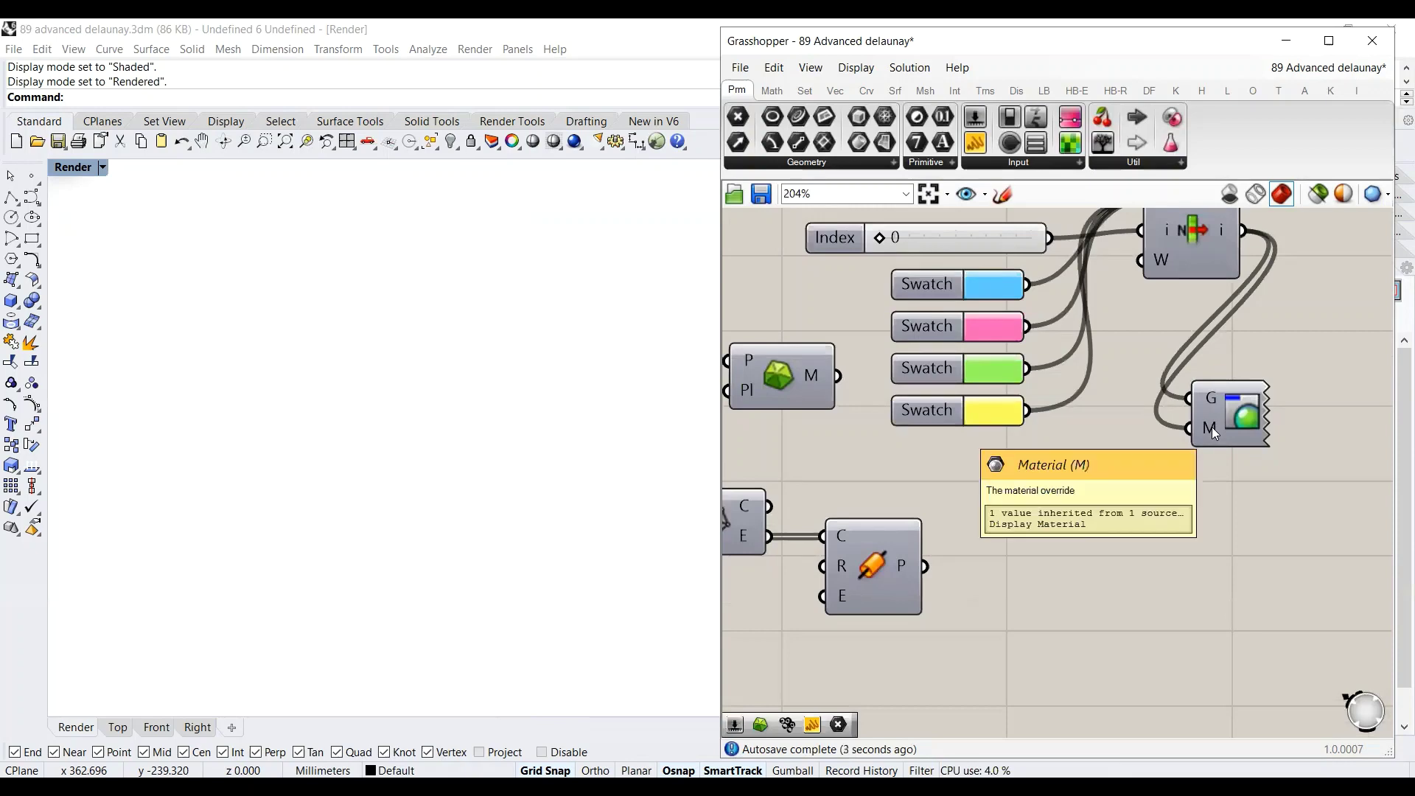
drag(838, 376, 1209, 405)
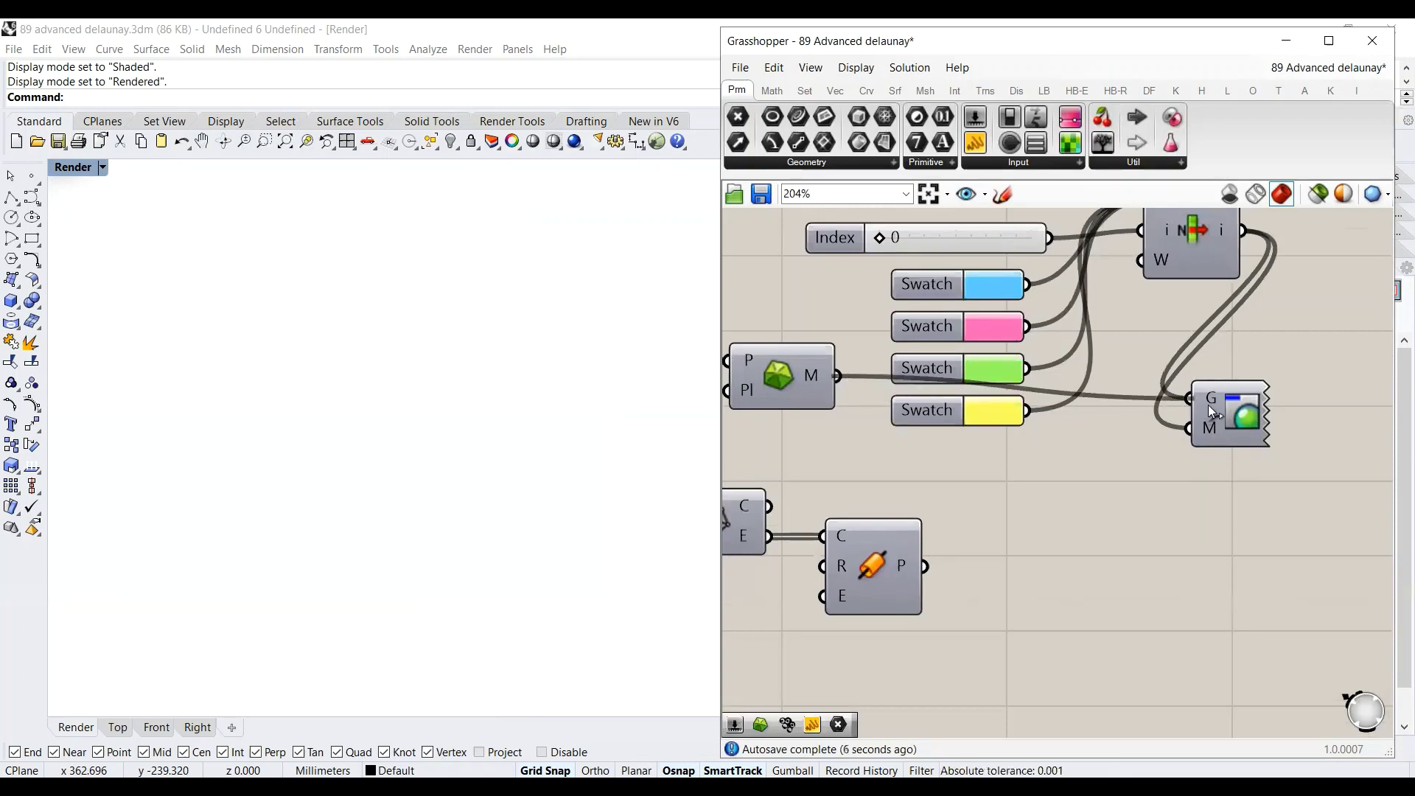
mouse_move(1213, 403)
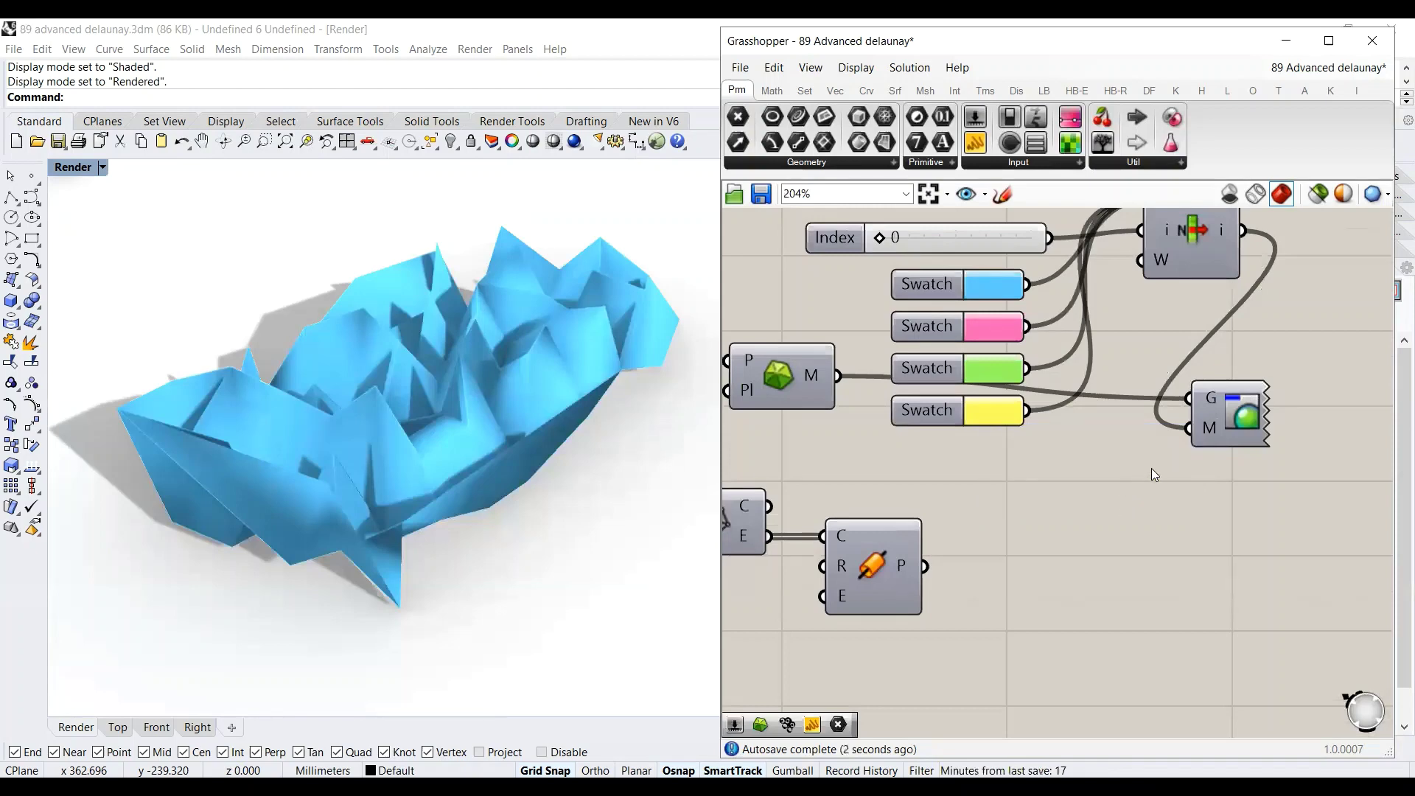
Step: Duplicate the index slider, four swatches, List Item and Custom Preview, placing the copies below the Pipe component
scroll(1098, 413, down, 3)
drag(1278, 512, 996, 278)
key(ctrl+c)
key(ctrl+v)
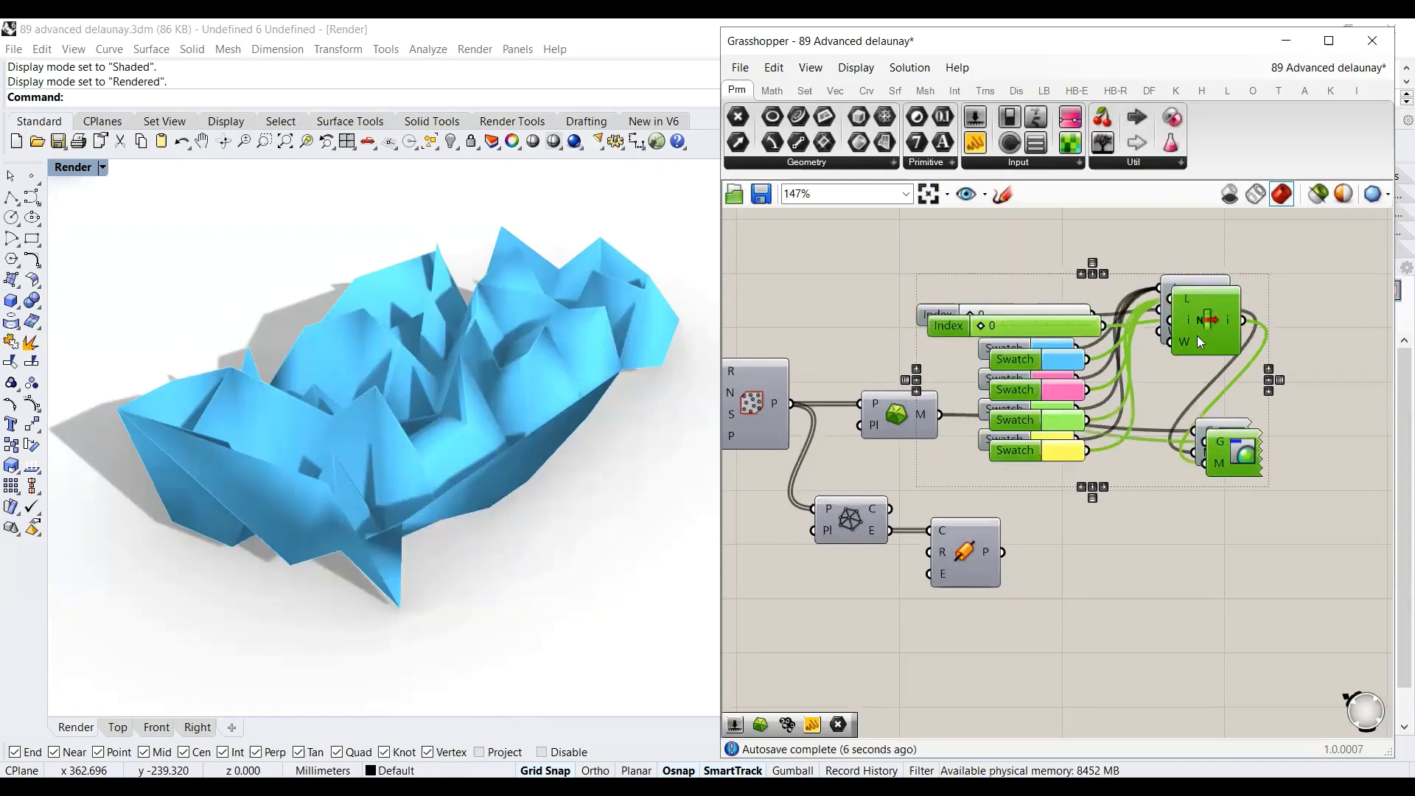
drag(1197, 335, 1135, 612)
Step: Replace the mesh input of the copied Custom Preview with the Pipe output and set the copied Index slider to 1
scroll(1043, 574, up, 3)
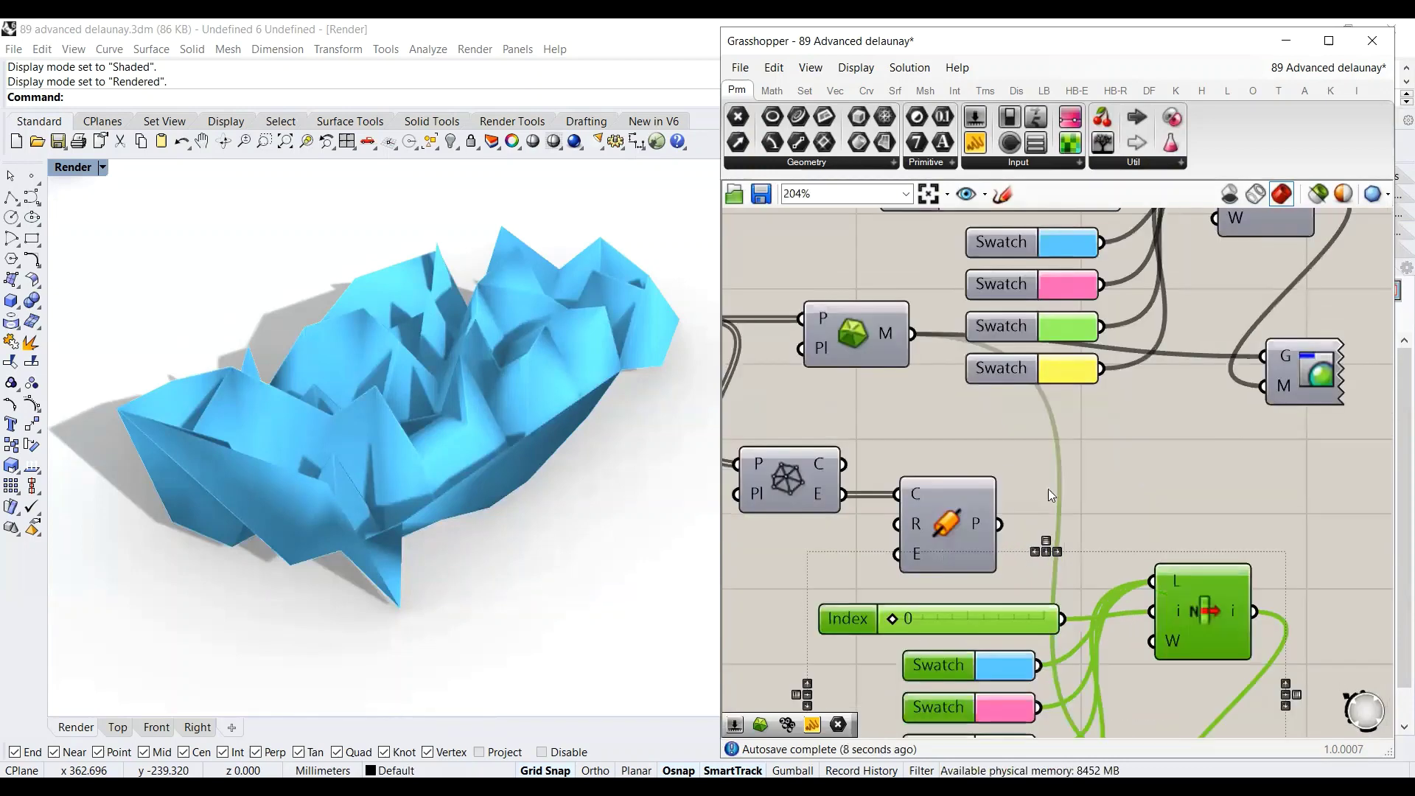
click(1122, 458)
drag(999, 524, 1104, 562)
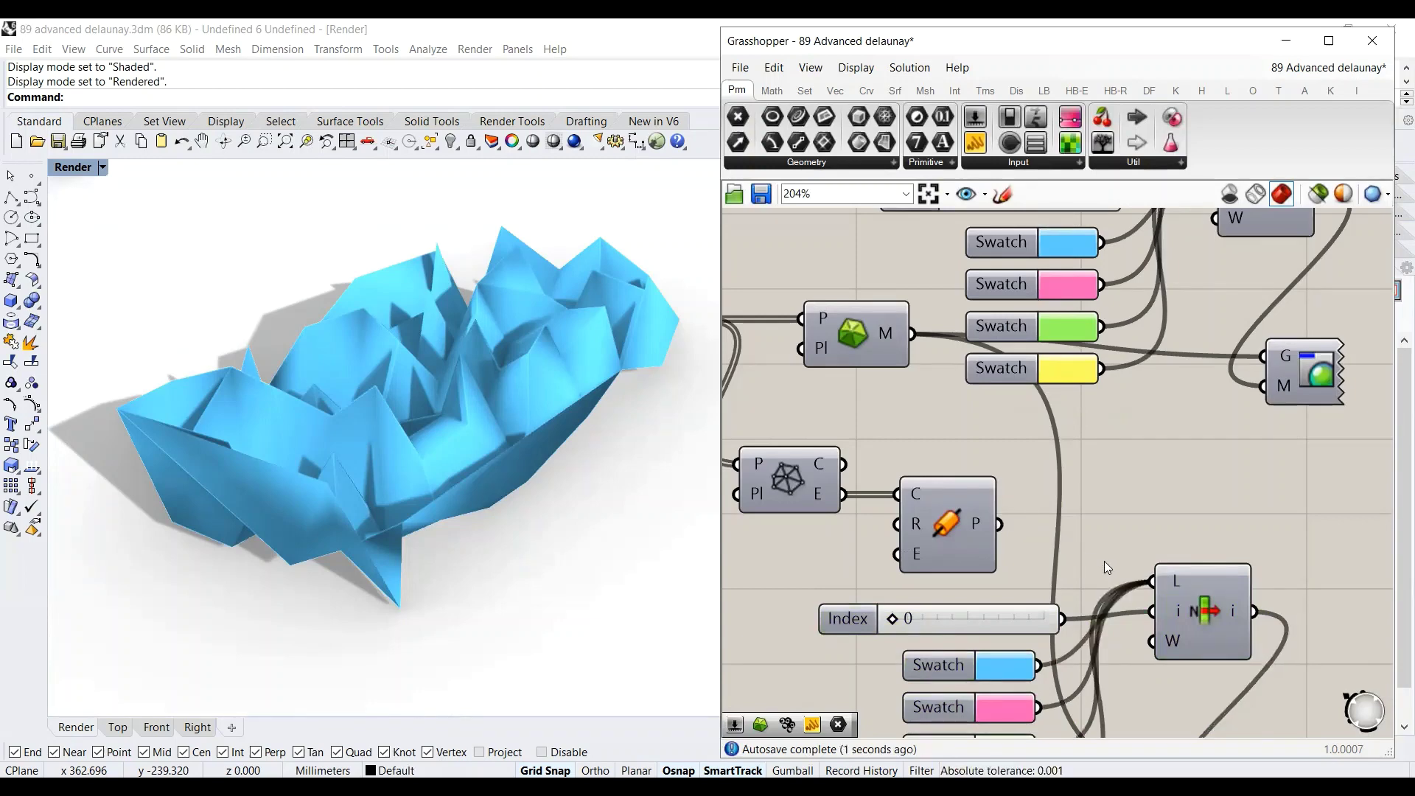
drag(999, 524, 1151, 610)
key(ctrl+z)
drag(1000, 524, 1137, 533)
scroll(1126, 456, down, 3)
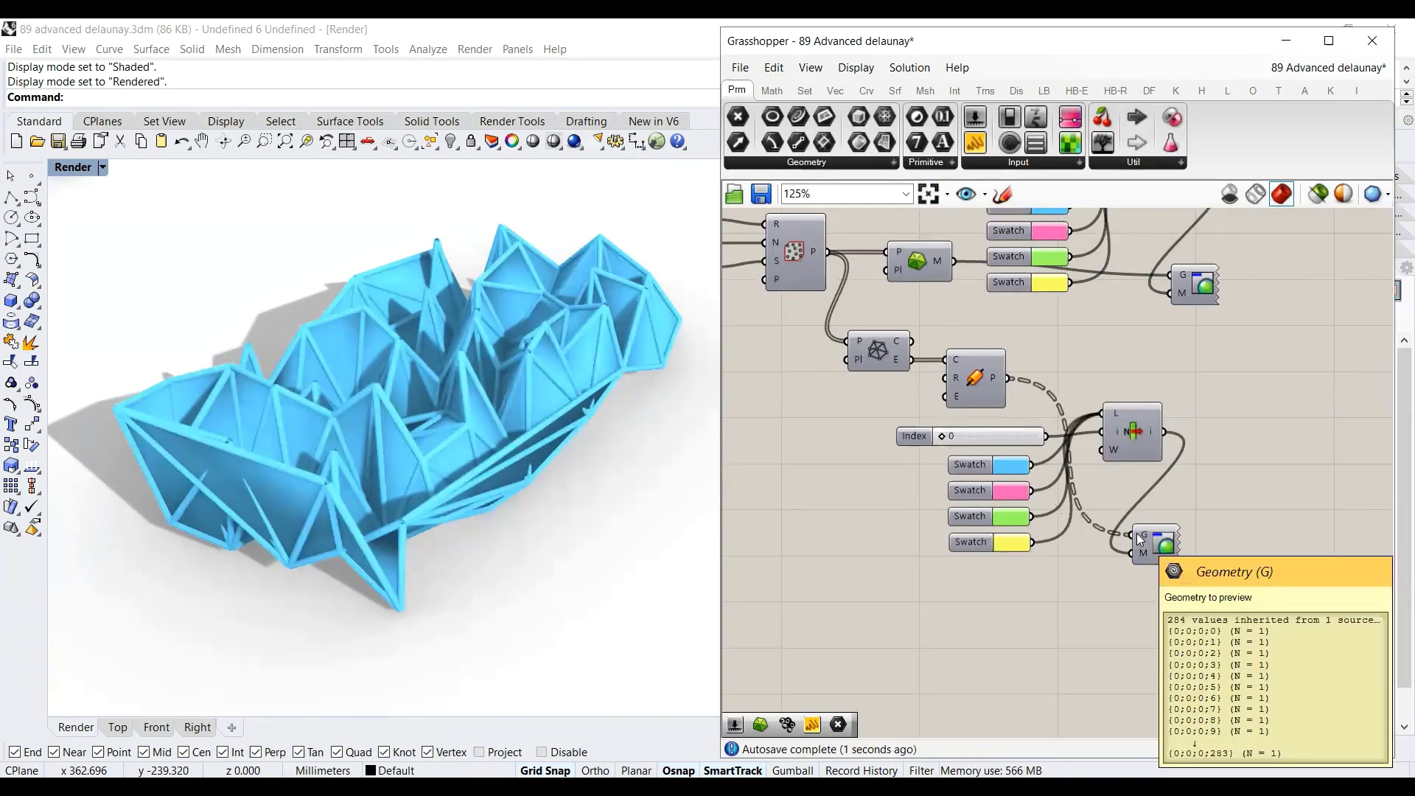
drag(1020, 441, 973, 443)
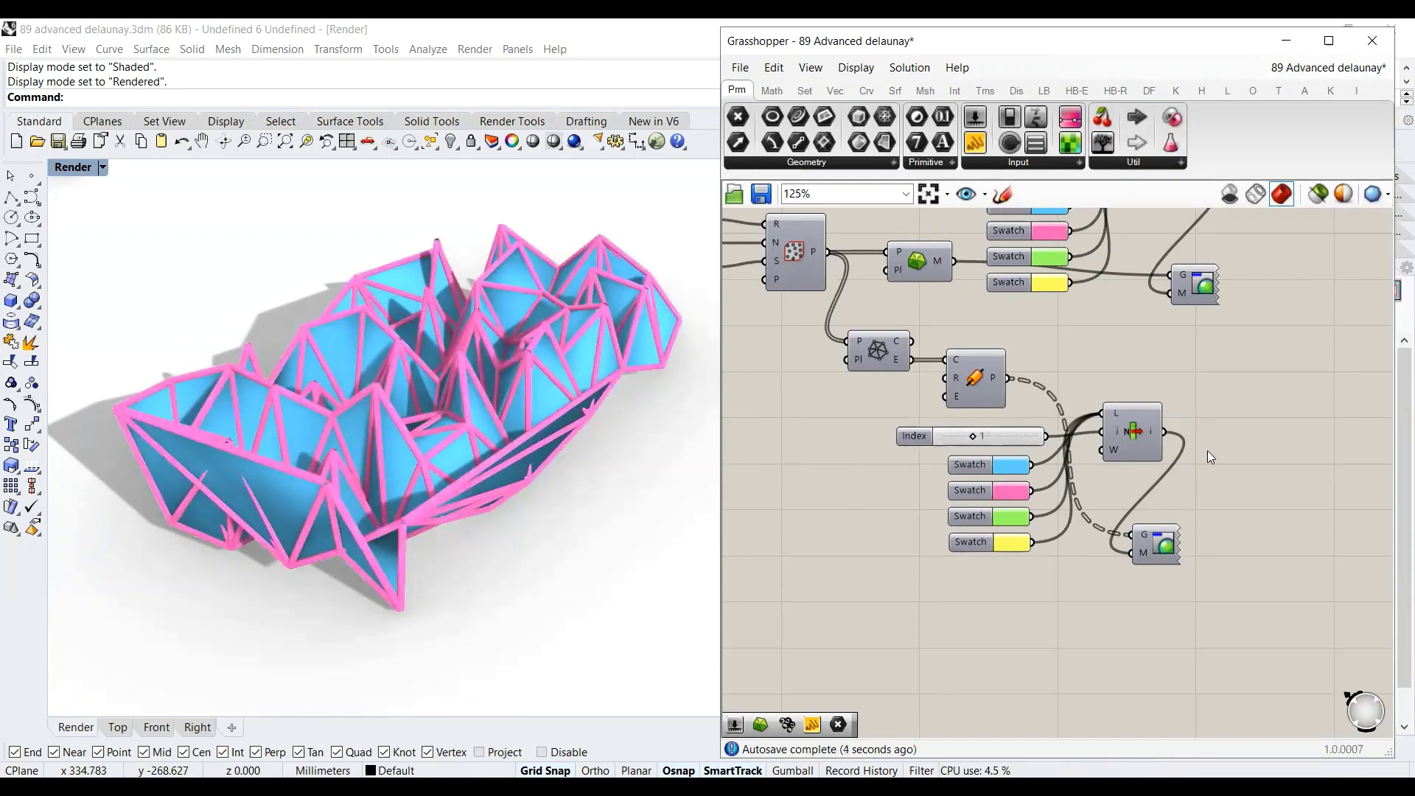
Step: Move the Brep container away from the point population component and add a Scale NU component between them
scroll(1227, 458, down, 4)
scroll(1098, 388, up, 2)
scroll(1020, 382, up, 5)
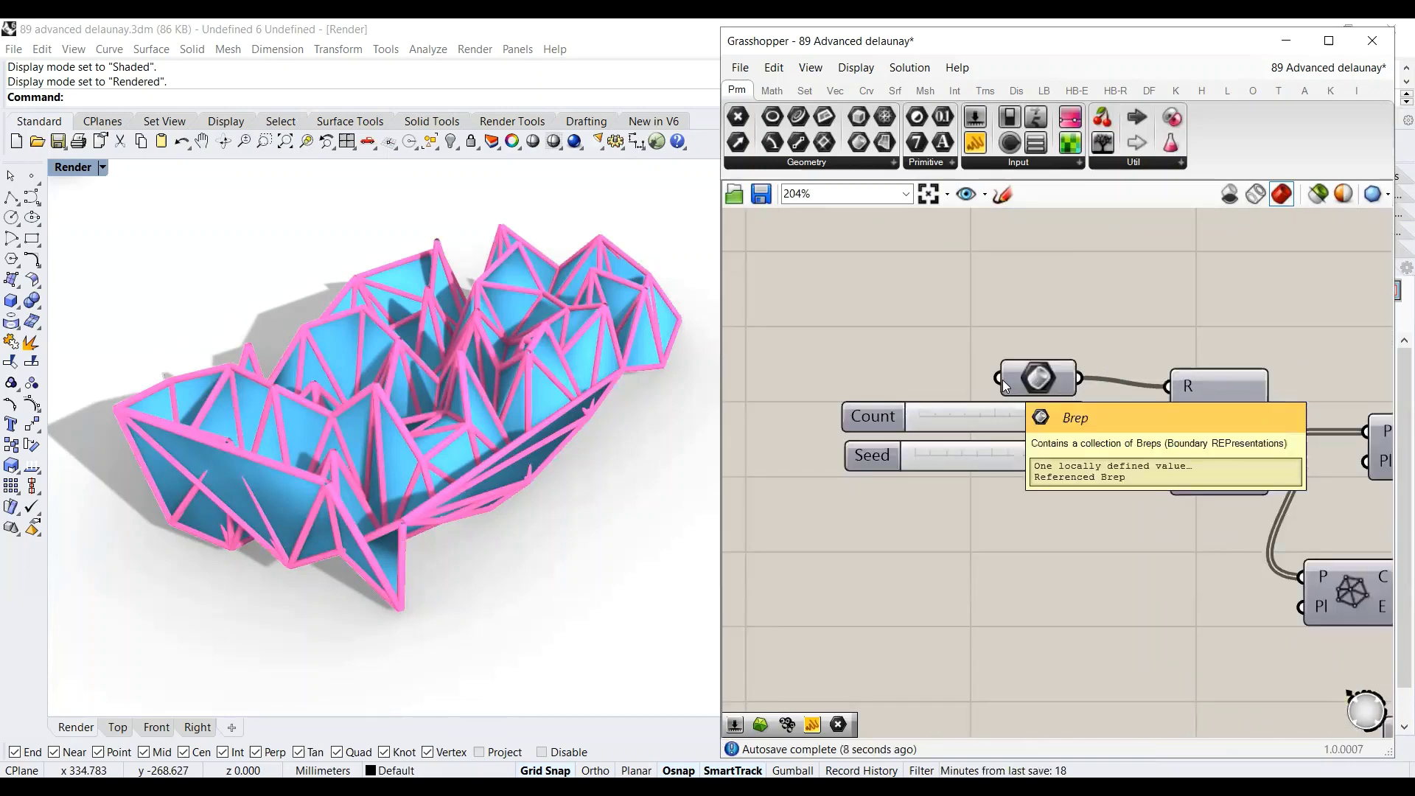
drag(1004, 379, 814, 271)
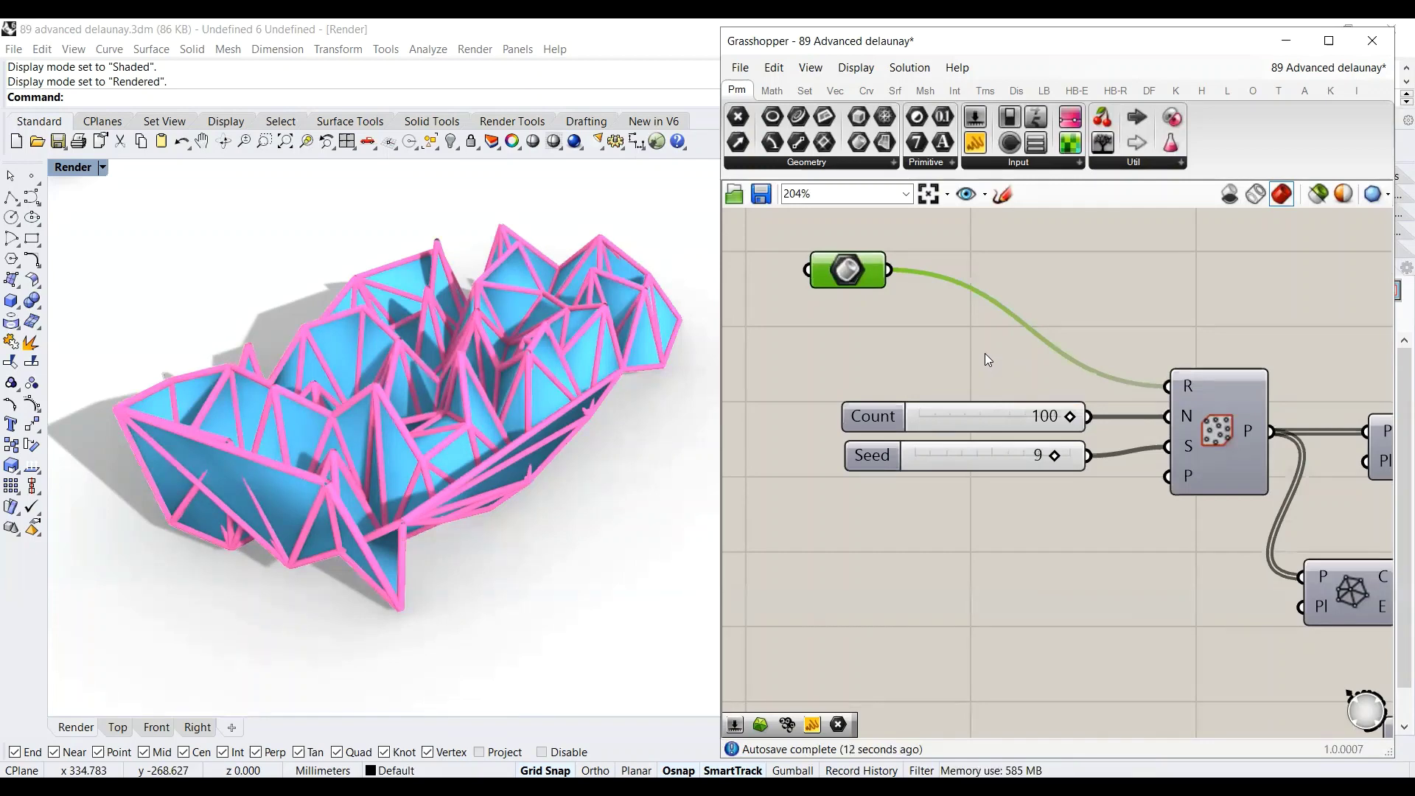
click(960, 346)
double_click(960, 346)
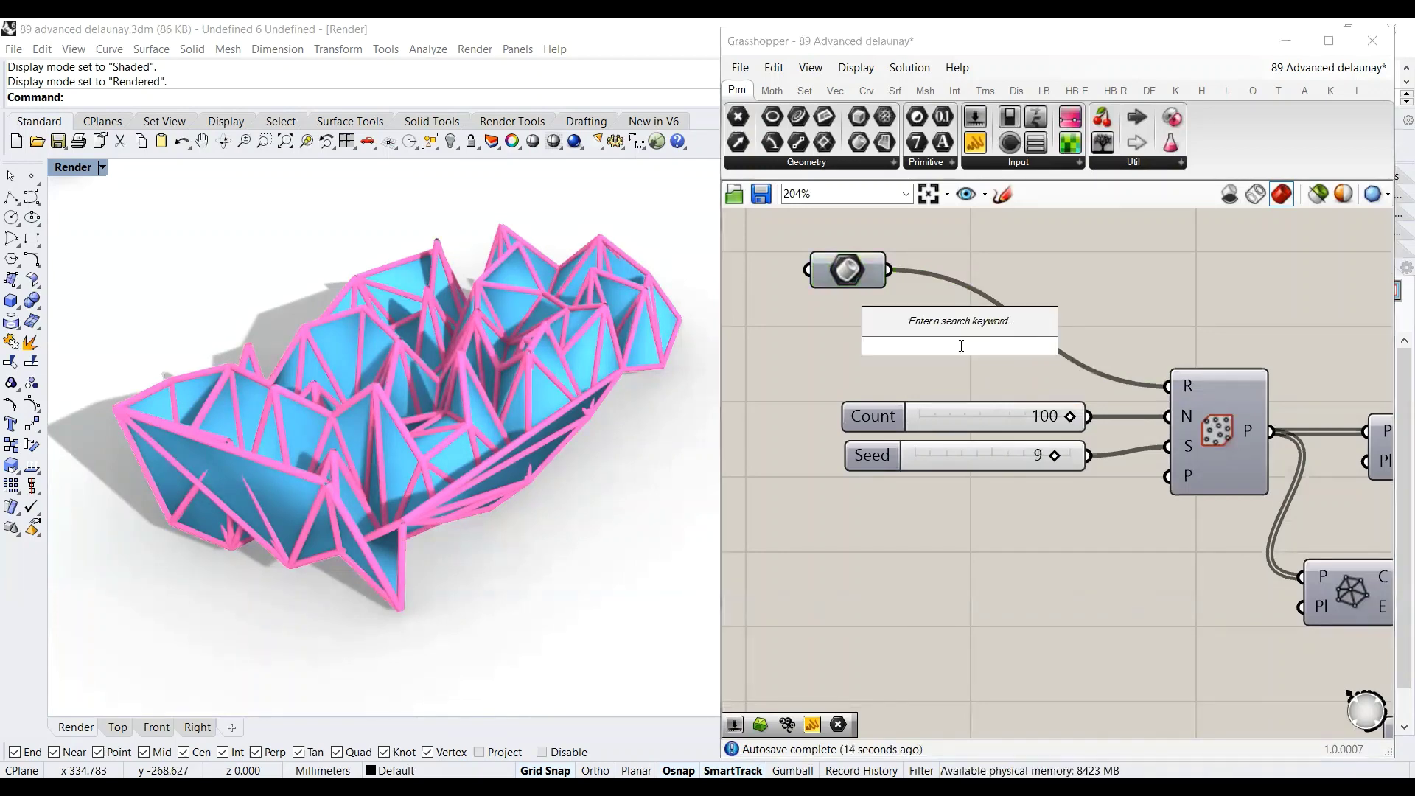
text(scale Nu)
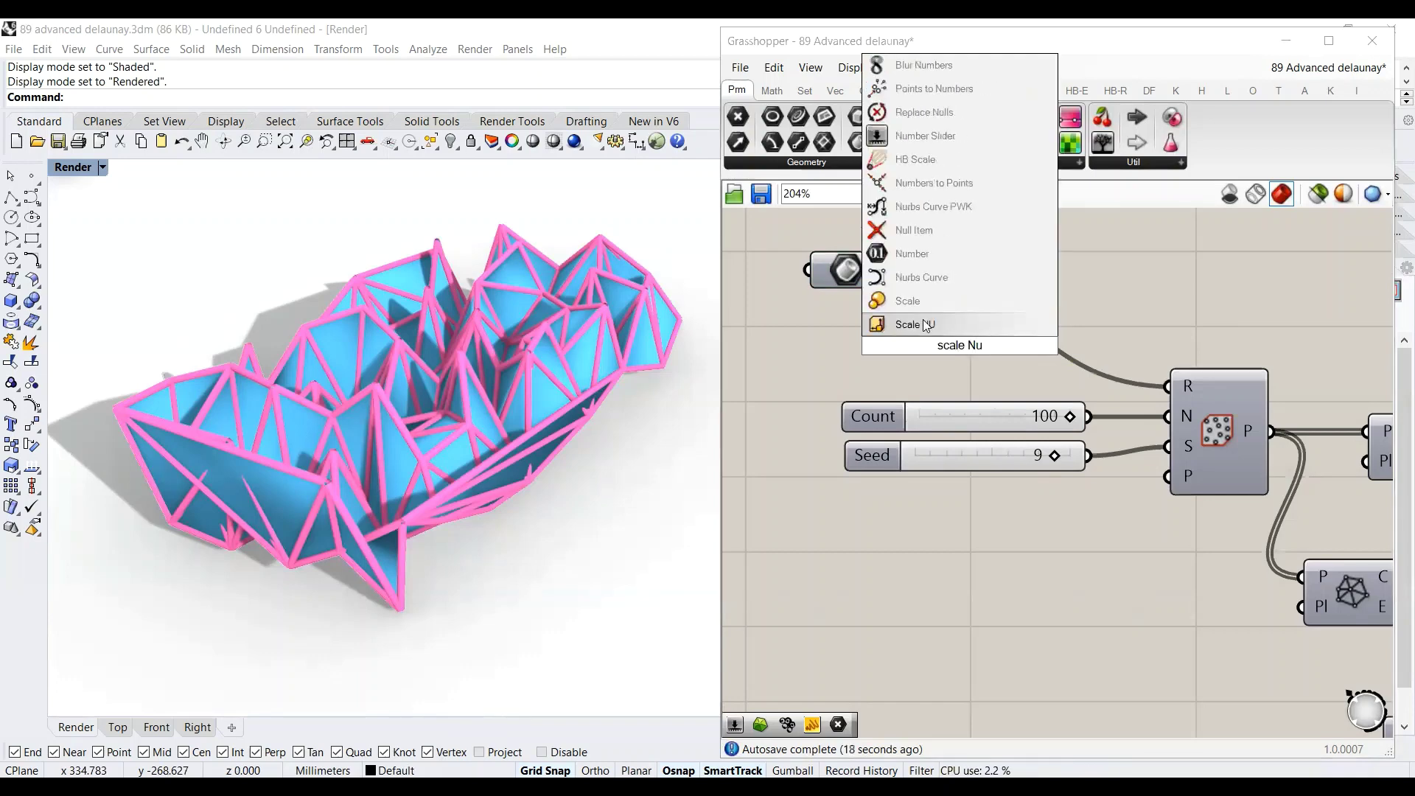
click(918, 325)
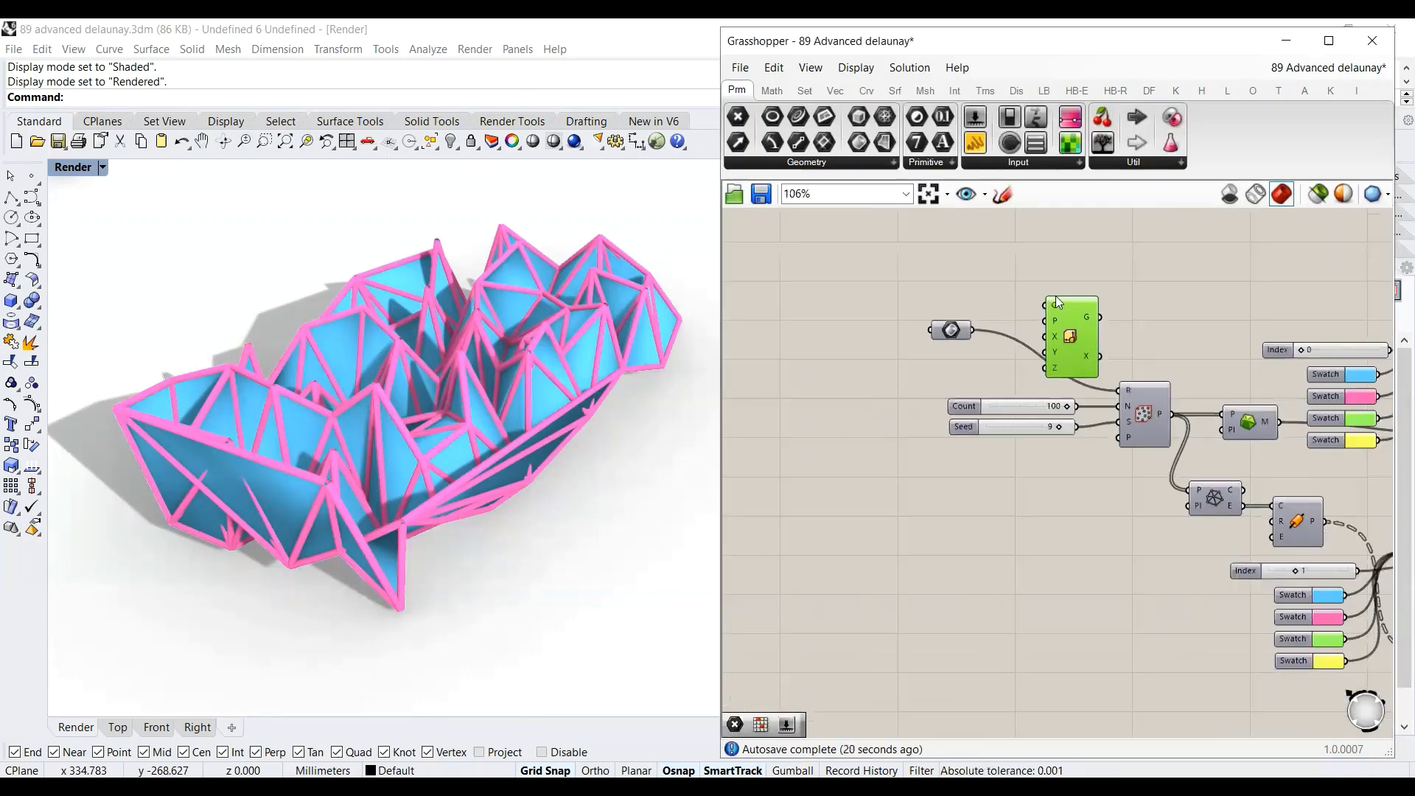
Step: Route the Brep through Scale NU's geometry input and output into the point population's region input, and tidy both components' positions
drag(859, 367, 1036, 312)
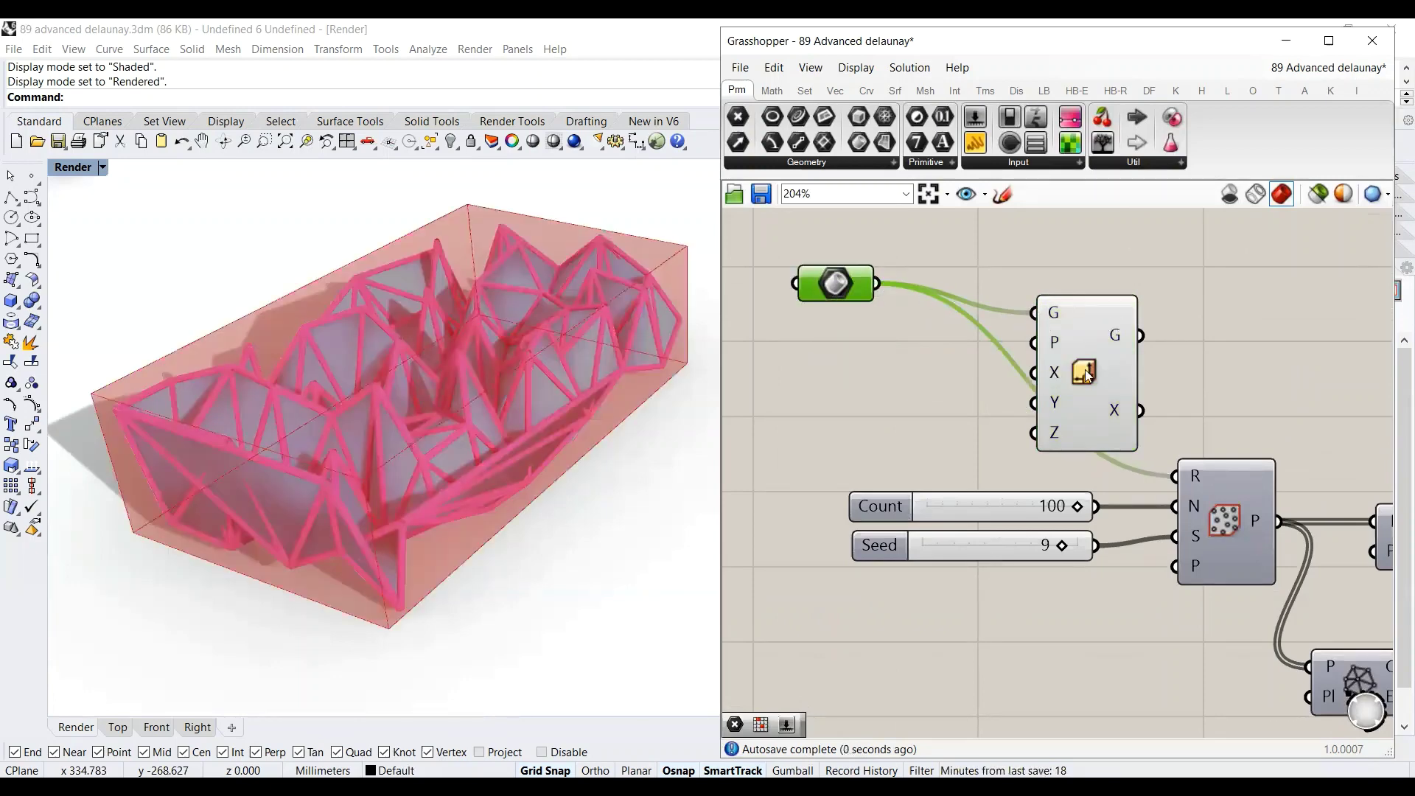
drag(1140, 336, 1172, 477)
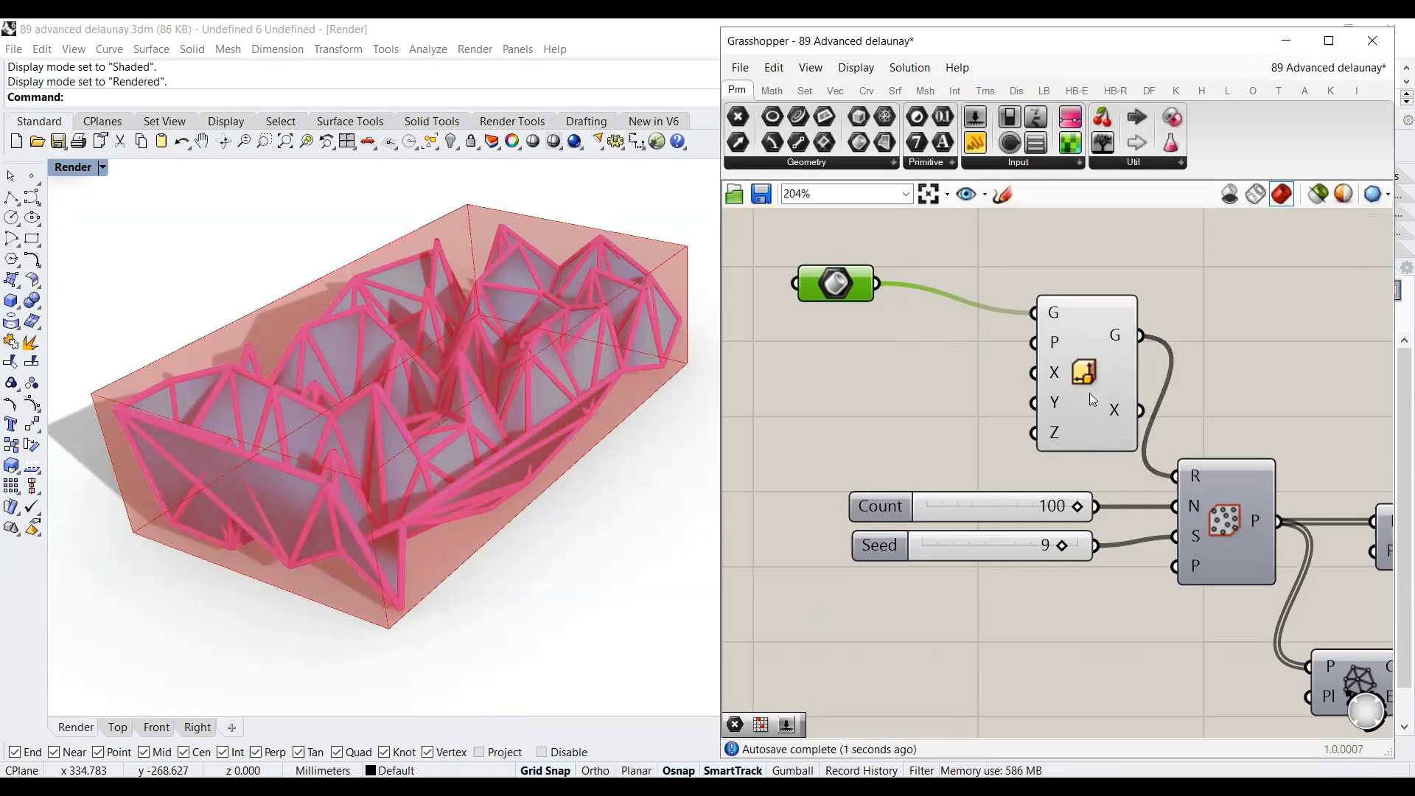
scroll(1042, 353, down, 2)
scroll(1062, 368, up, 2)
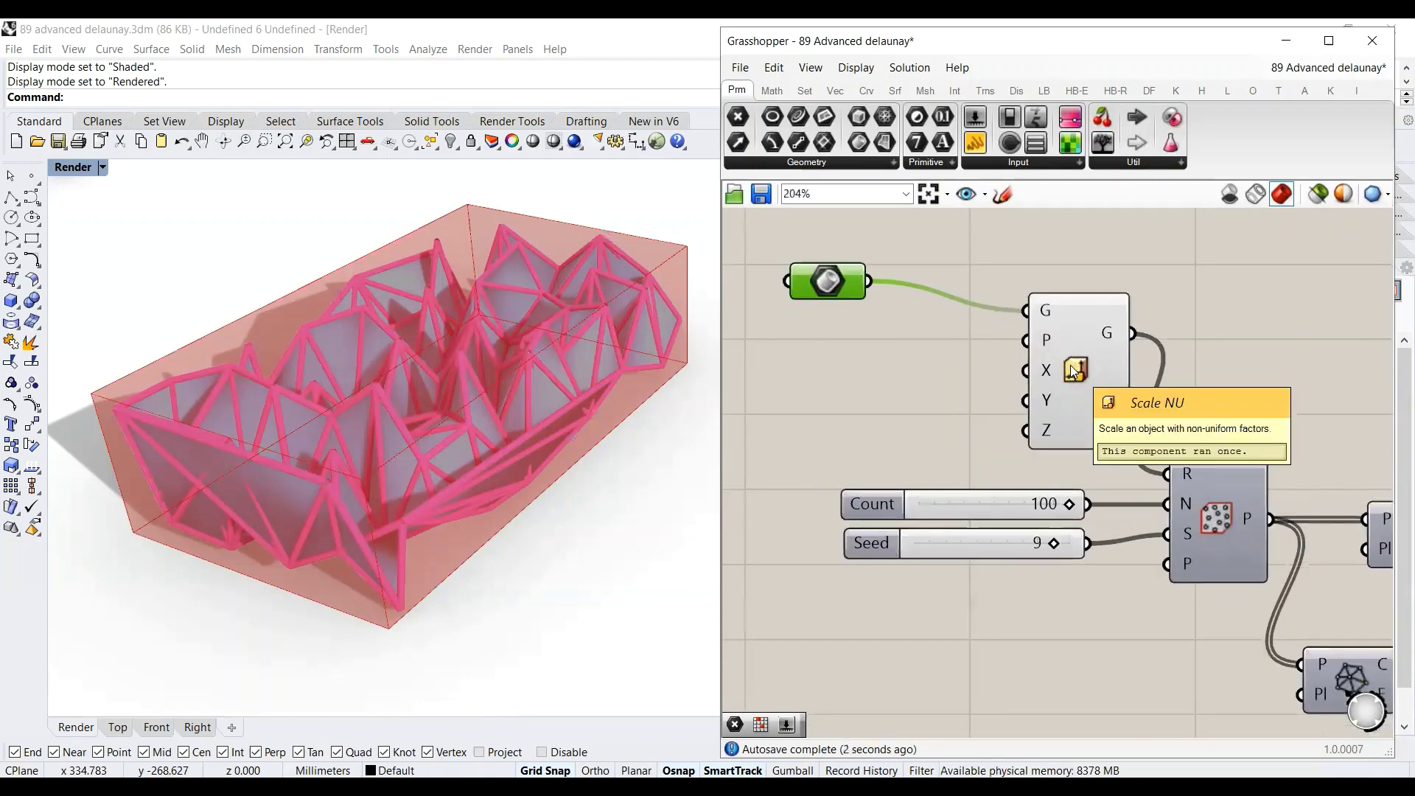
drag(1063, 368, 1045, 373)
scroll(1120, 397, down, 2)
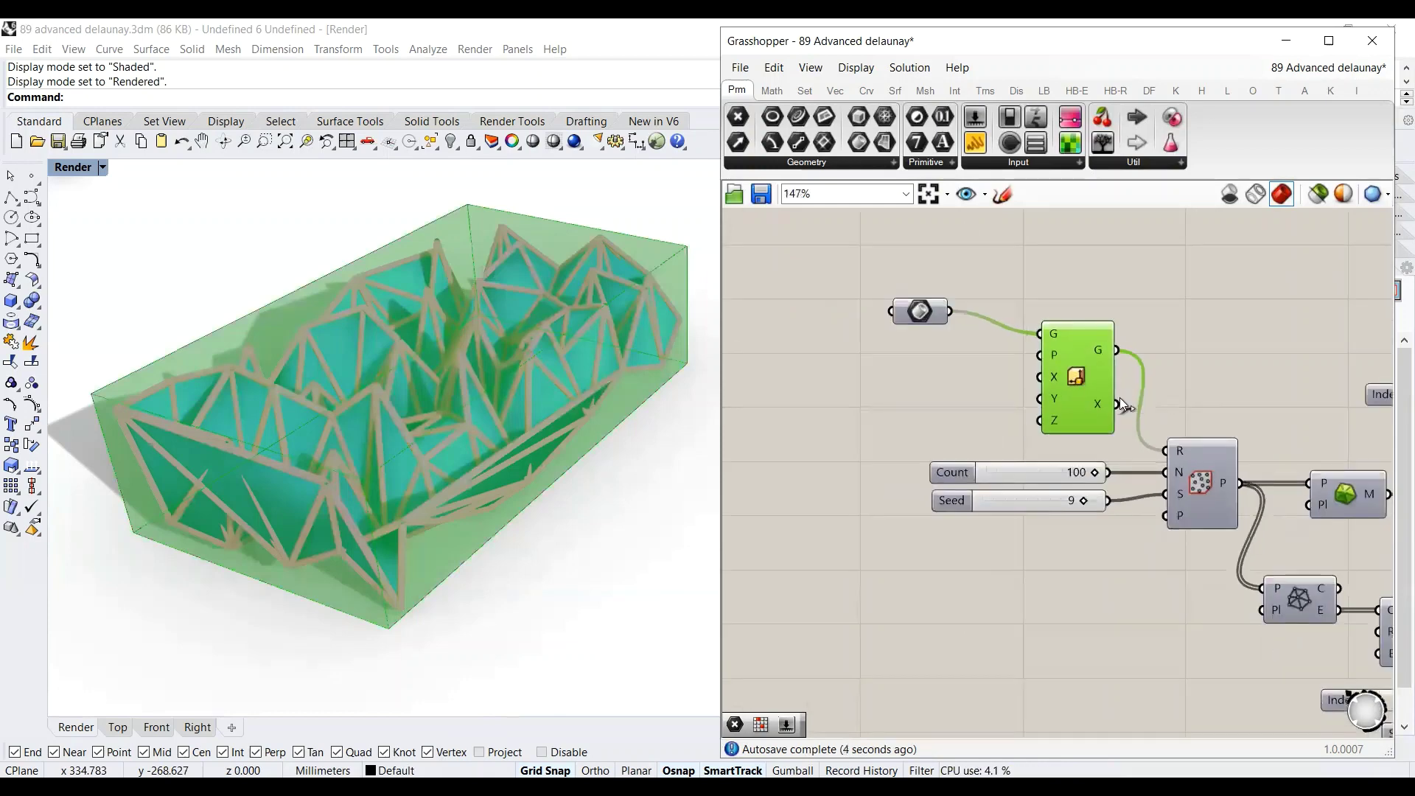
drag(922, 312, 939, 318)
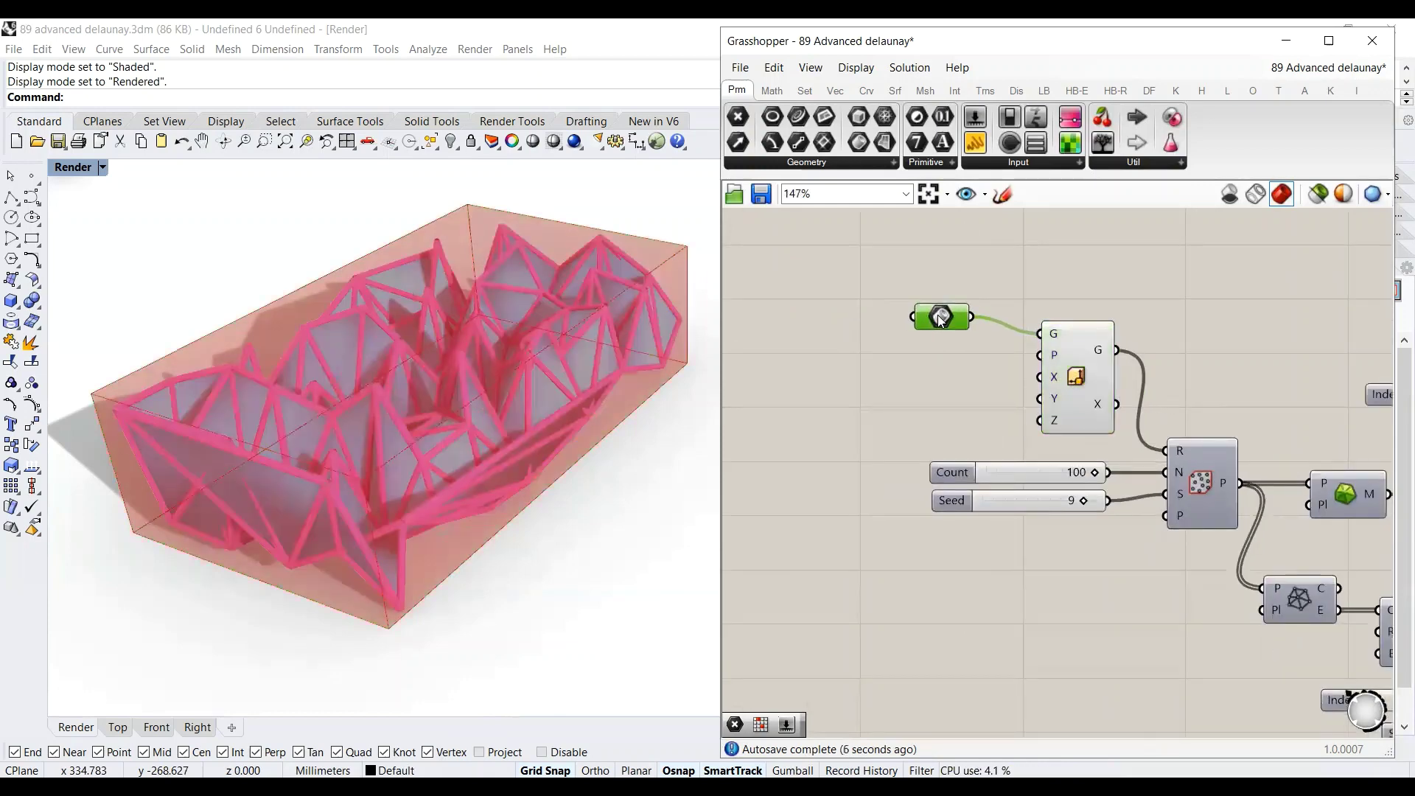
Step: Add an integer number slider ranging from 1 to 2, connect it to Scale NU's X input and set it to 2
click(877, 388)
double_click(877, 388)
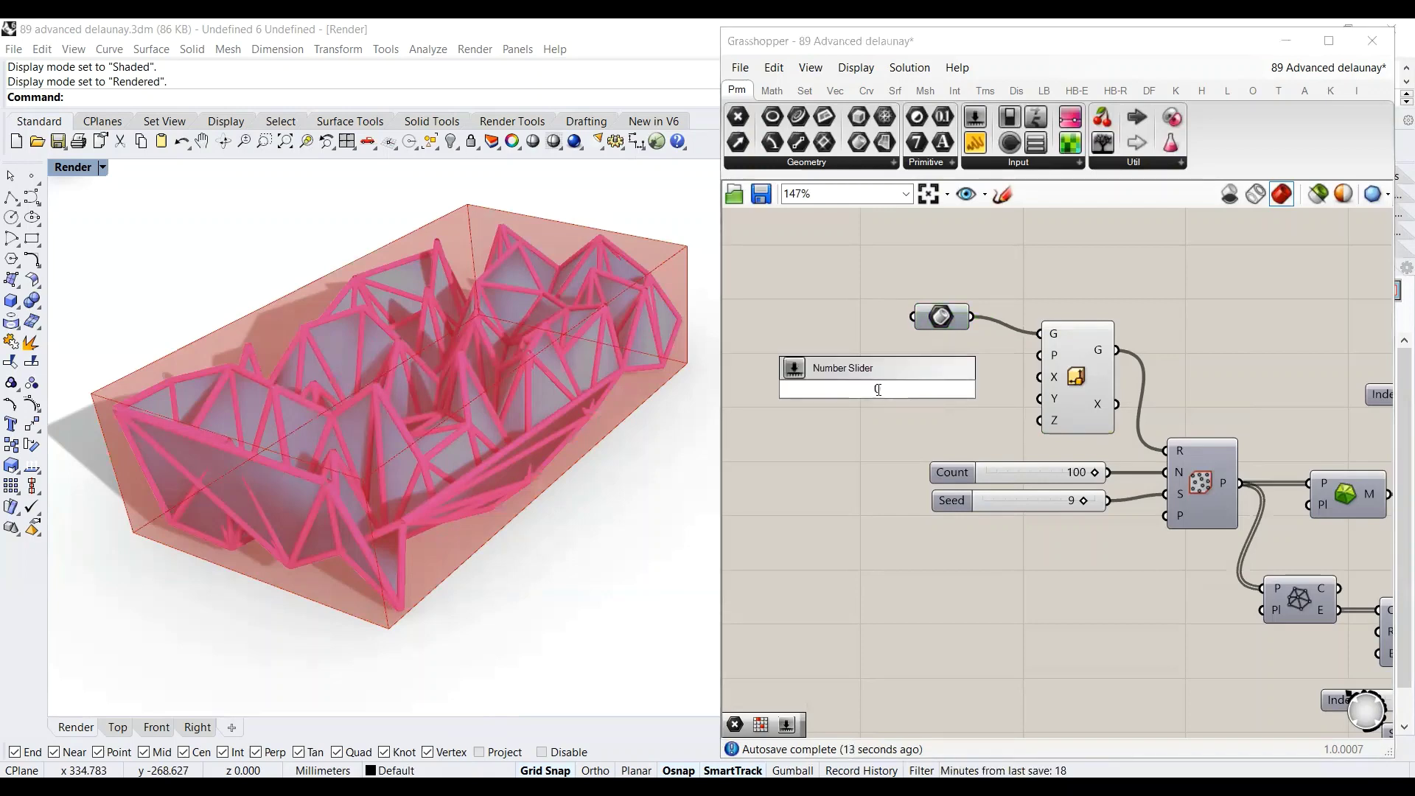
text(1<2)
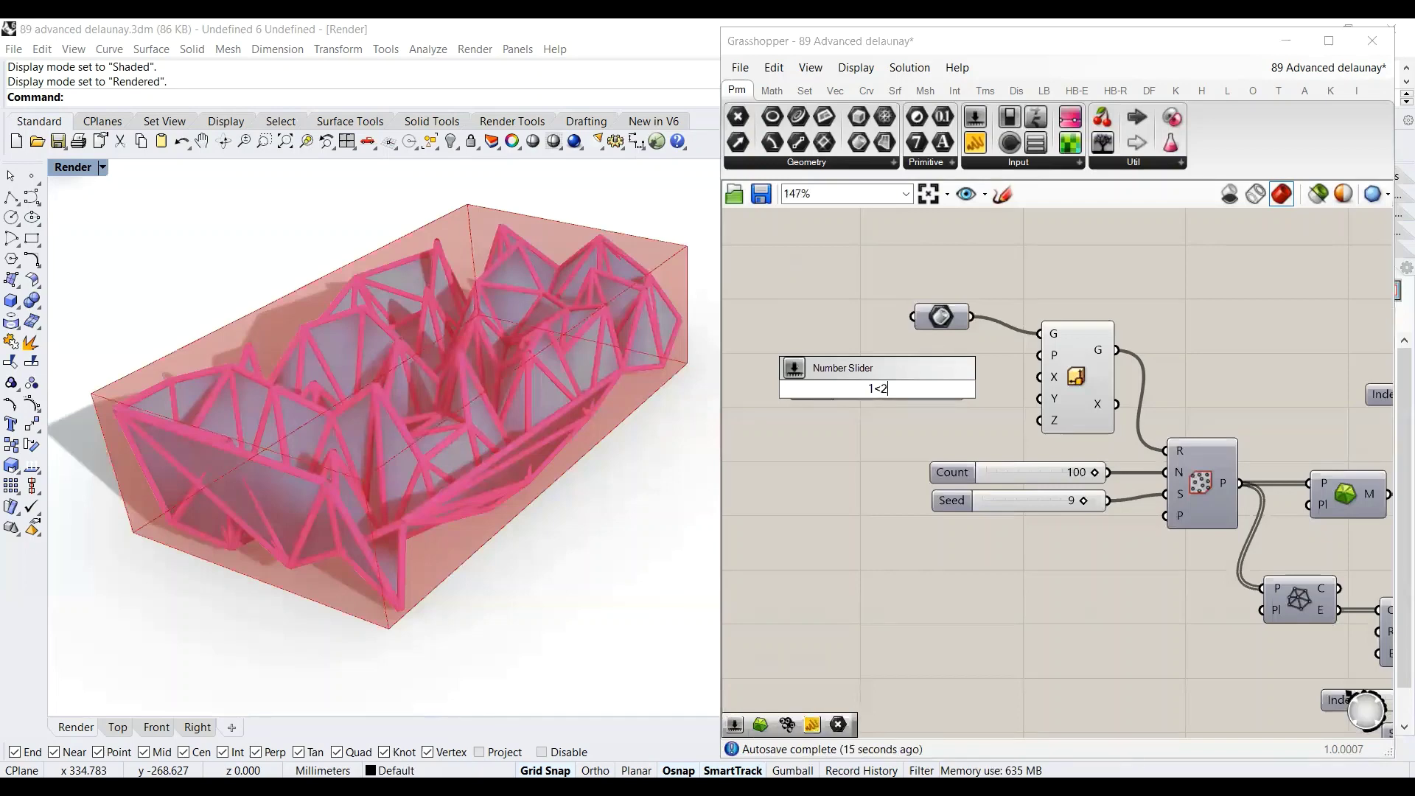
key(Return)
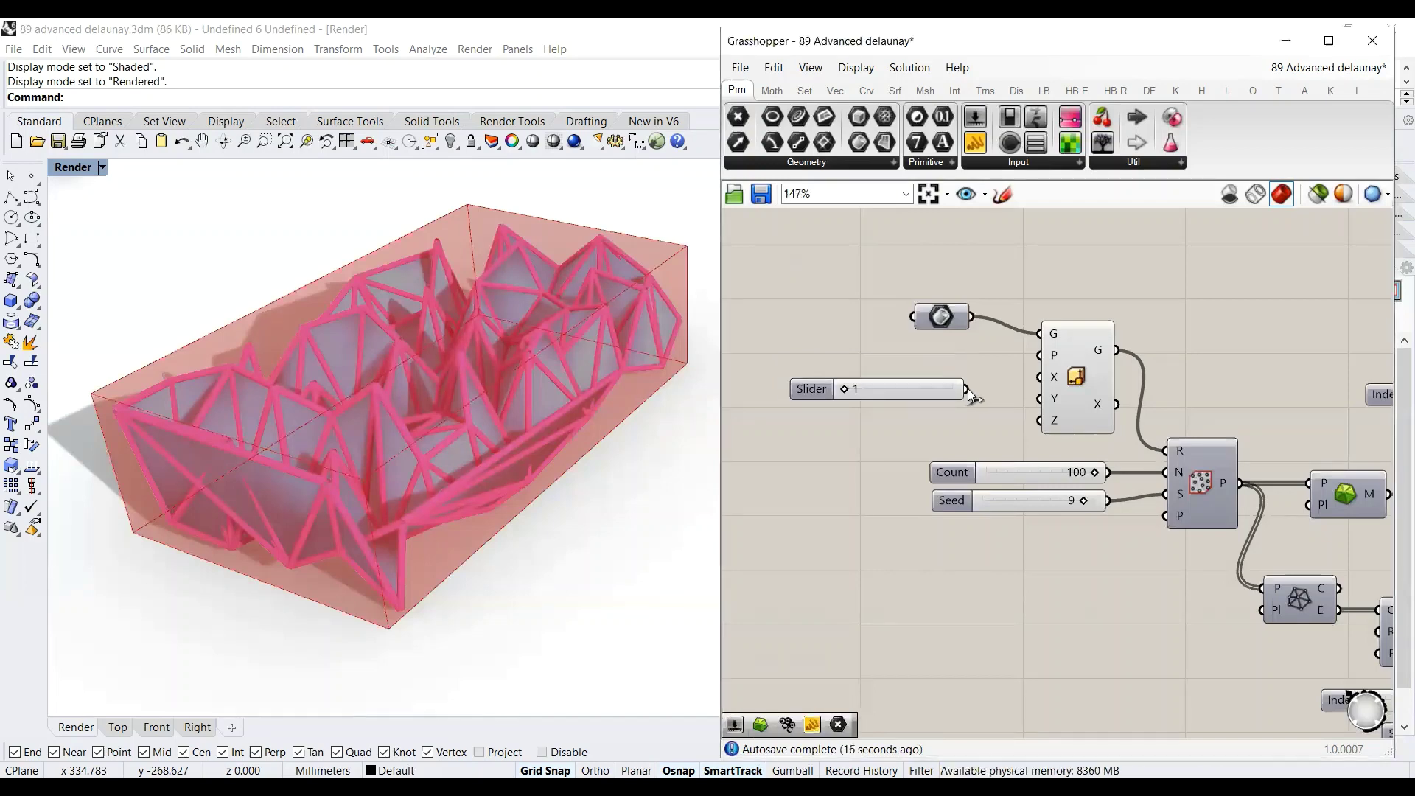
drag(972, 389, 1040, 377)
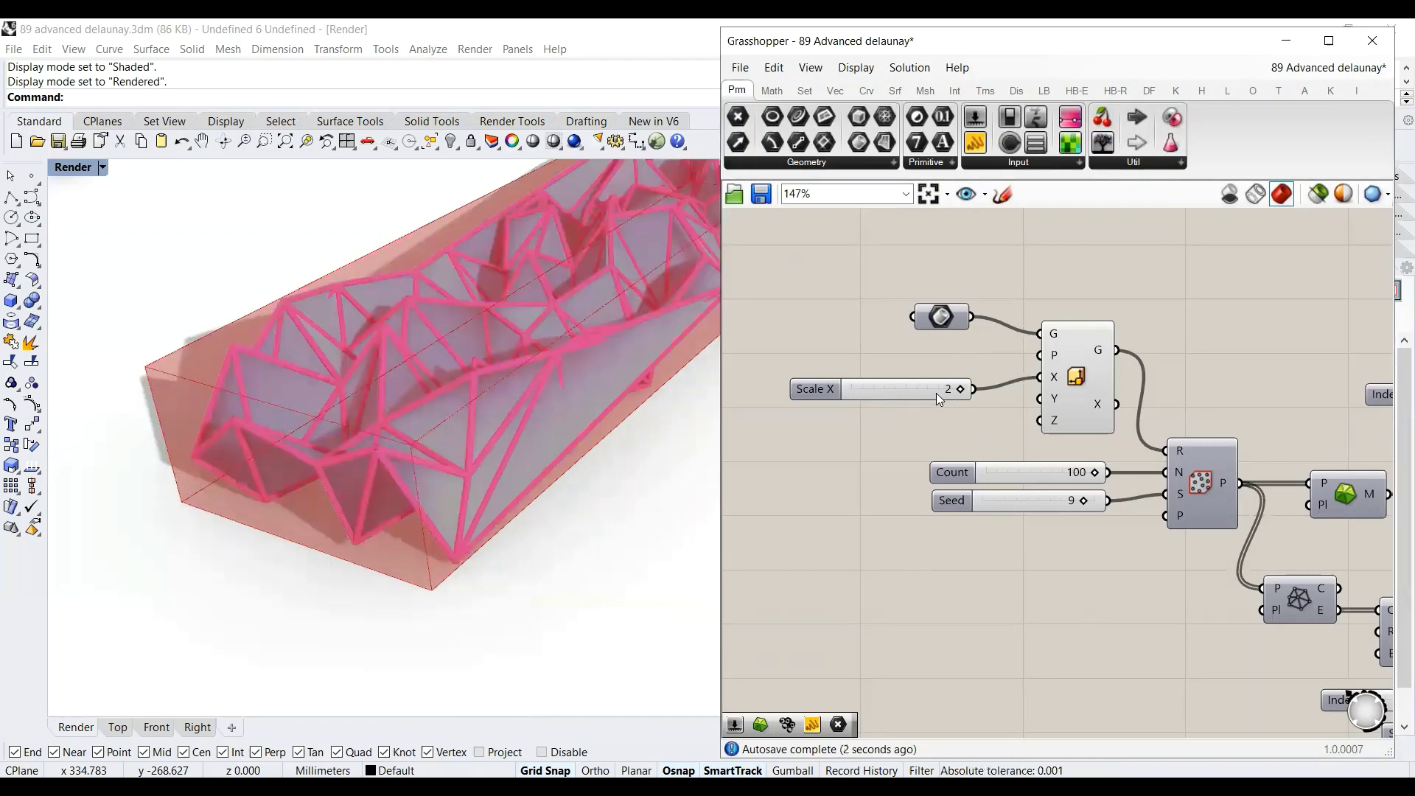
Step: Edit the Scale X slider's numeric domain to a minimum of 2 and a maximum of 3
right_click(911, 391)
click(979, 465)
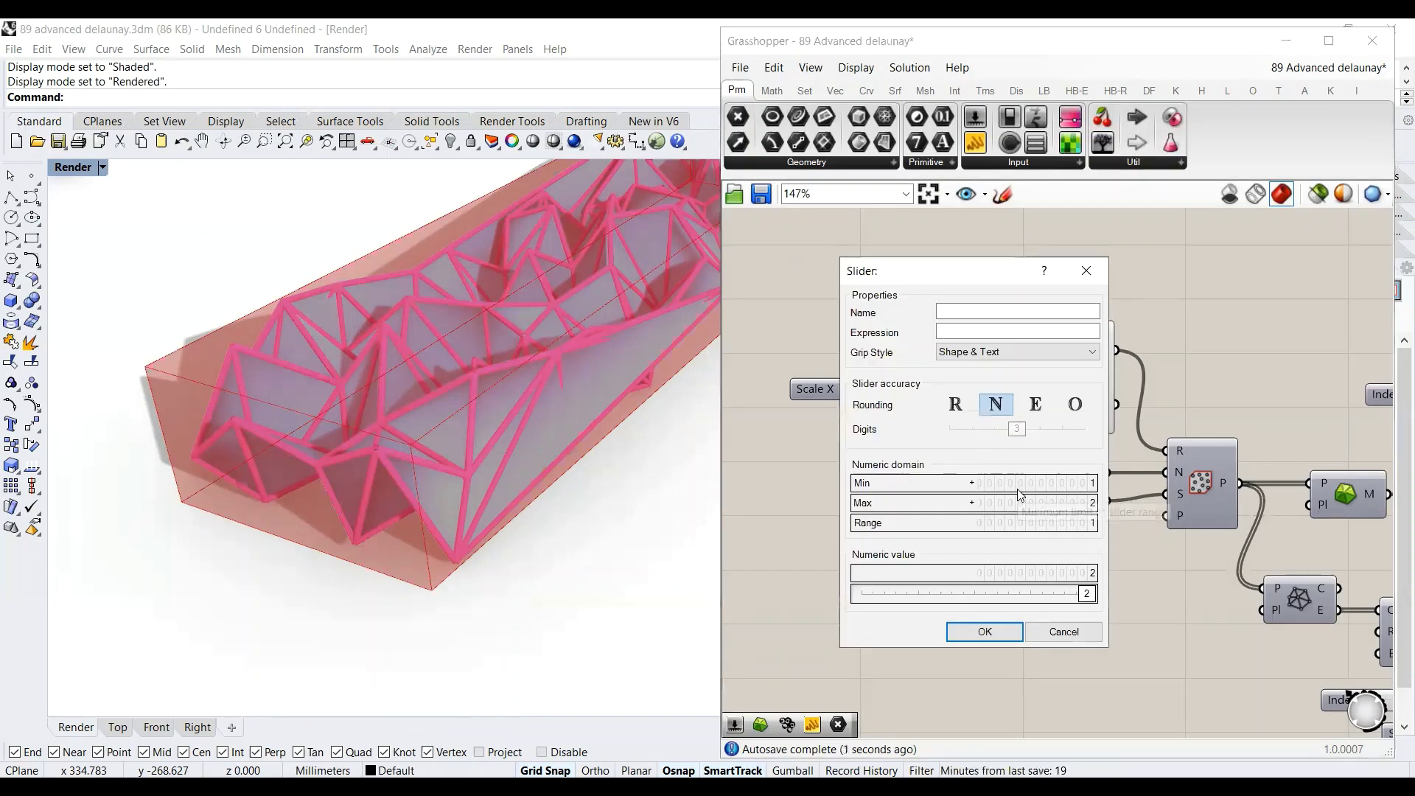
double_click(1012, 483)
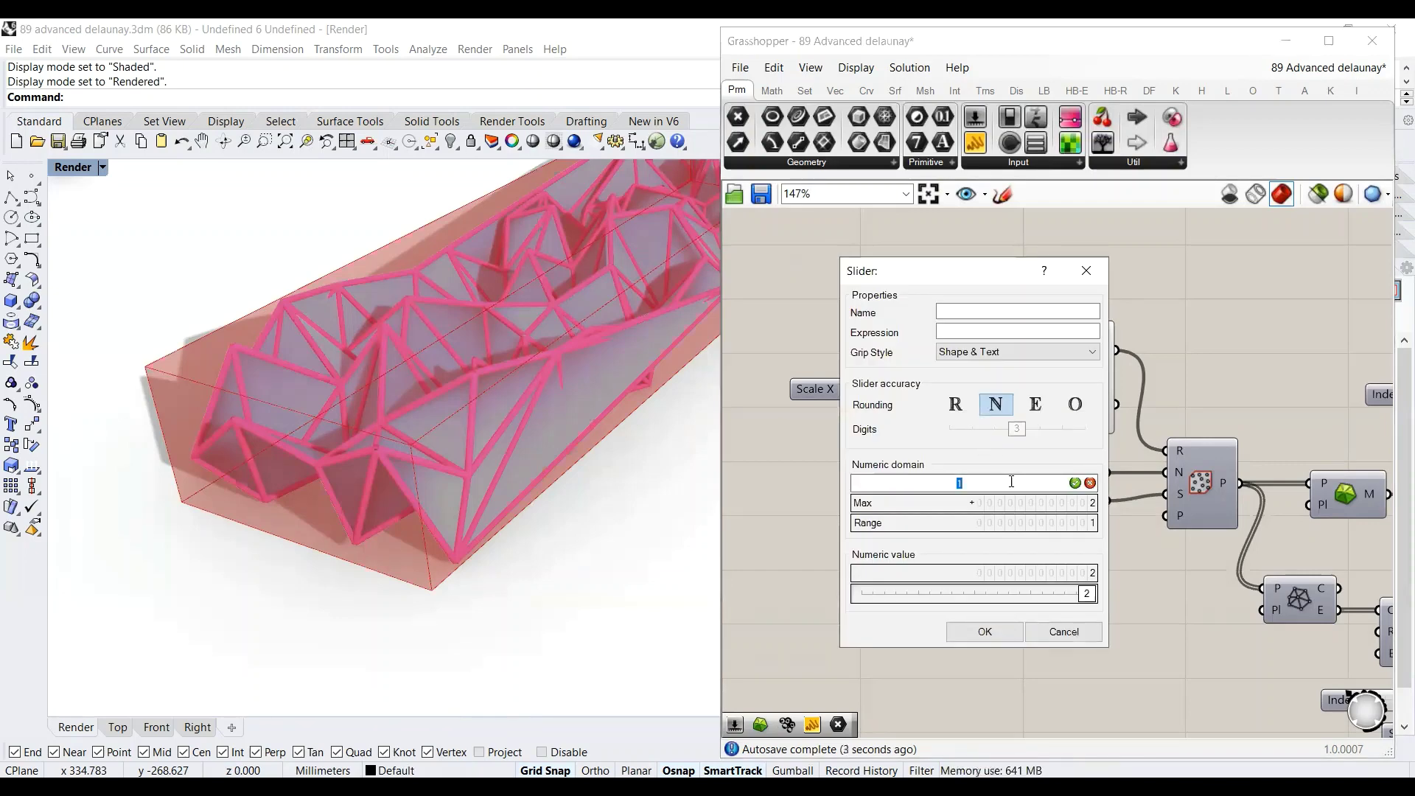
text(2)
key(Tab)
text(3)
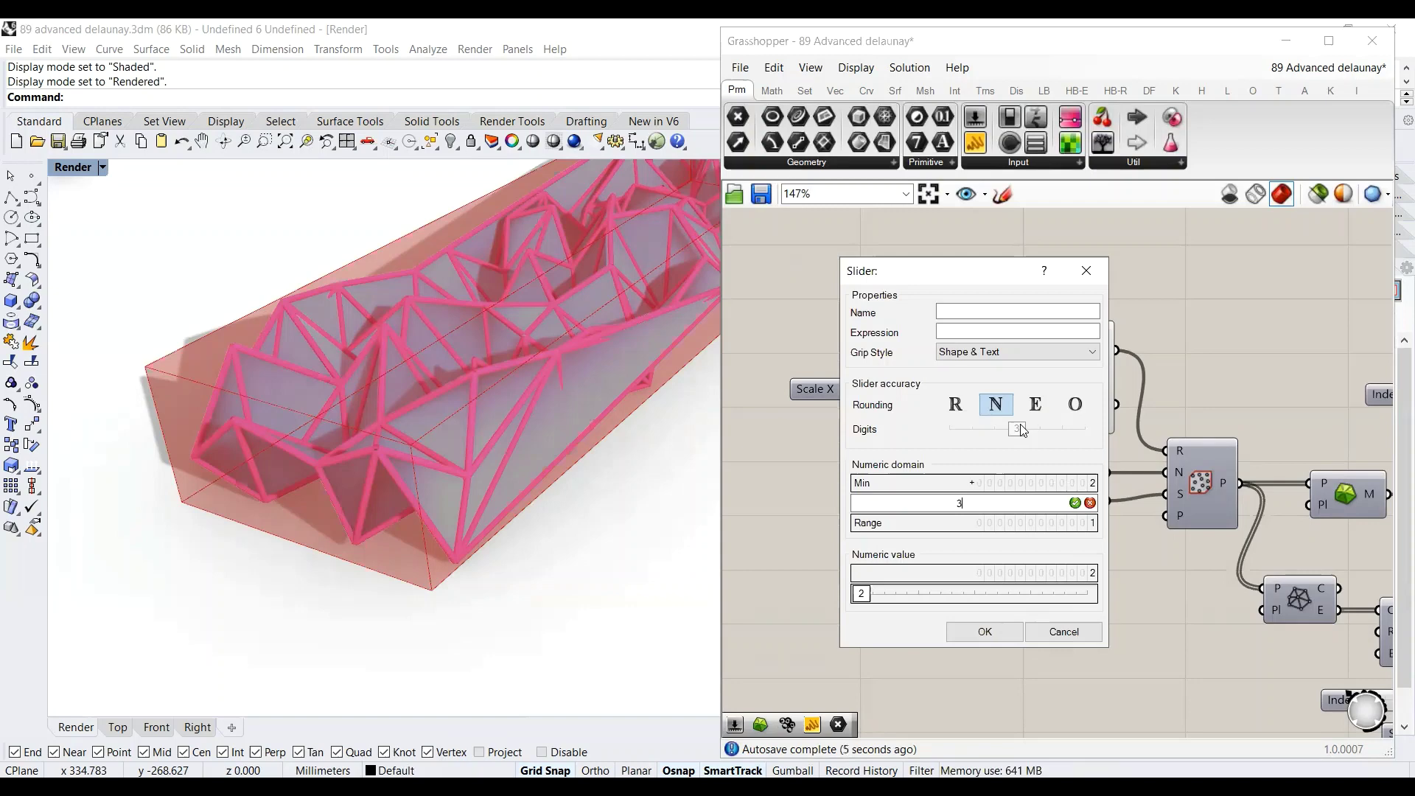
Step: Give the Scale X slider the expression x/2 and set it to 1.5
click(1021, 329)
text(x)
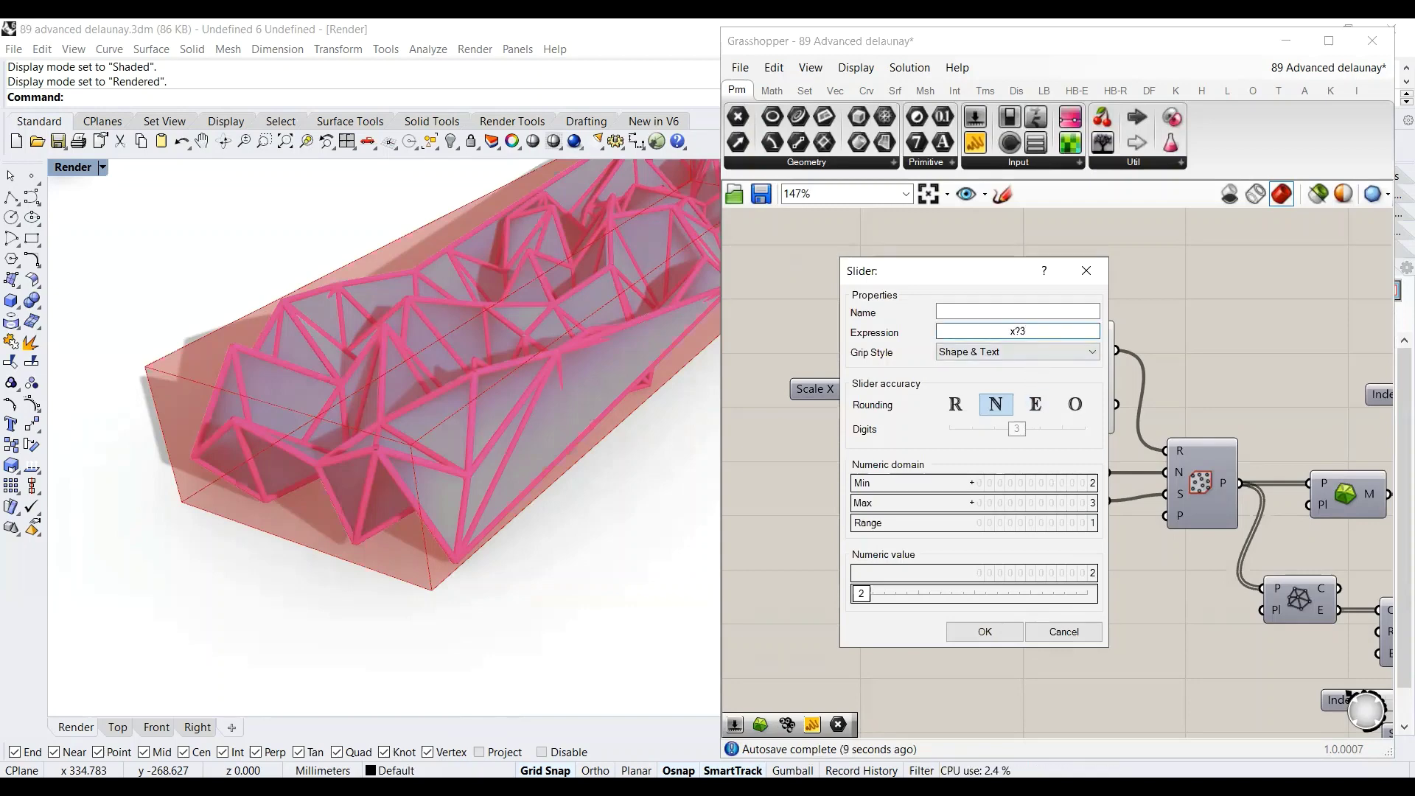
text(/2)
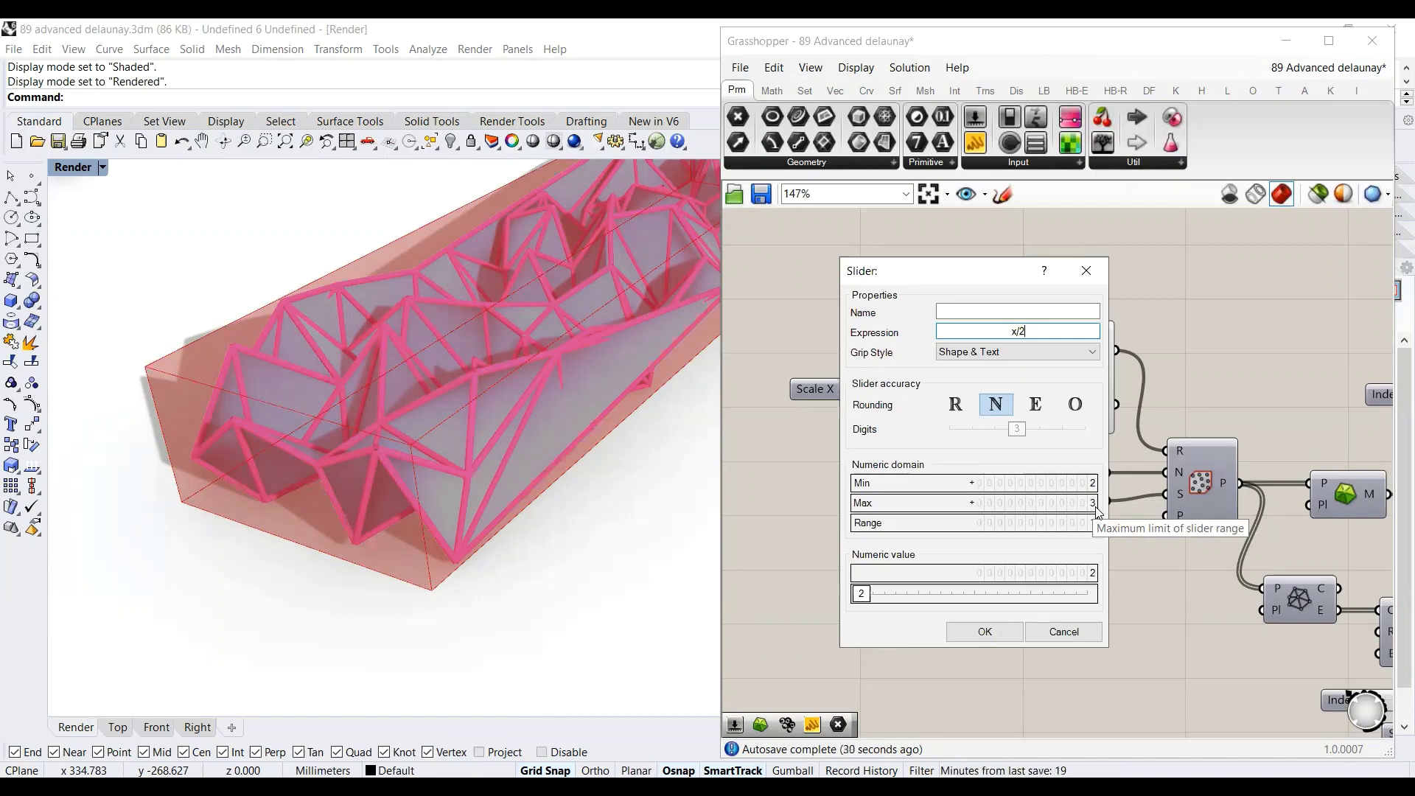
click(995, 634)
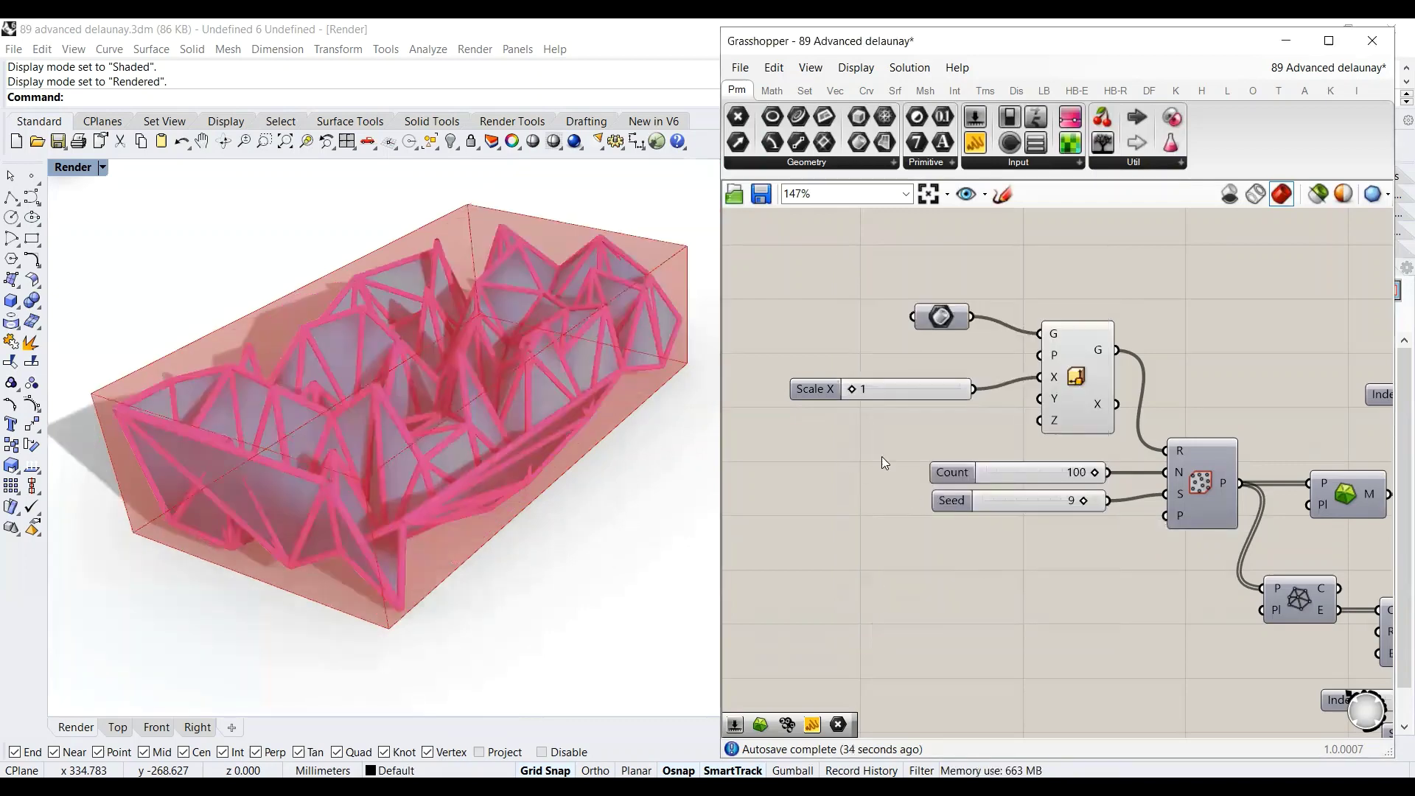
drag(854, 393, 1004, 401)
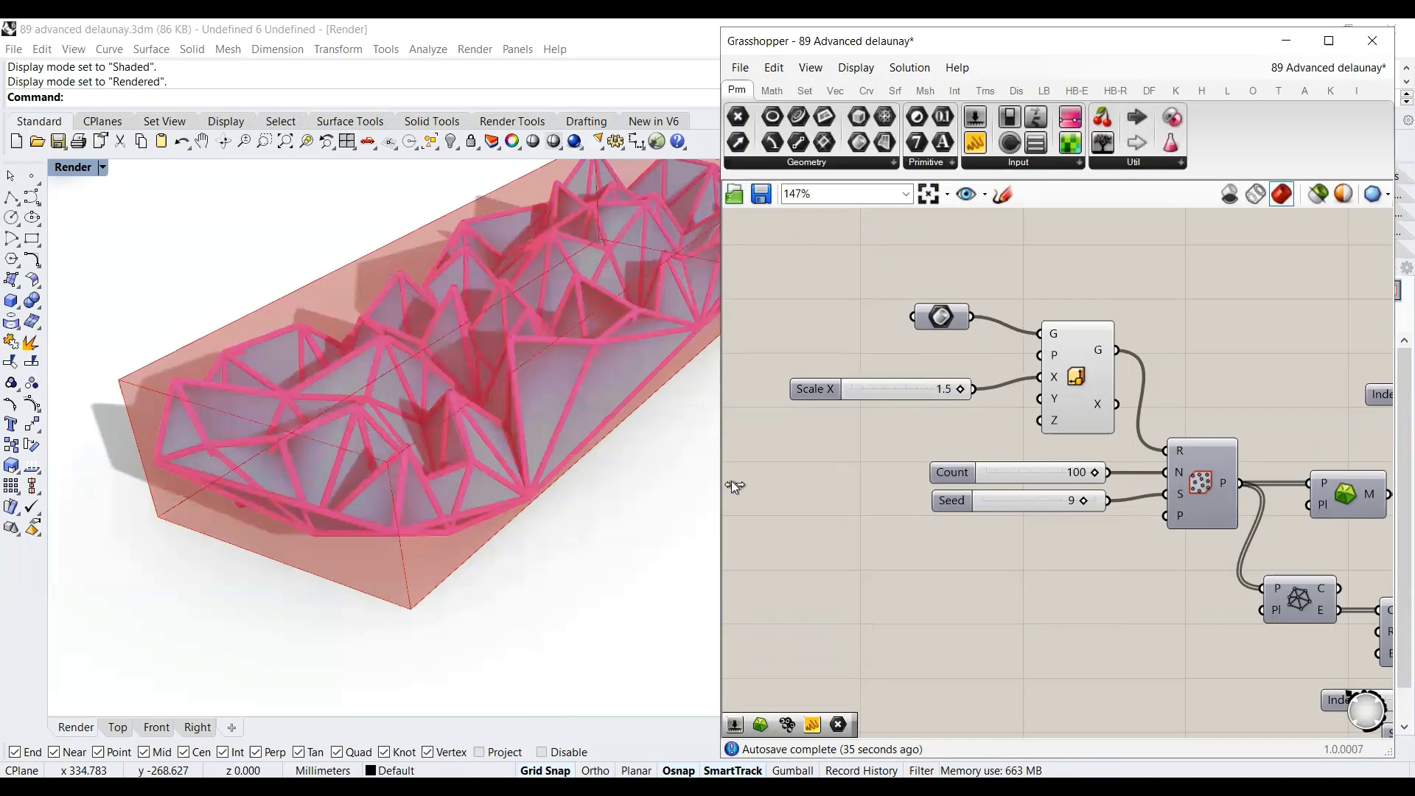
Step: Duplicate the Scale X slider below the original and connect the copy to Scale NU's Y input
click(201, 141)
drag(509, 451, 434, 452)
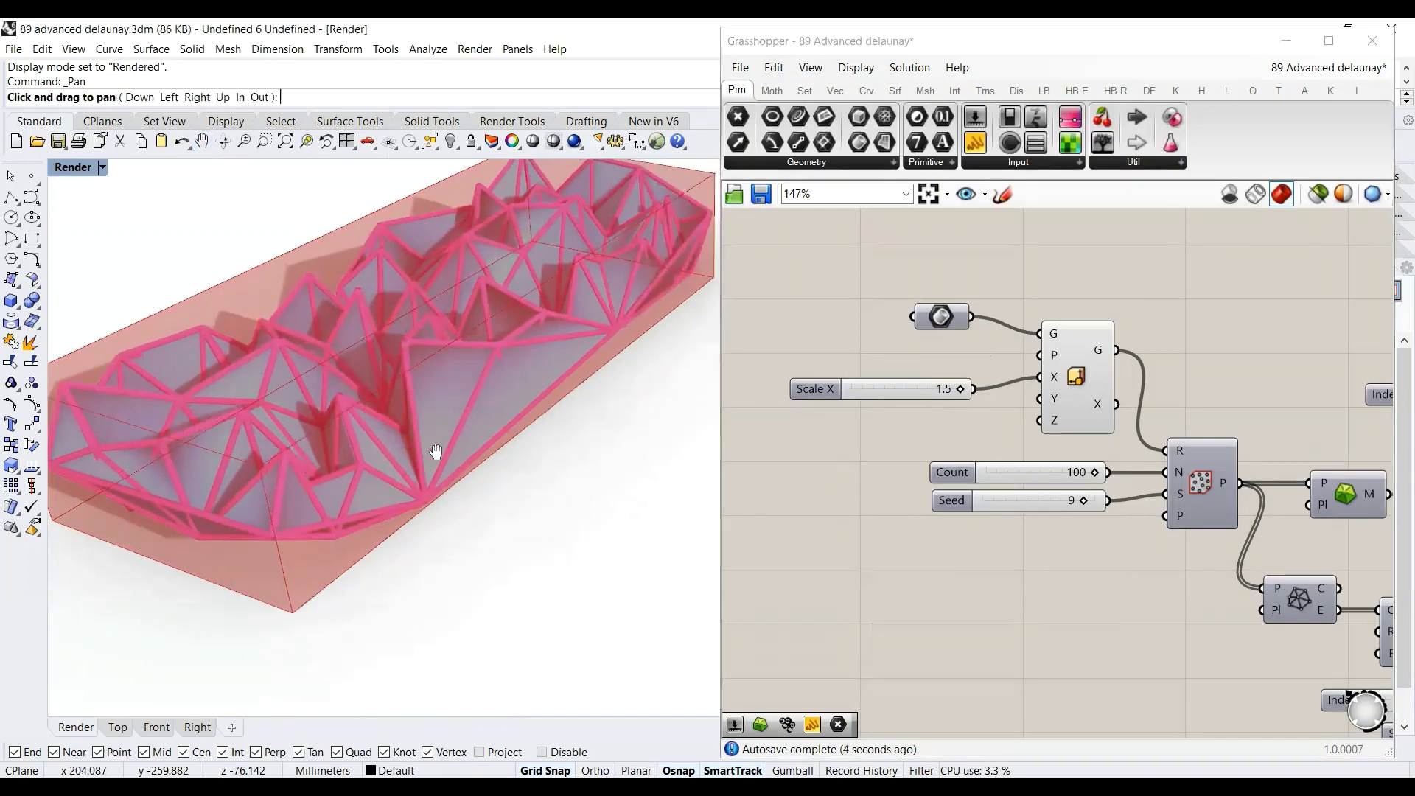
key(Escape)
click(243, 141)
drag(400, 396, 405, 401)
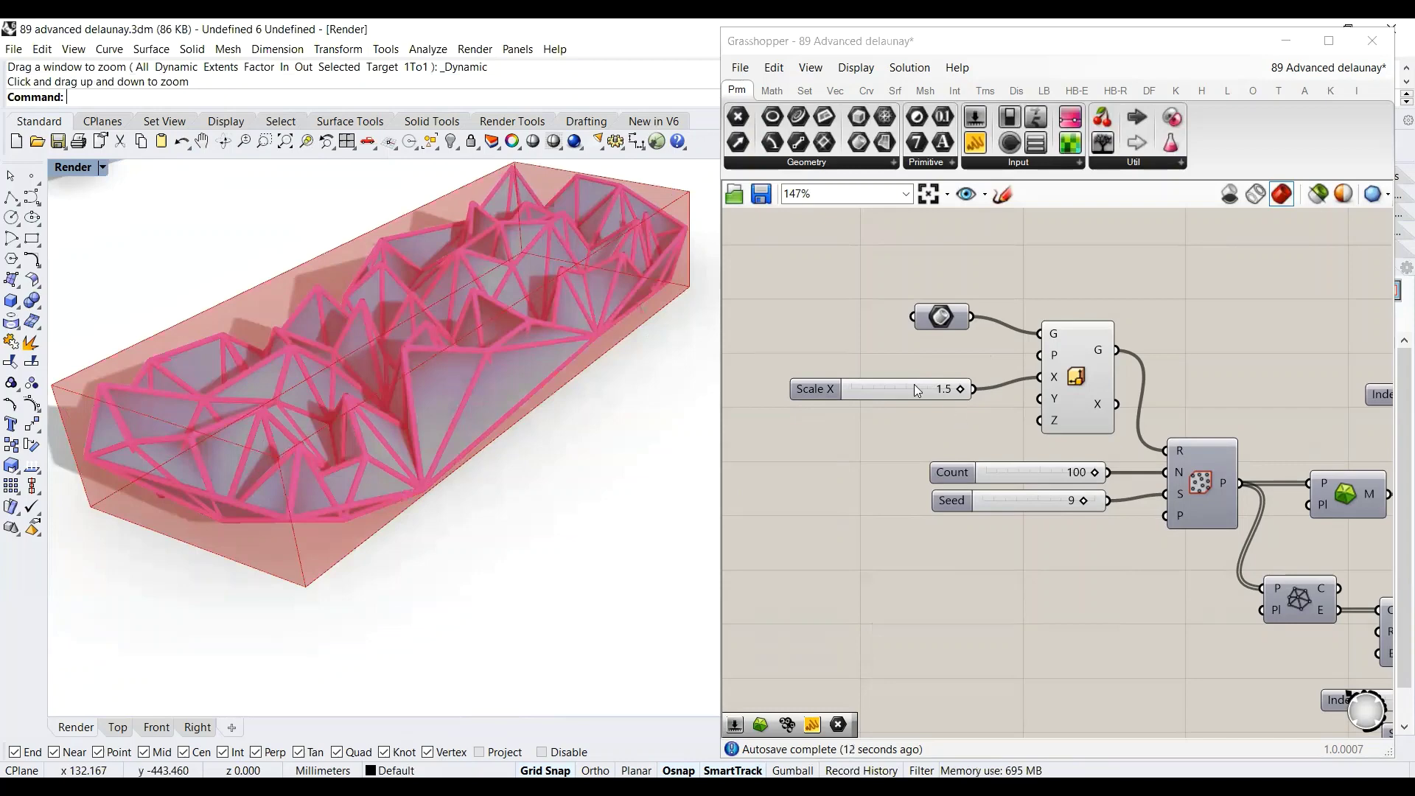
mouse_move(914, 399)
mouse_down()
mouse_move(934, 374)
mouse_move(934, 386)
mouse_up()
key(ctrl+v)
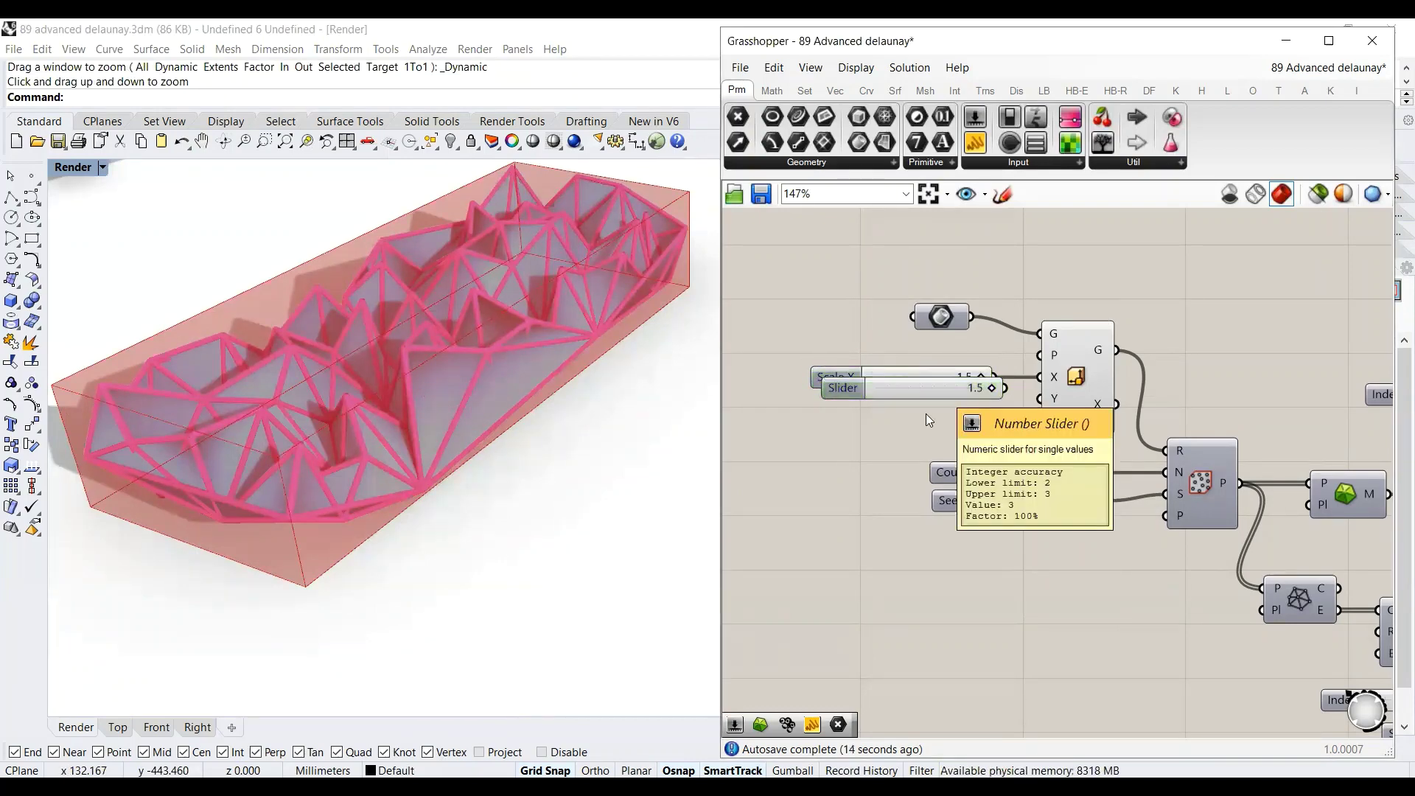
click(918, 396)
drag(914, 404, 1046, 404)
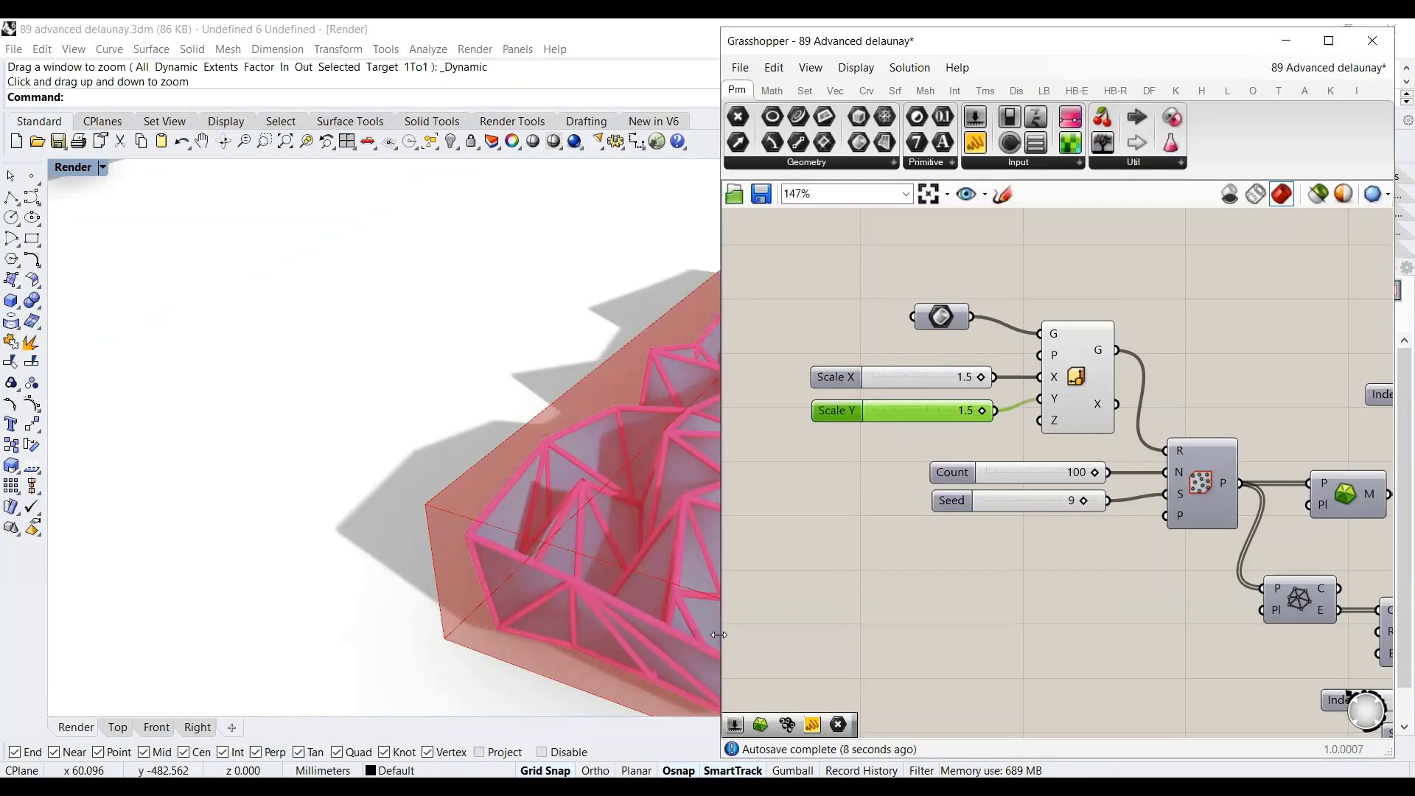
Step: Add a Point container to the Grasshopper canvas above the Scale X slider
click(836, 321)
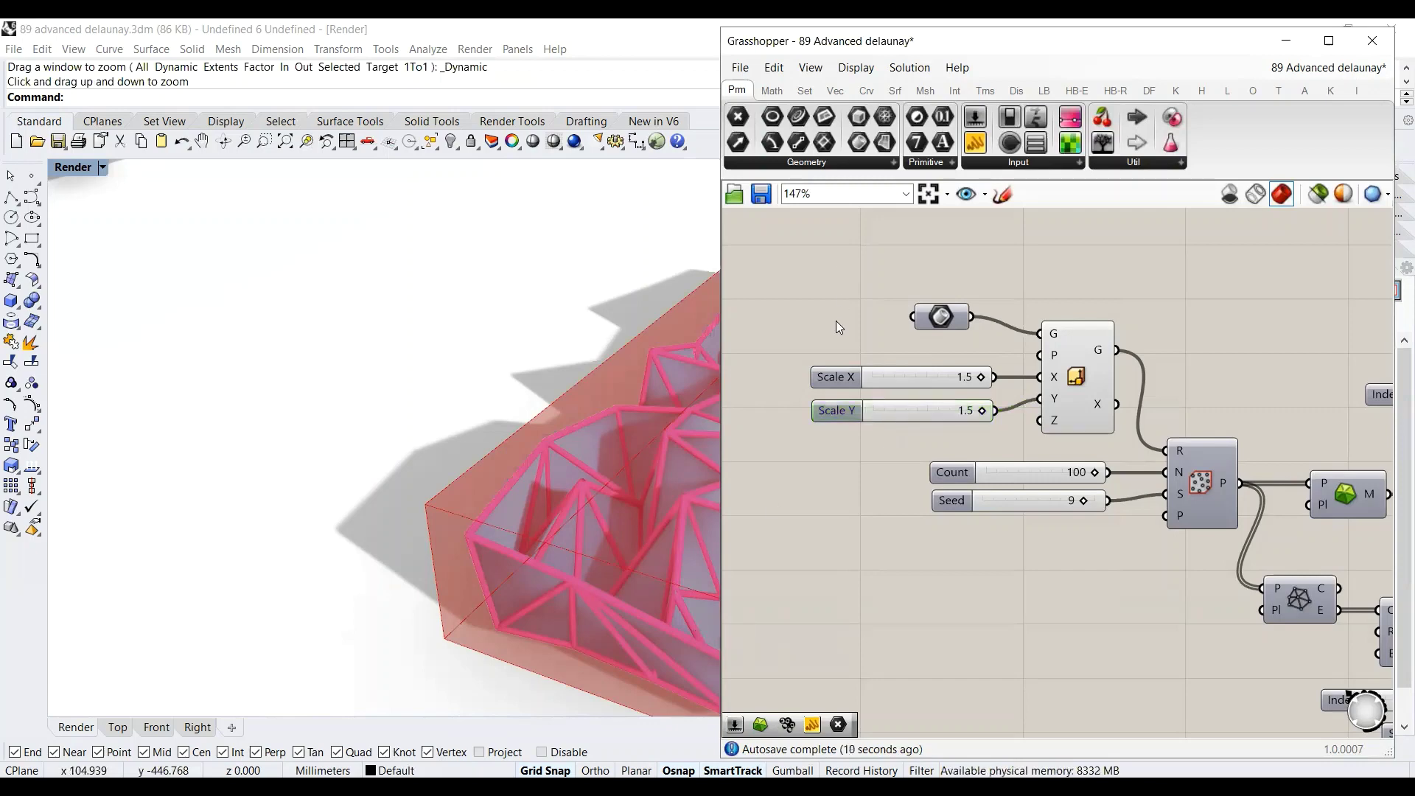
double_click(838, 323)
text(point)
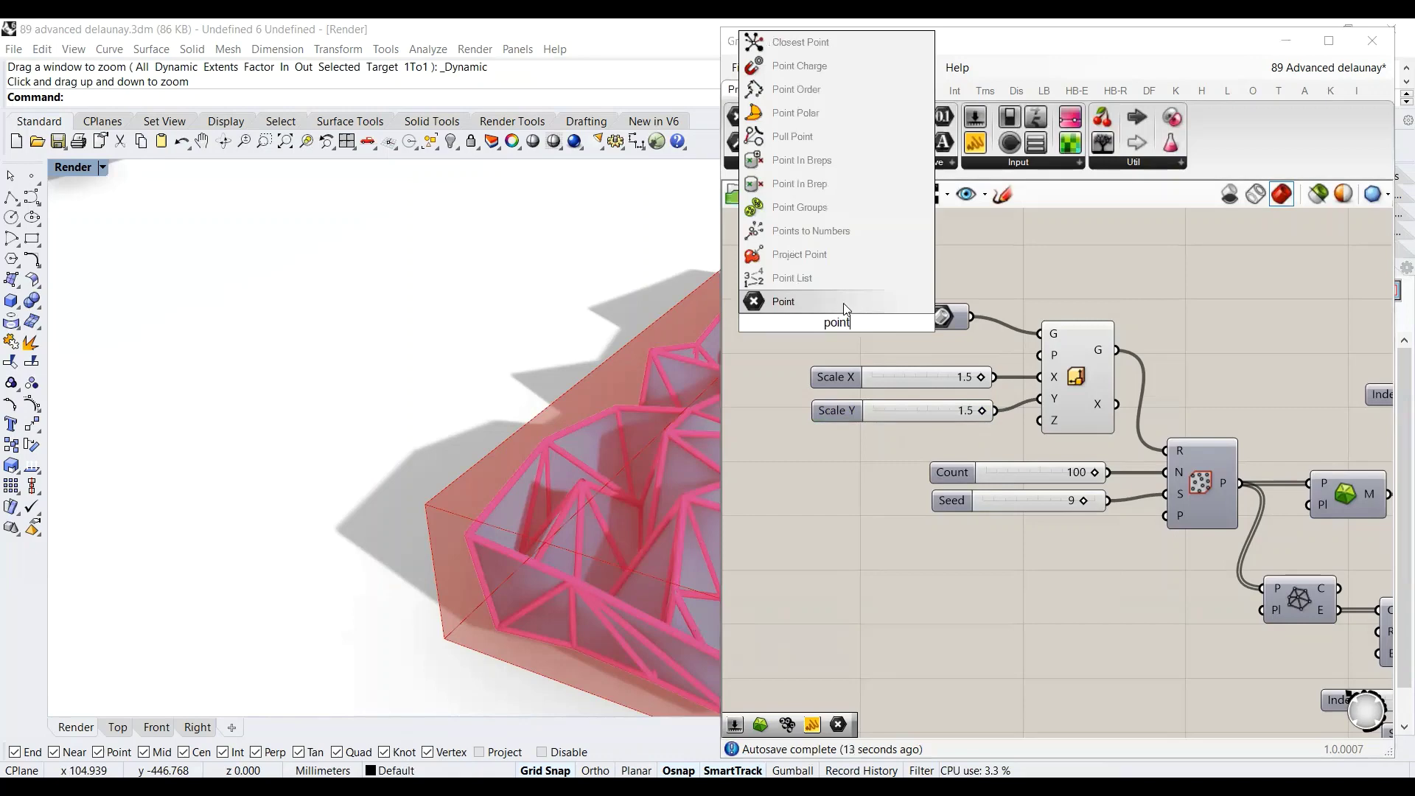
key(Return)
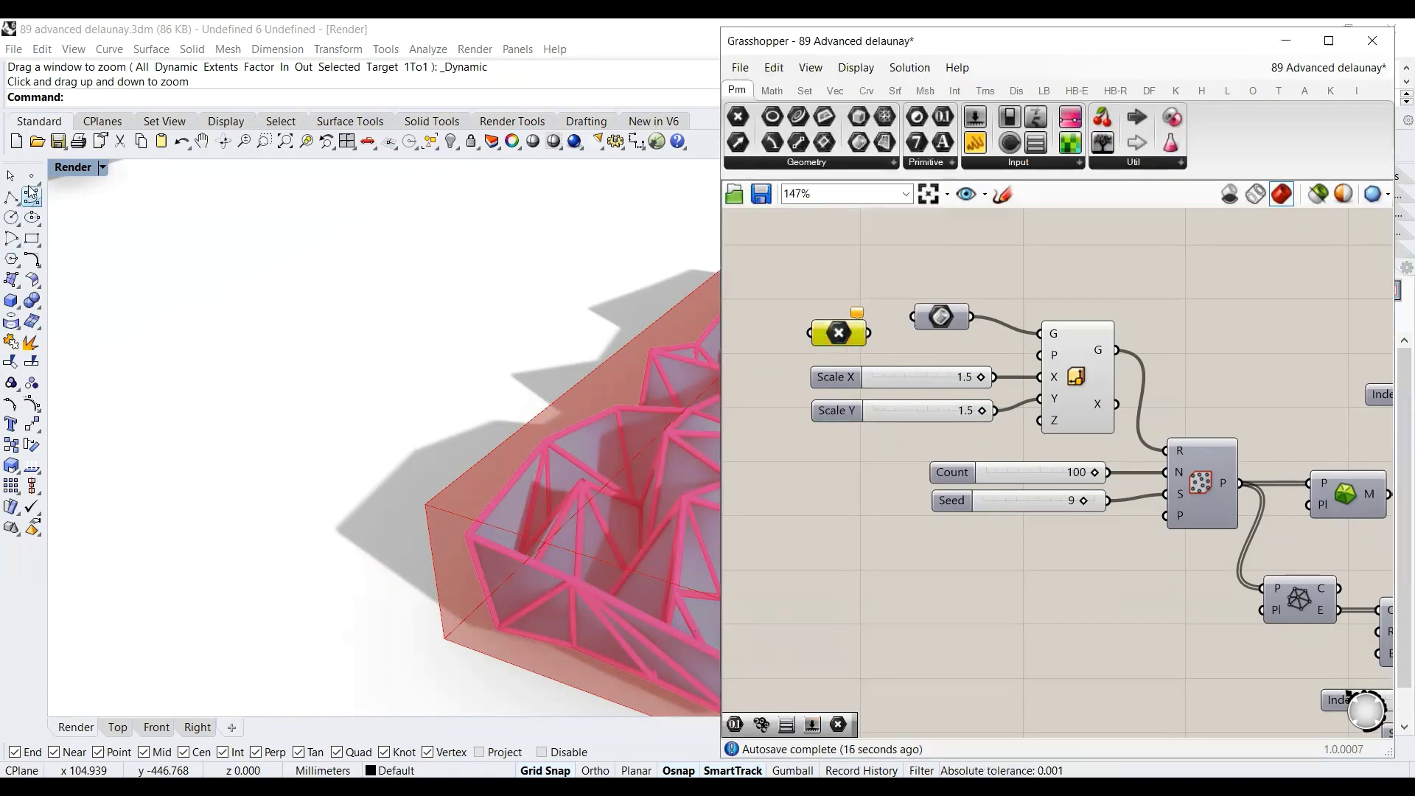
Step: Place a point object in the Rhino viewport outside the box and reference it in the Grasshopper Point container
click(31, 178)
click(182, 514)
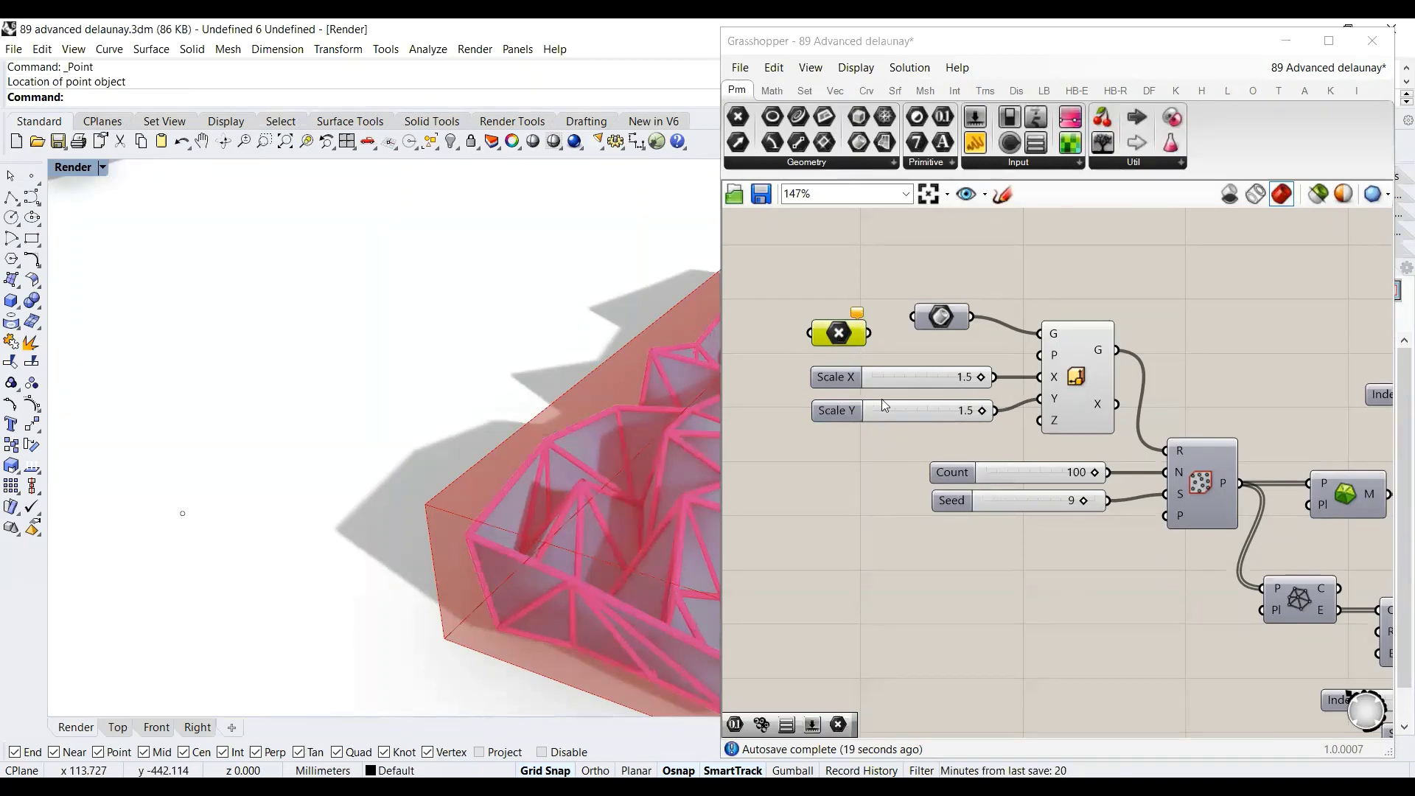
right_click(840, 340)
click(900, 577)
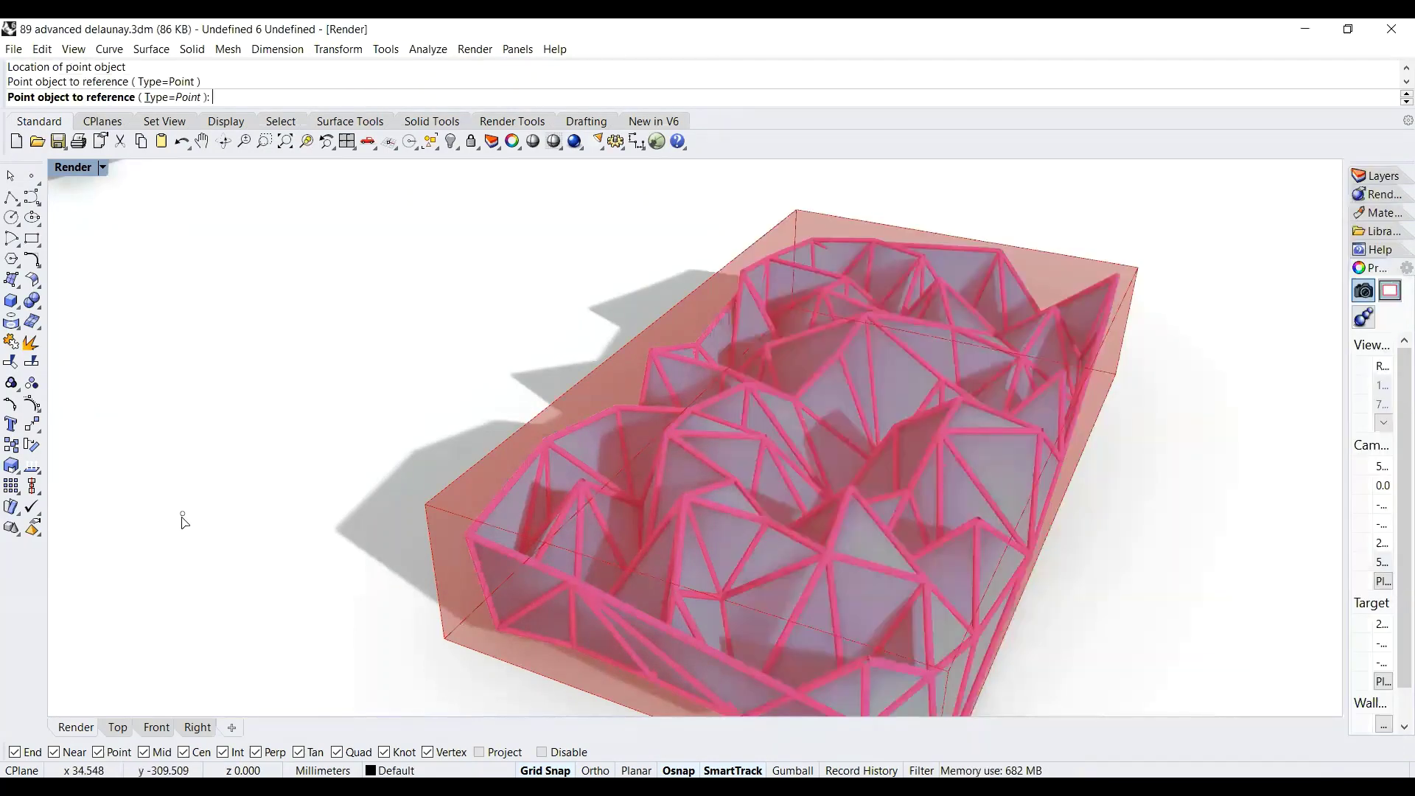
click(183, 515)
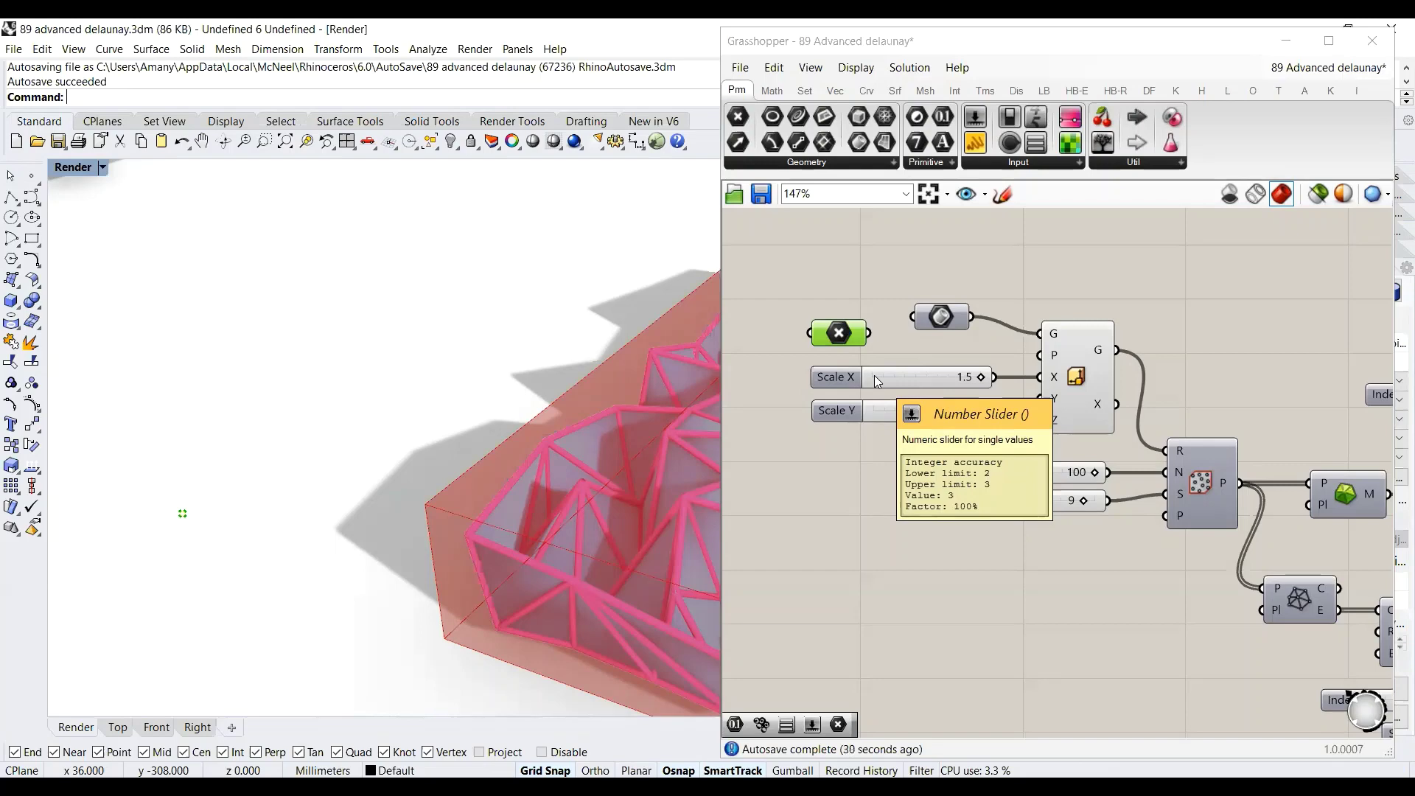
Step: Connect the Point container to Scale NU's P input so the box scales about the referenced point
drag(868, 333, 1040, 356)
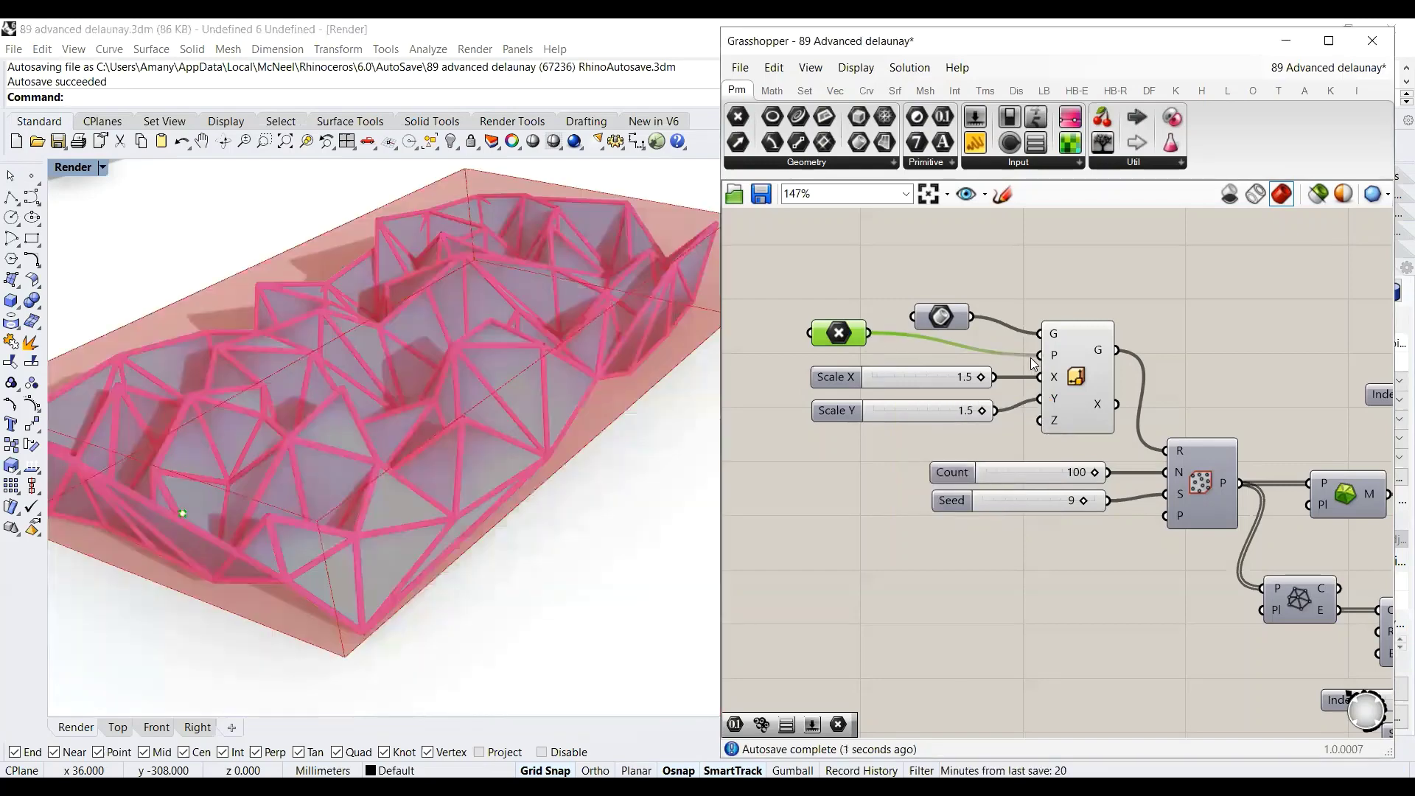
click(178, 514)
drag(331, 592, 299, 618)
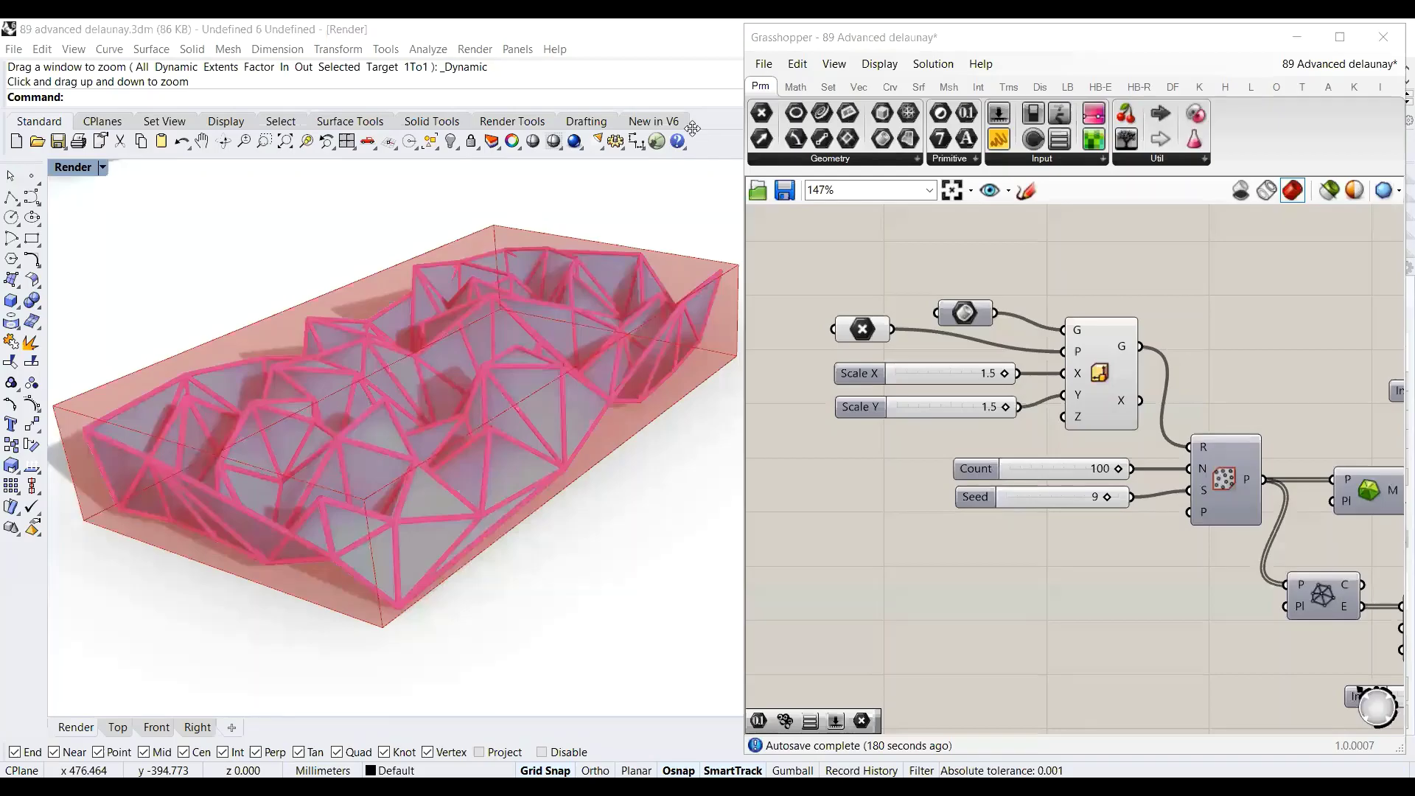
Step: Select all components in the definition and turn off their preview
scroll(883, 374, down, 5)
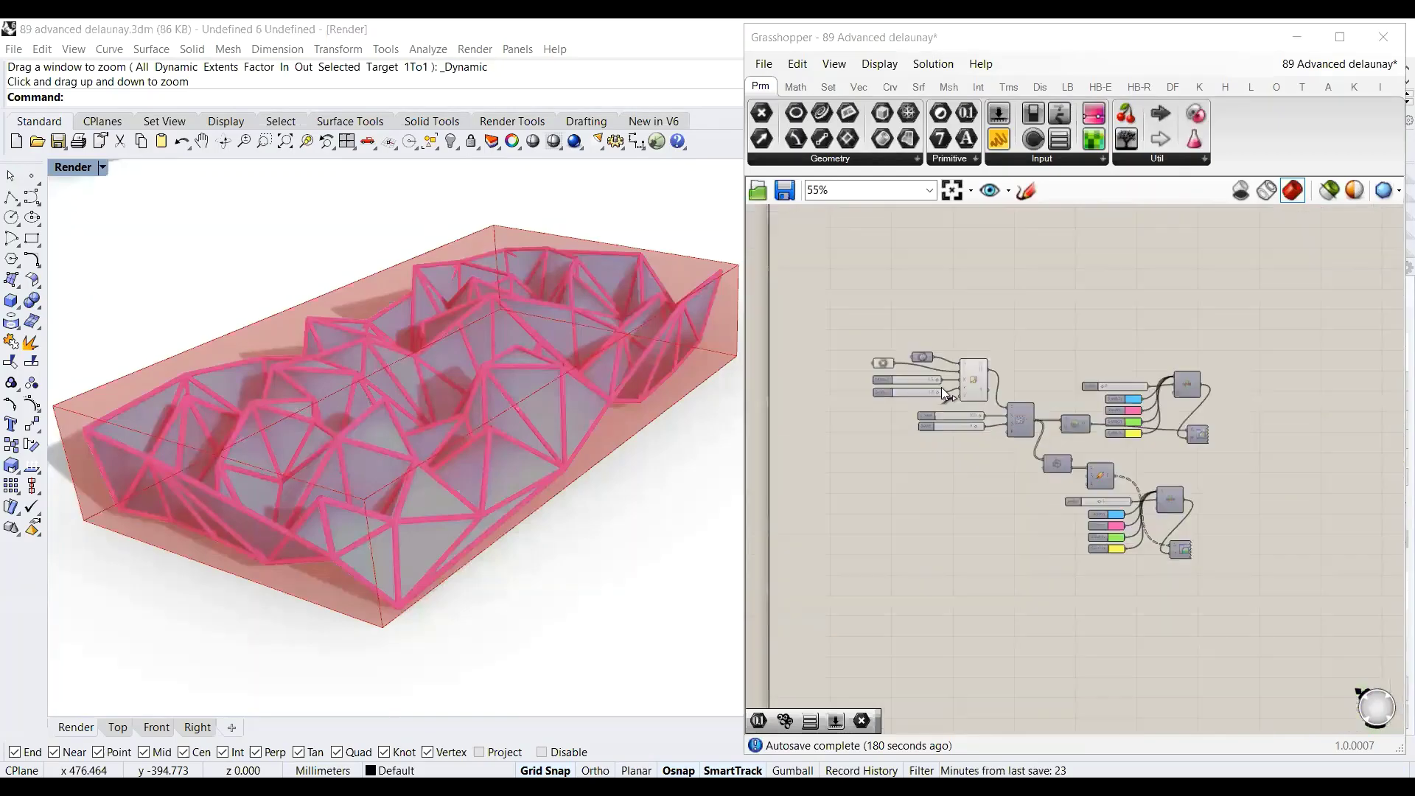
scroll(916, 369, up, 2)
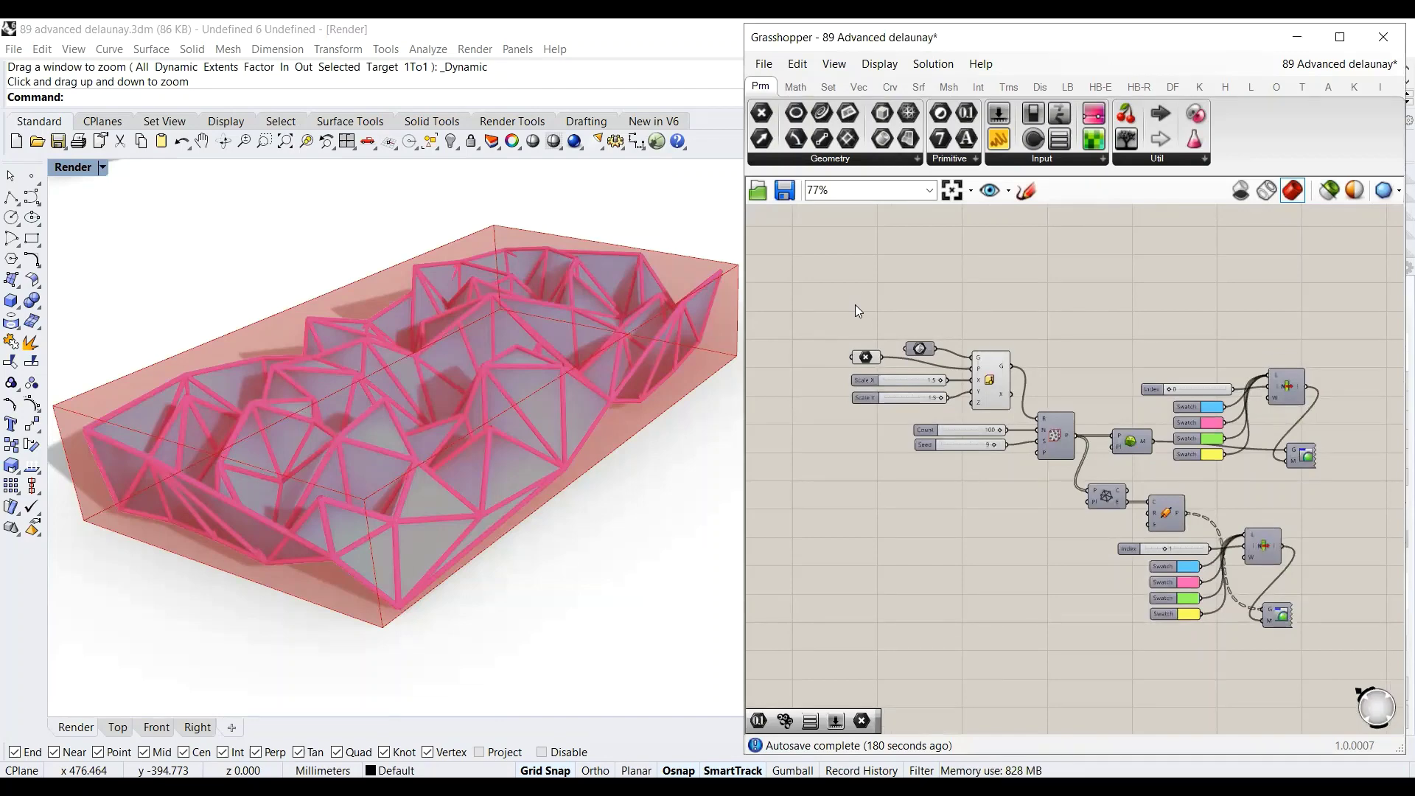
key(ctrl+a)
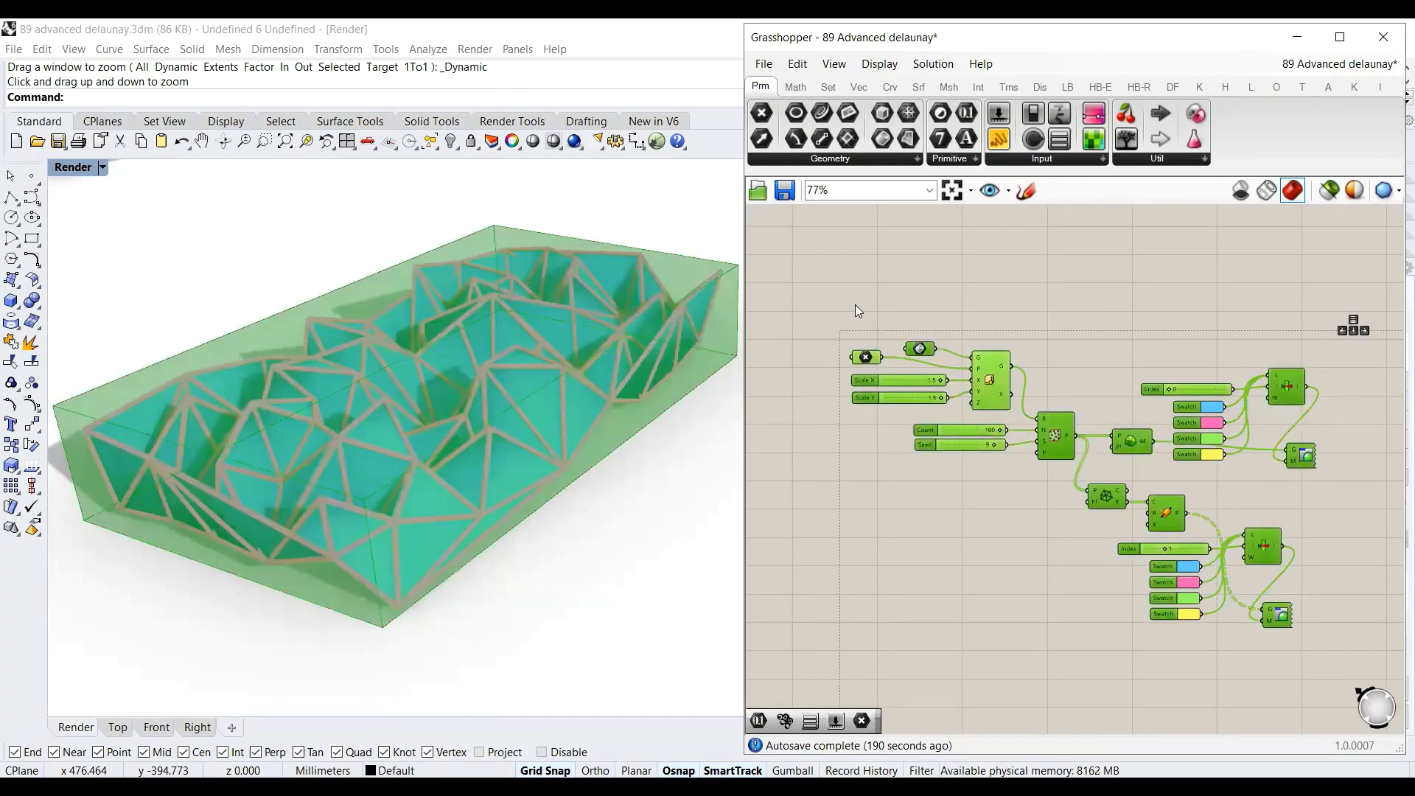
right_click(855, 304)
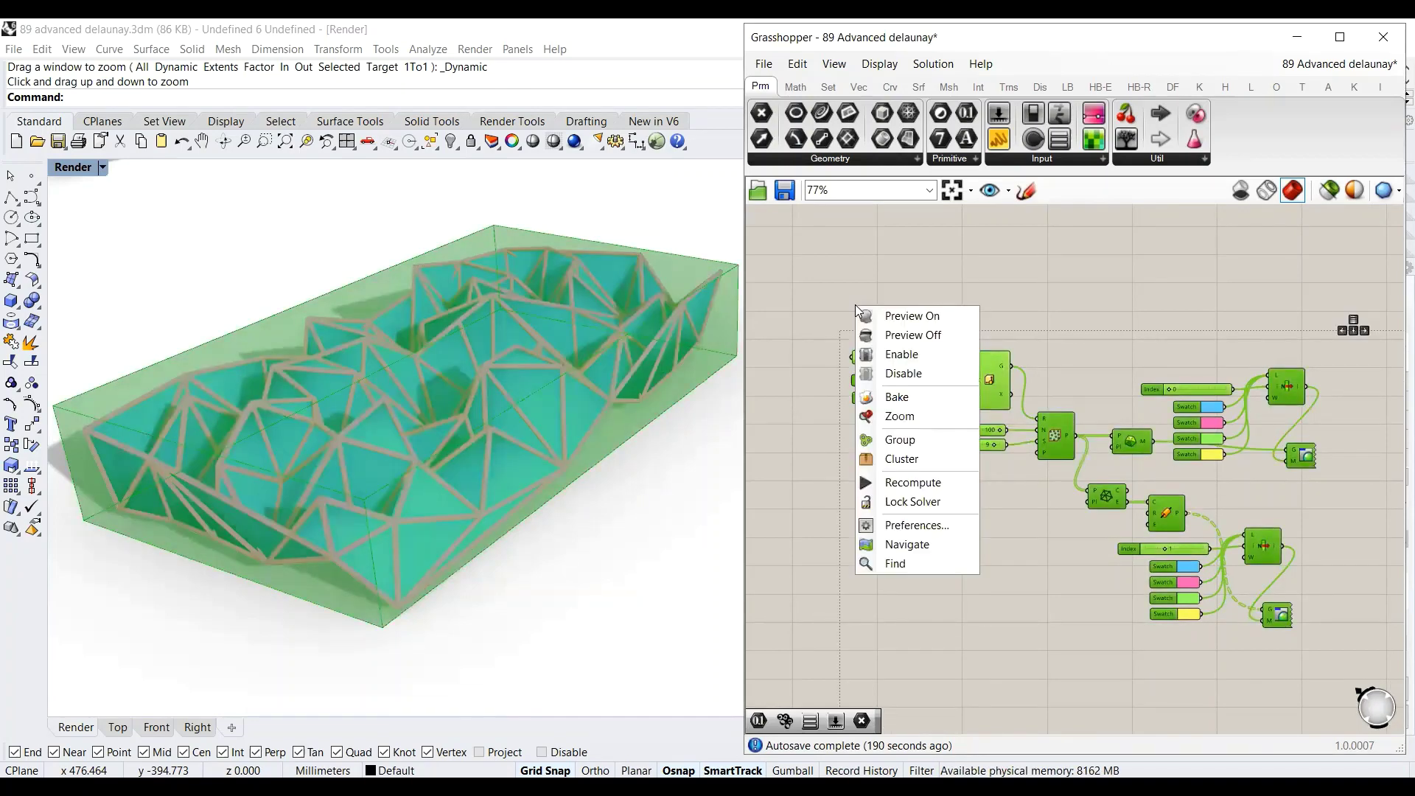
click(888, 336)
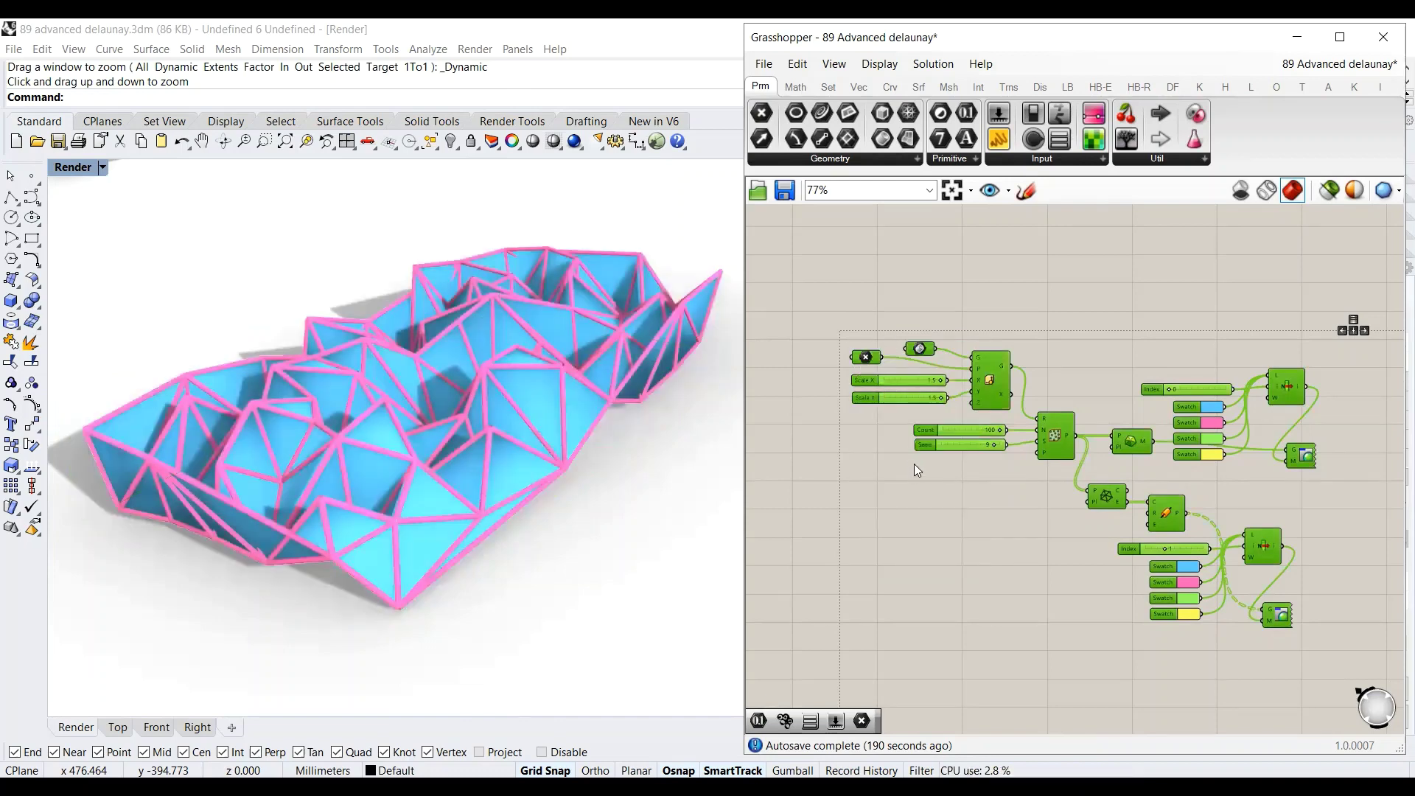